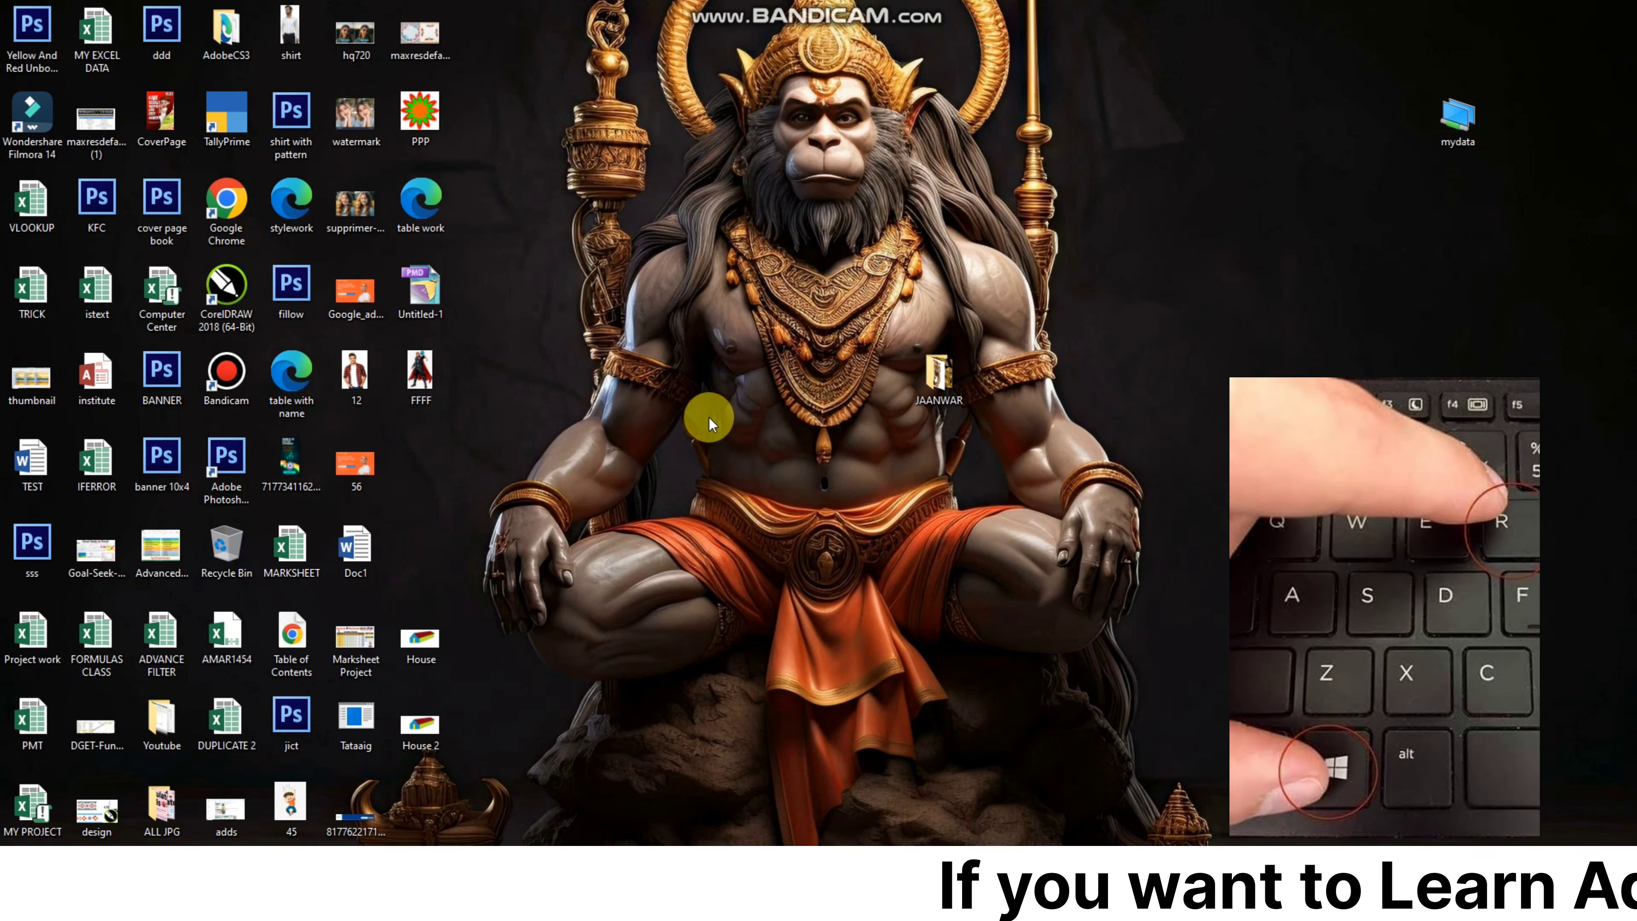
Step: Launch Microsoft Access by running msaccess from the Run dialog
key(super+r)
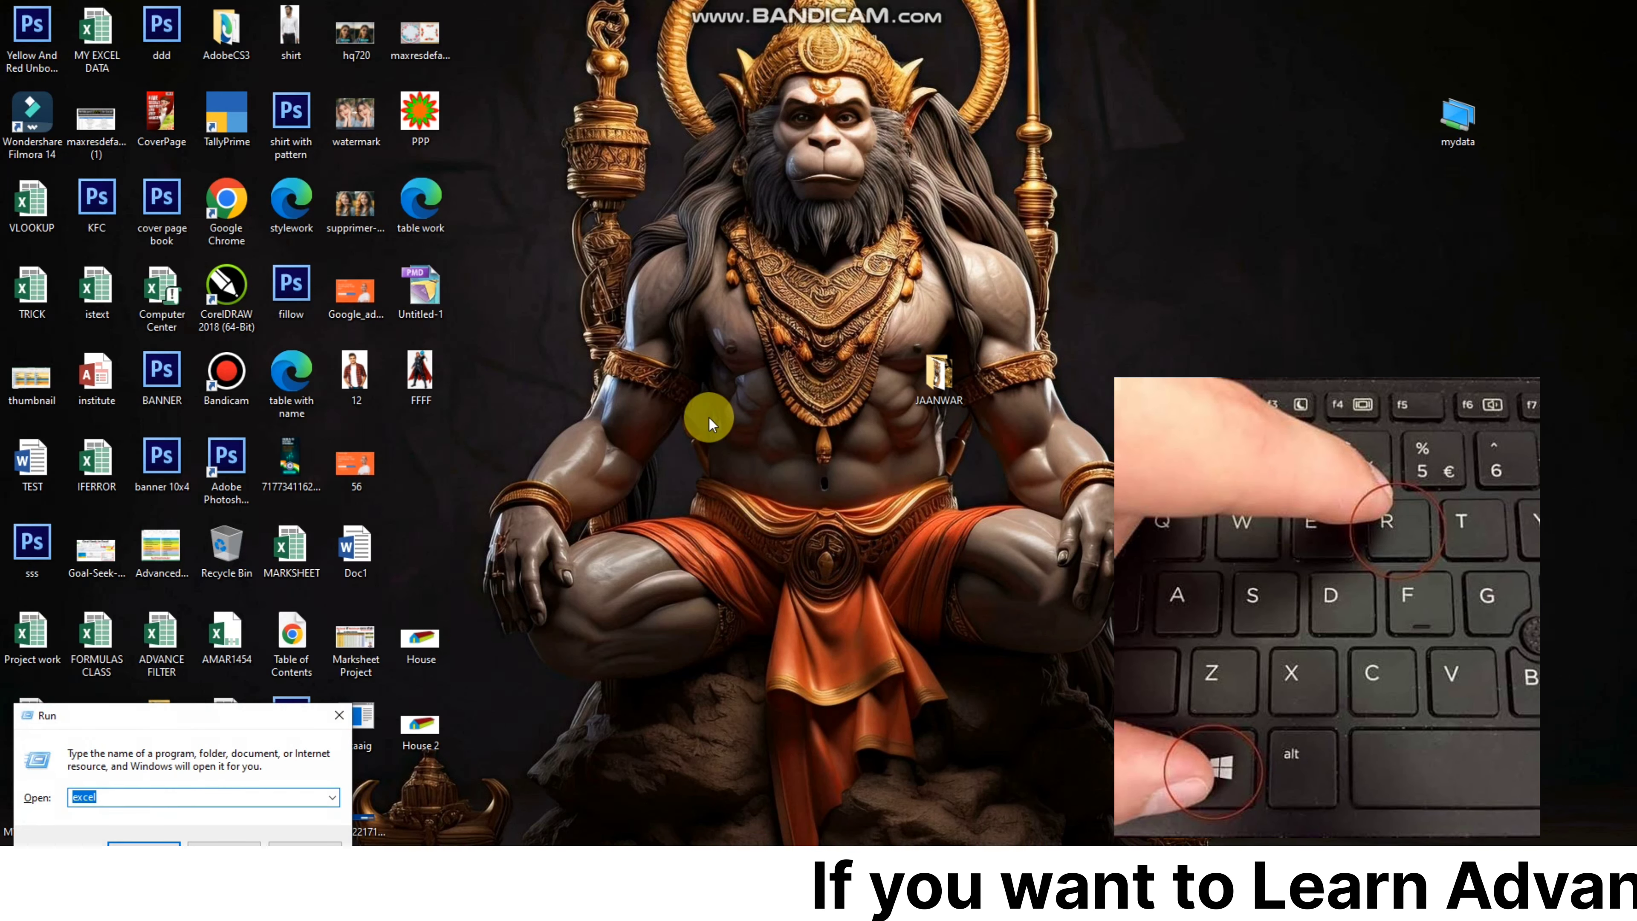
text(MS)
key(Down)
key(Down)
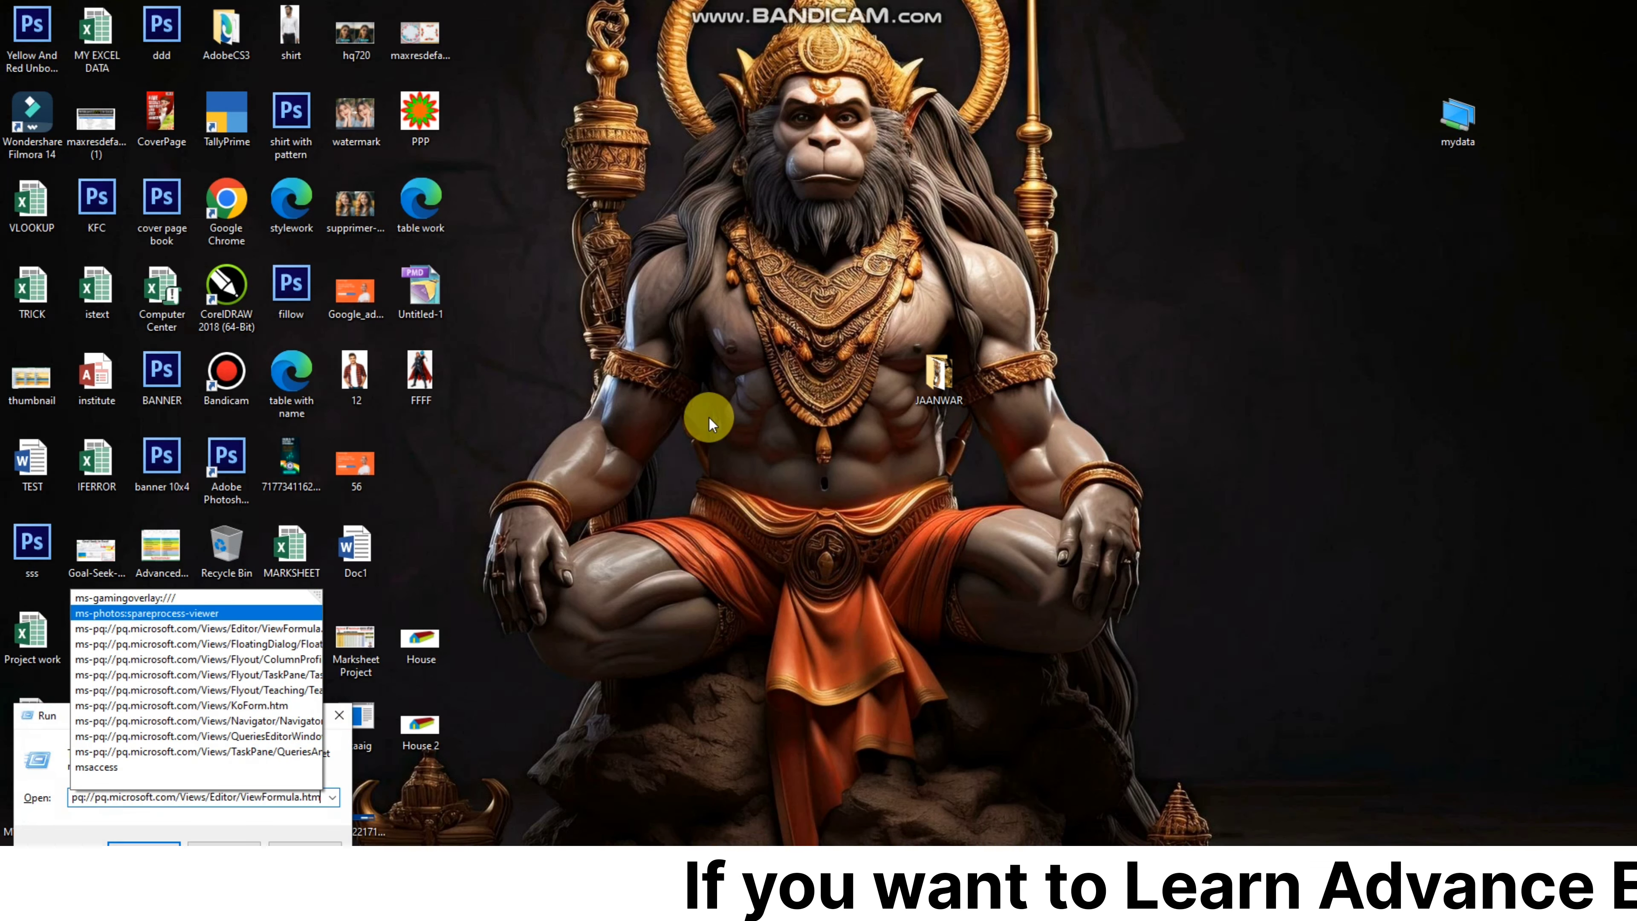
key(Down)
key(Down)
key(Down)
key(Down)
key(Down)
key(Down)
key(Down)
key(Down)
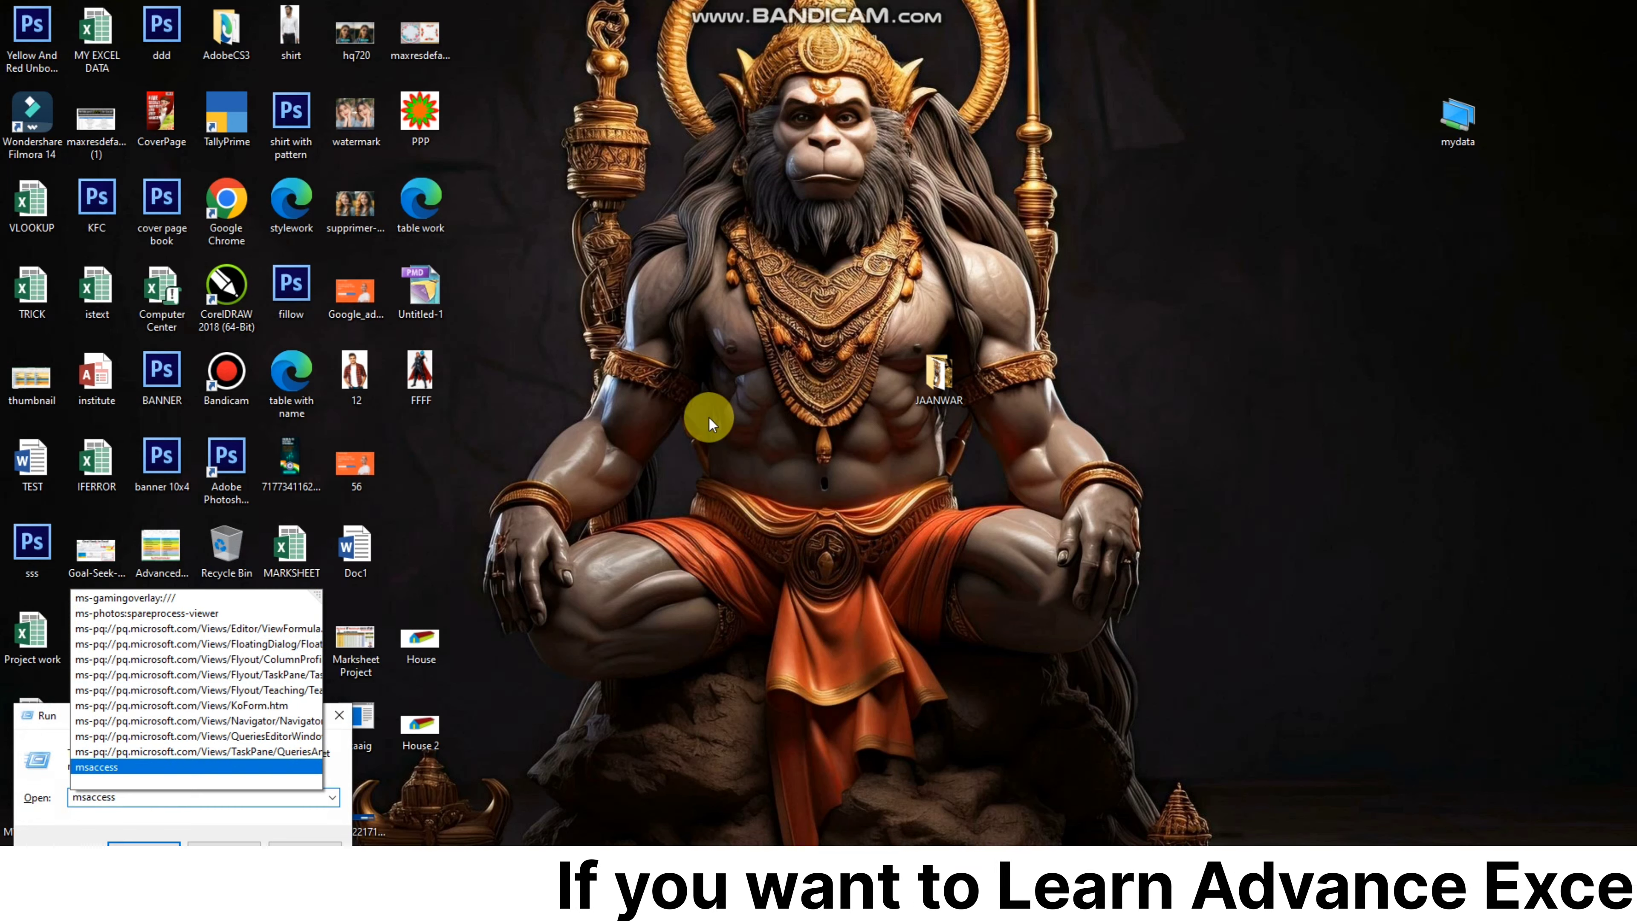
key(Return)
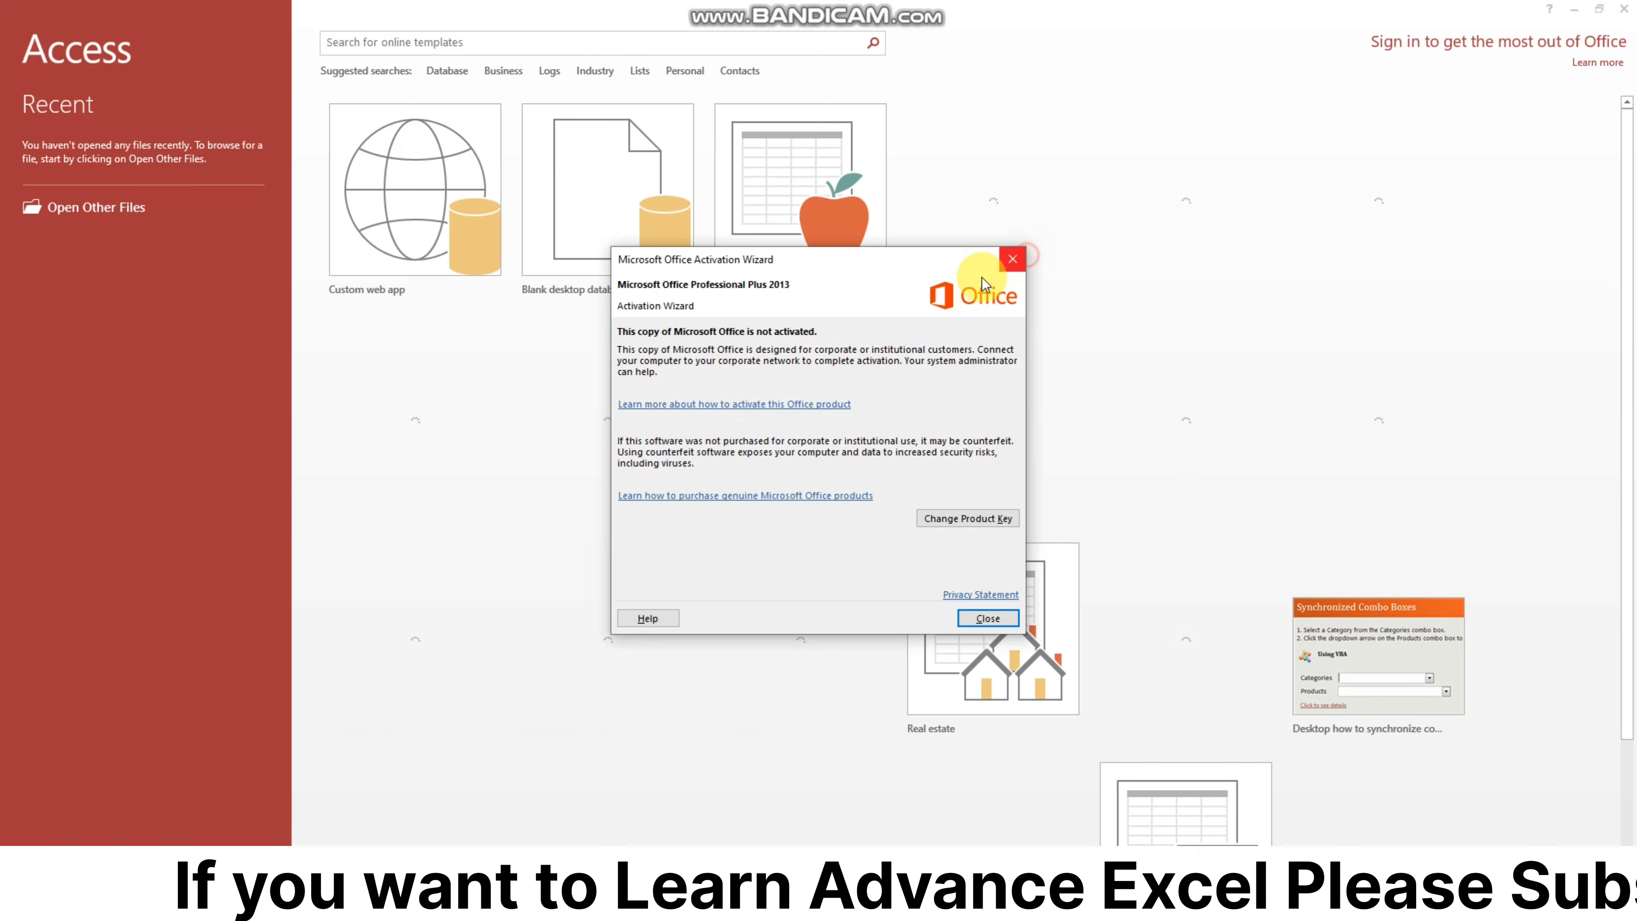
Step: Dismiss the Office activation notice and choose the Blank desktop database template
click(1013, 259)
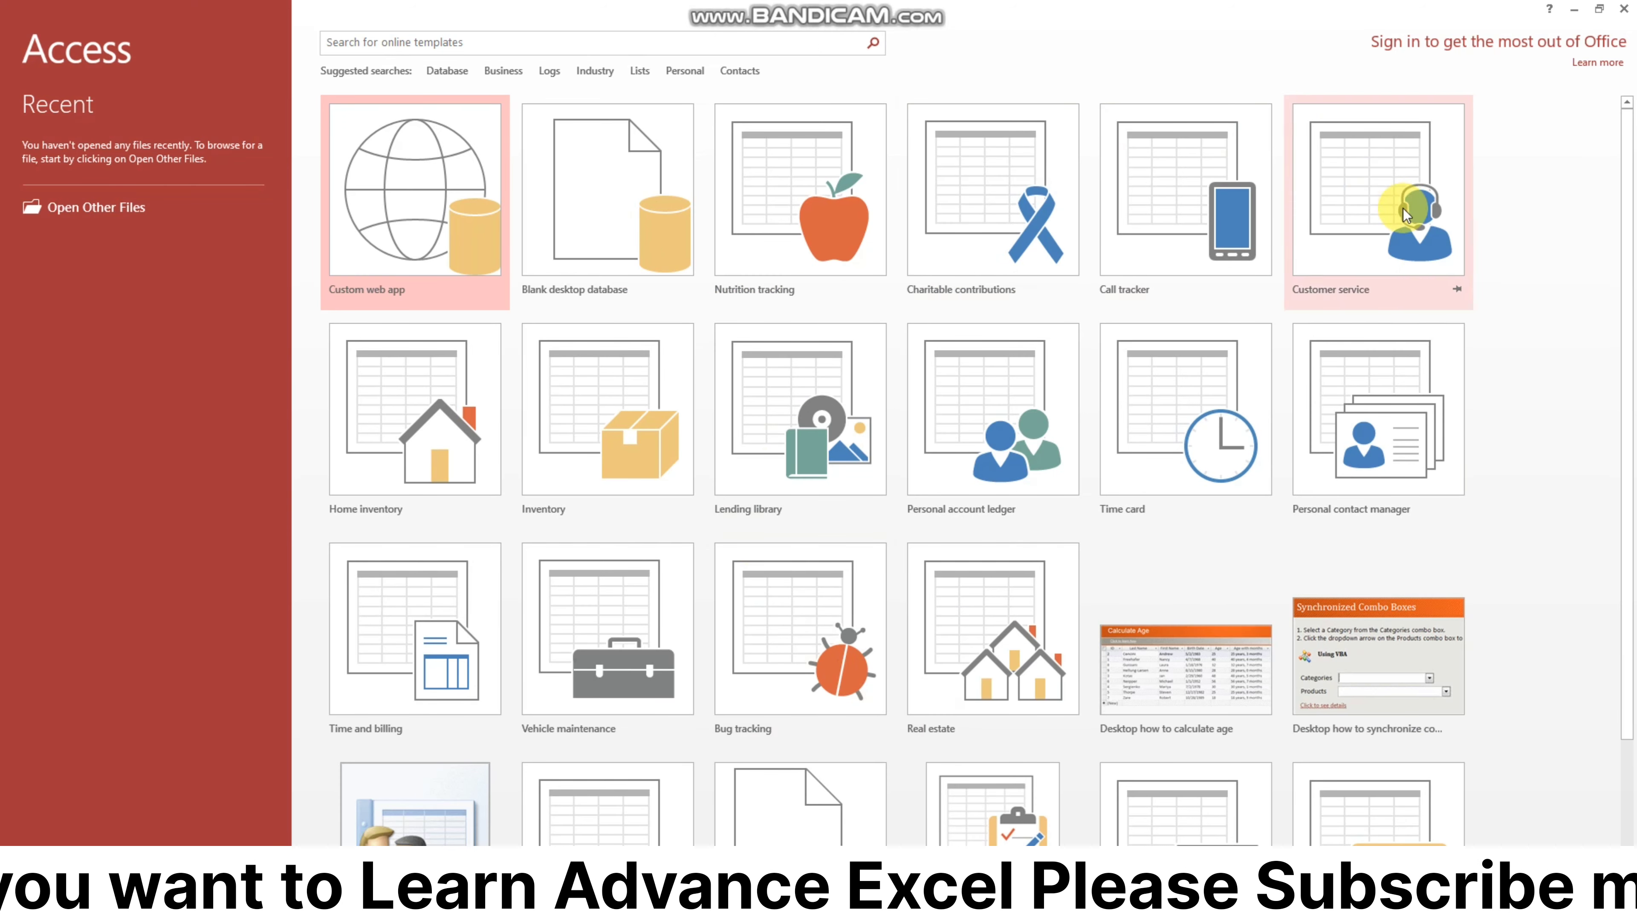
mouse_move(415, 633)
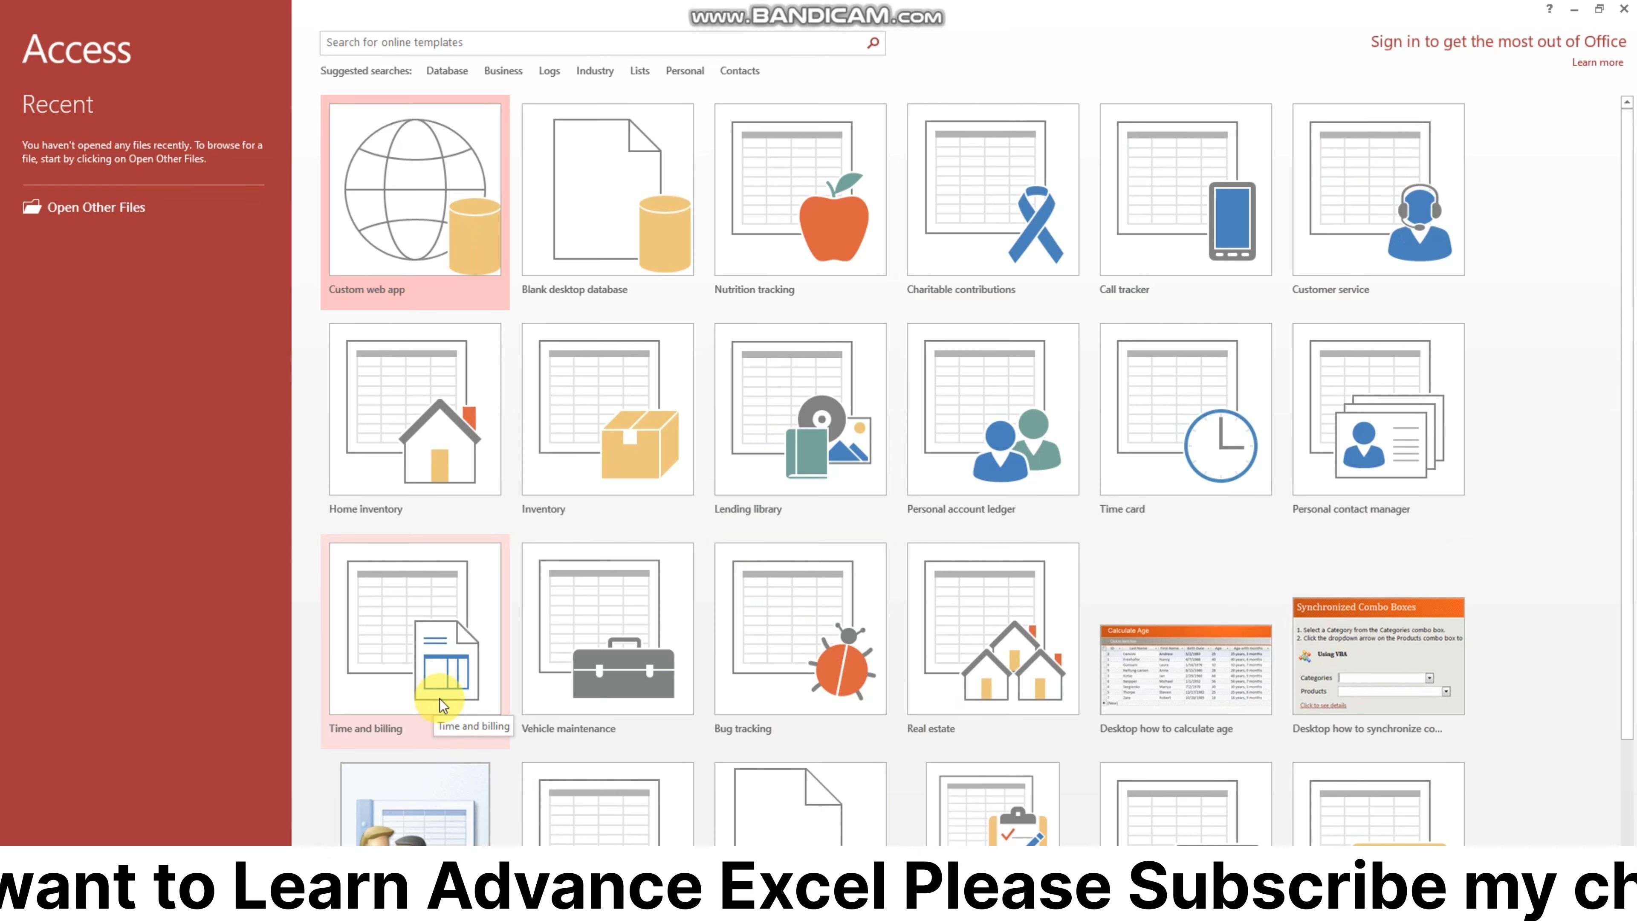
click(617, 206)
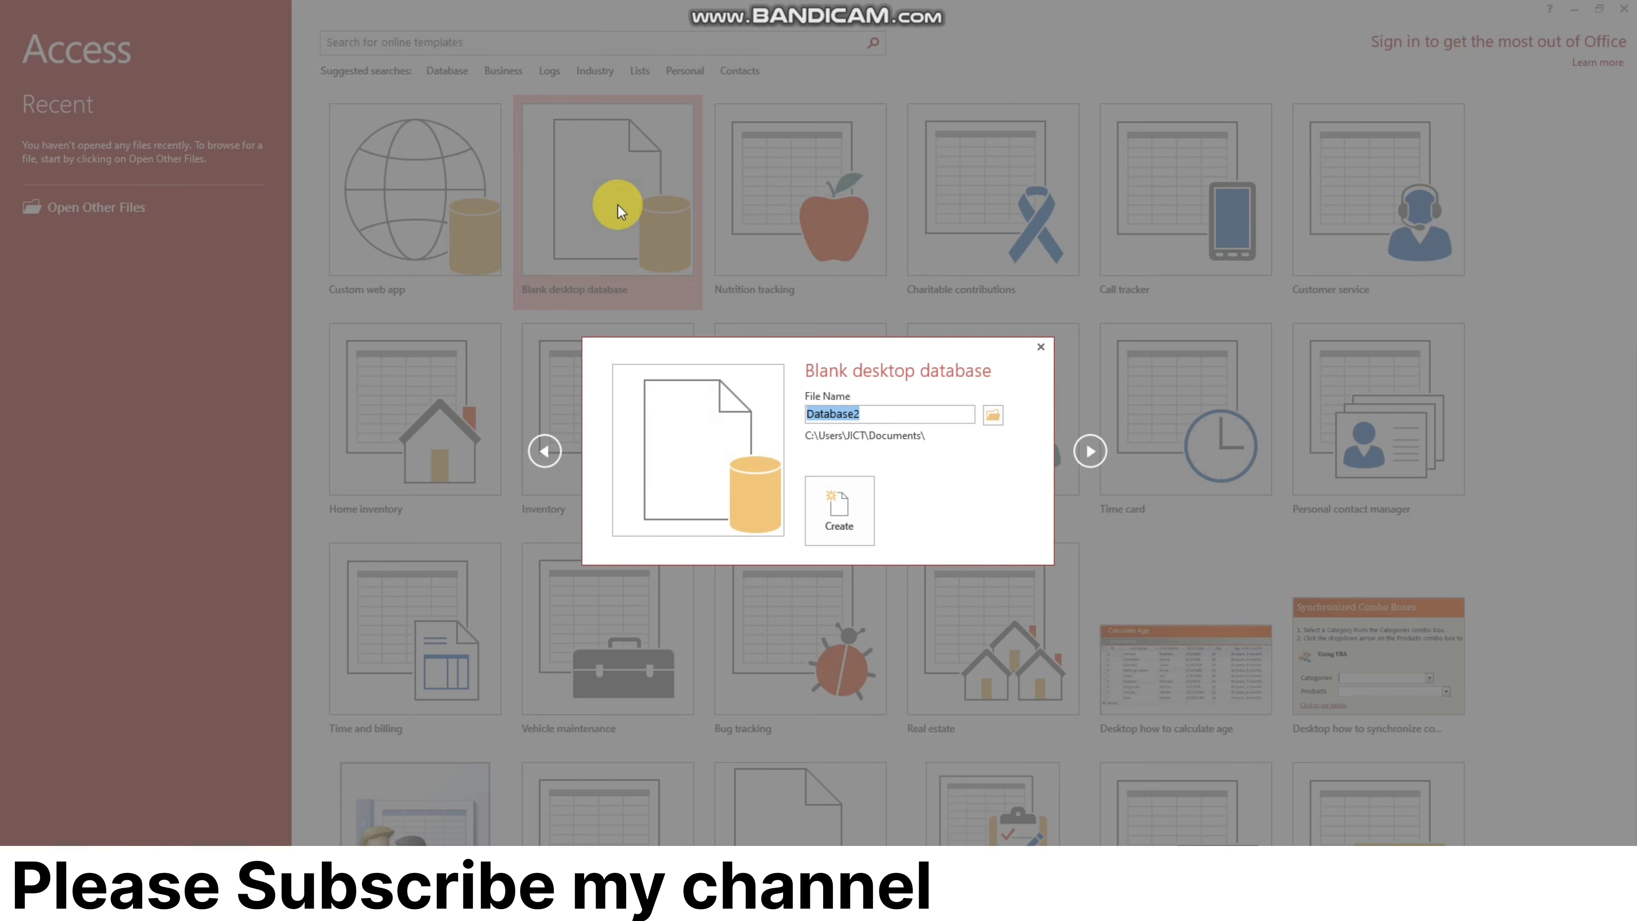
Step: Create a blank database named STUDENT DATA saved on the Desktop
text(STUD)
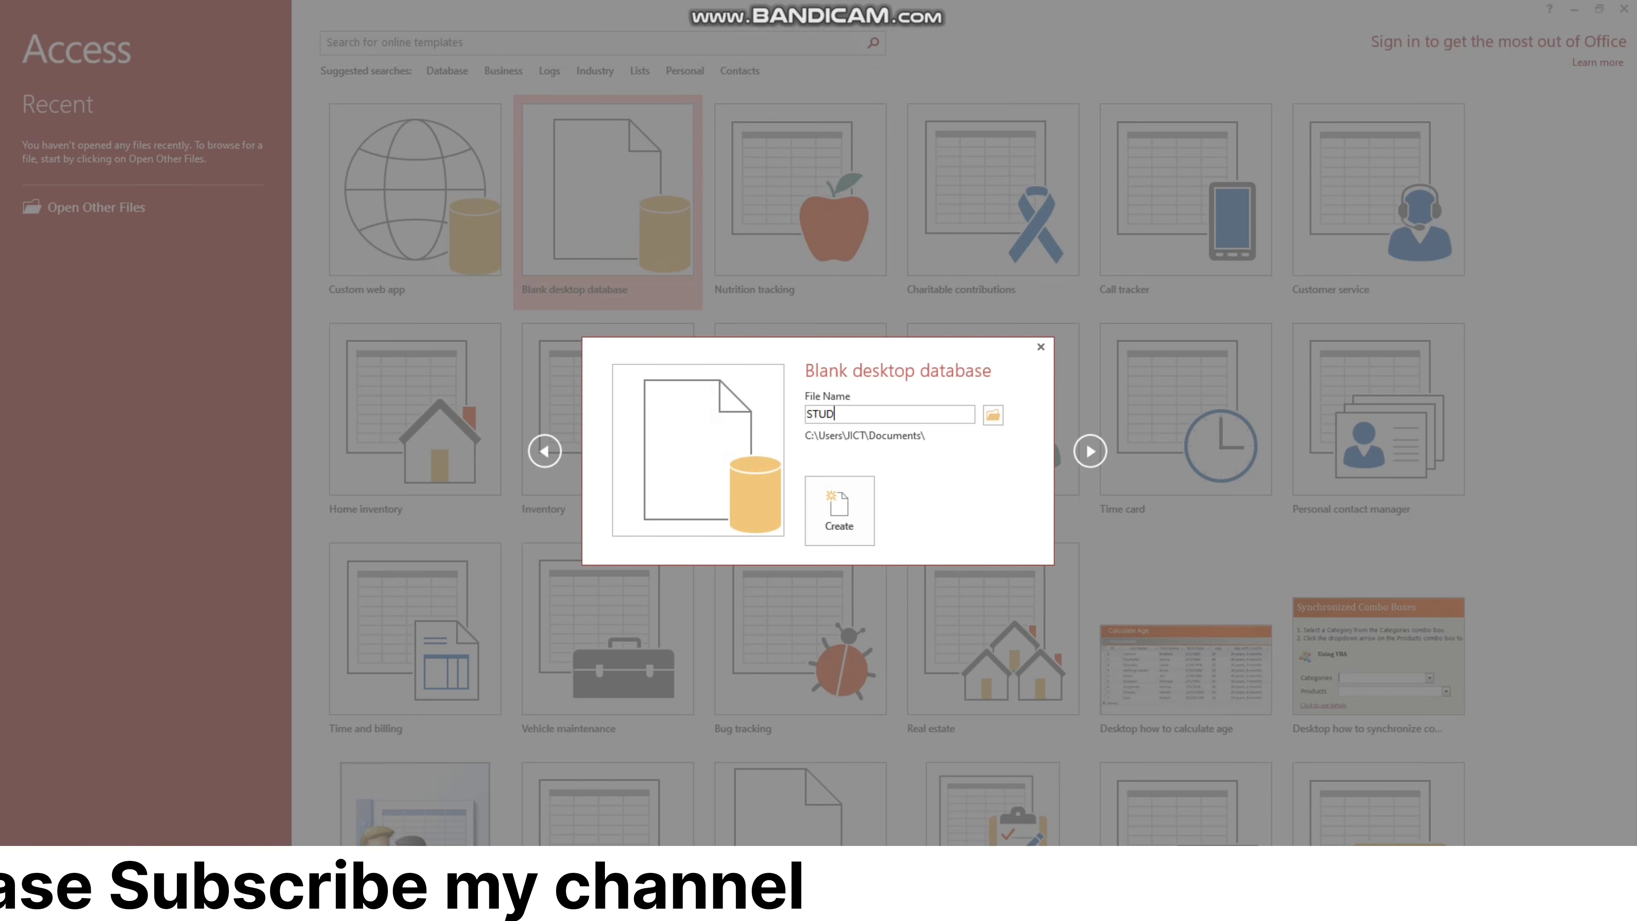
text(ENT DATA)
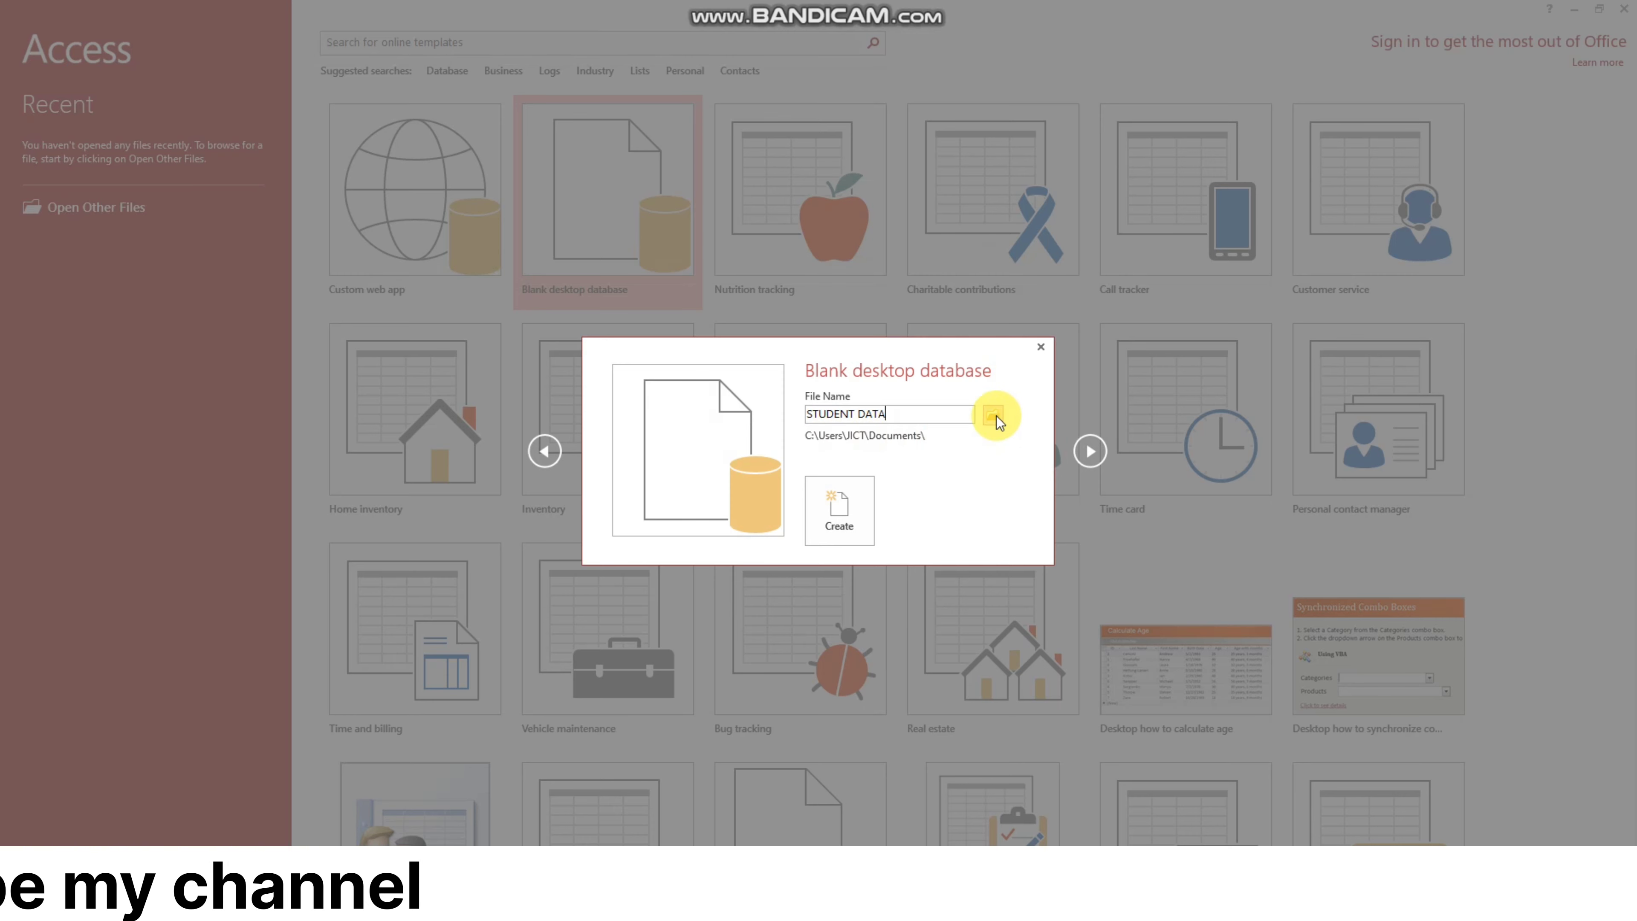
click(993, 415)
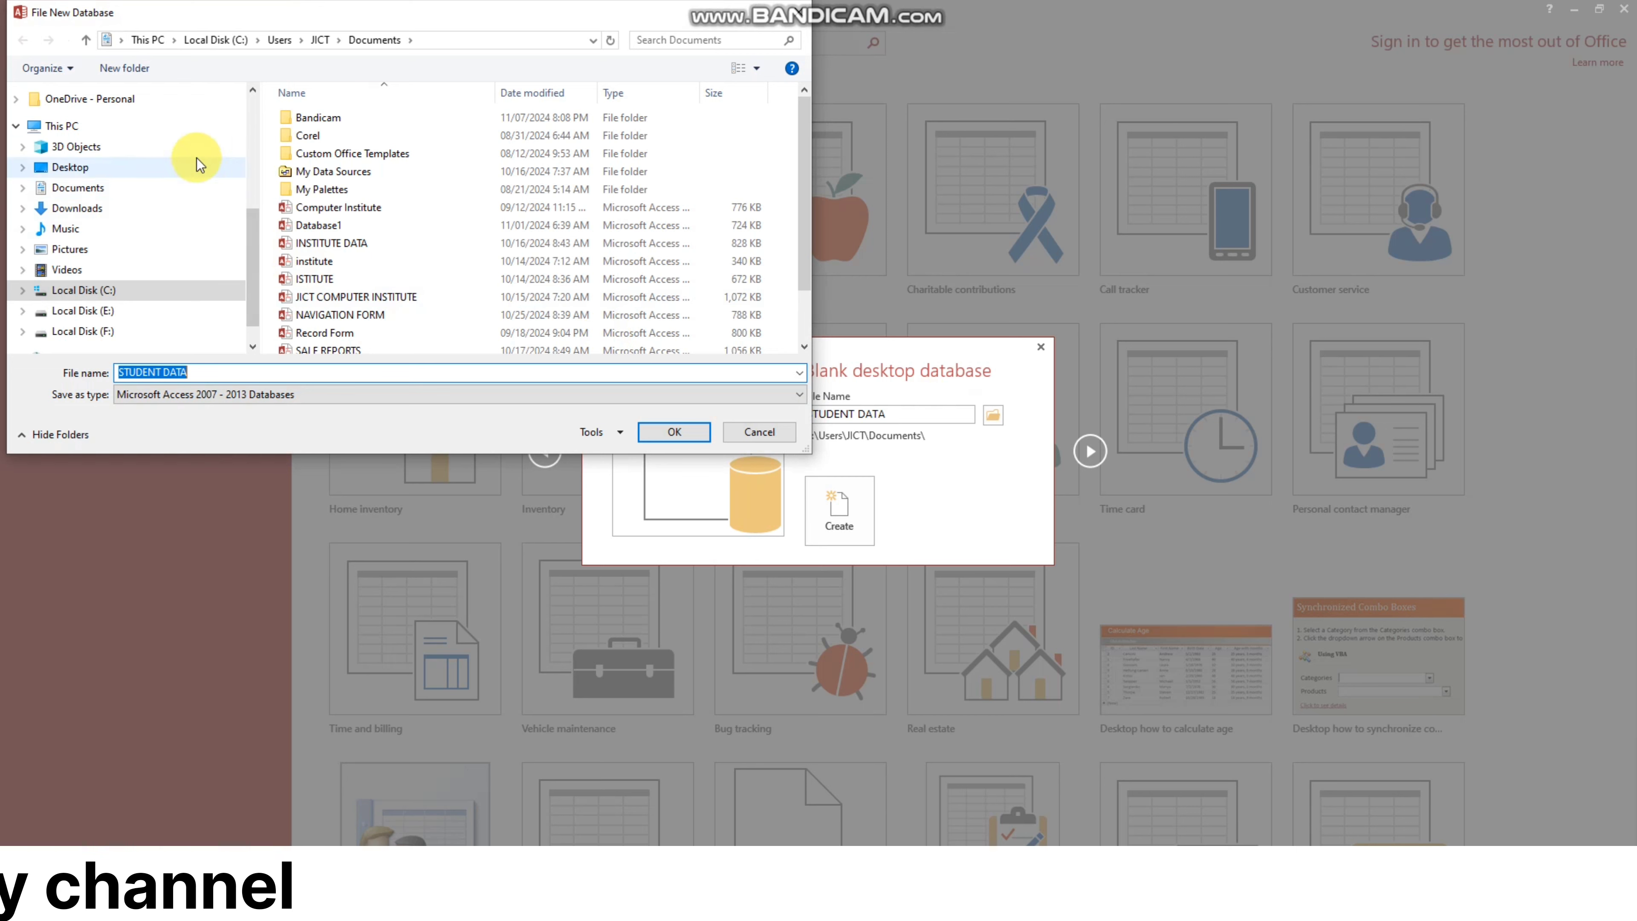
click(64, 167)
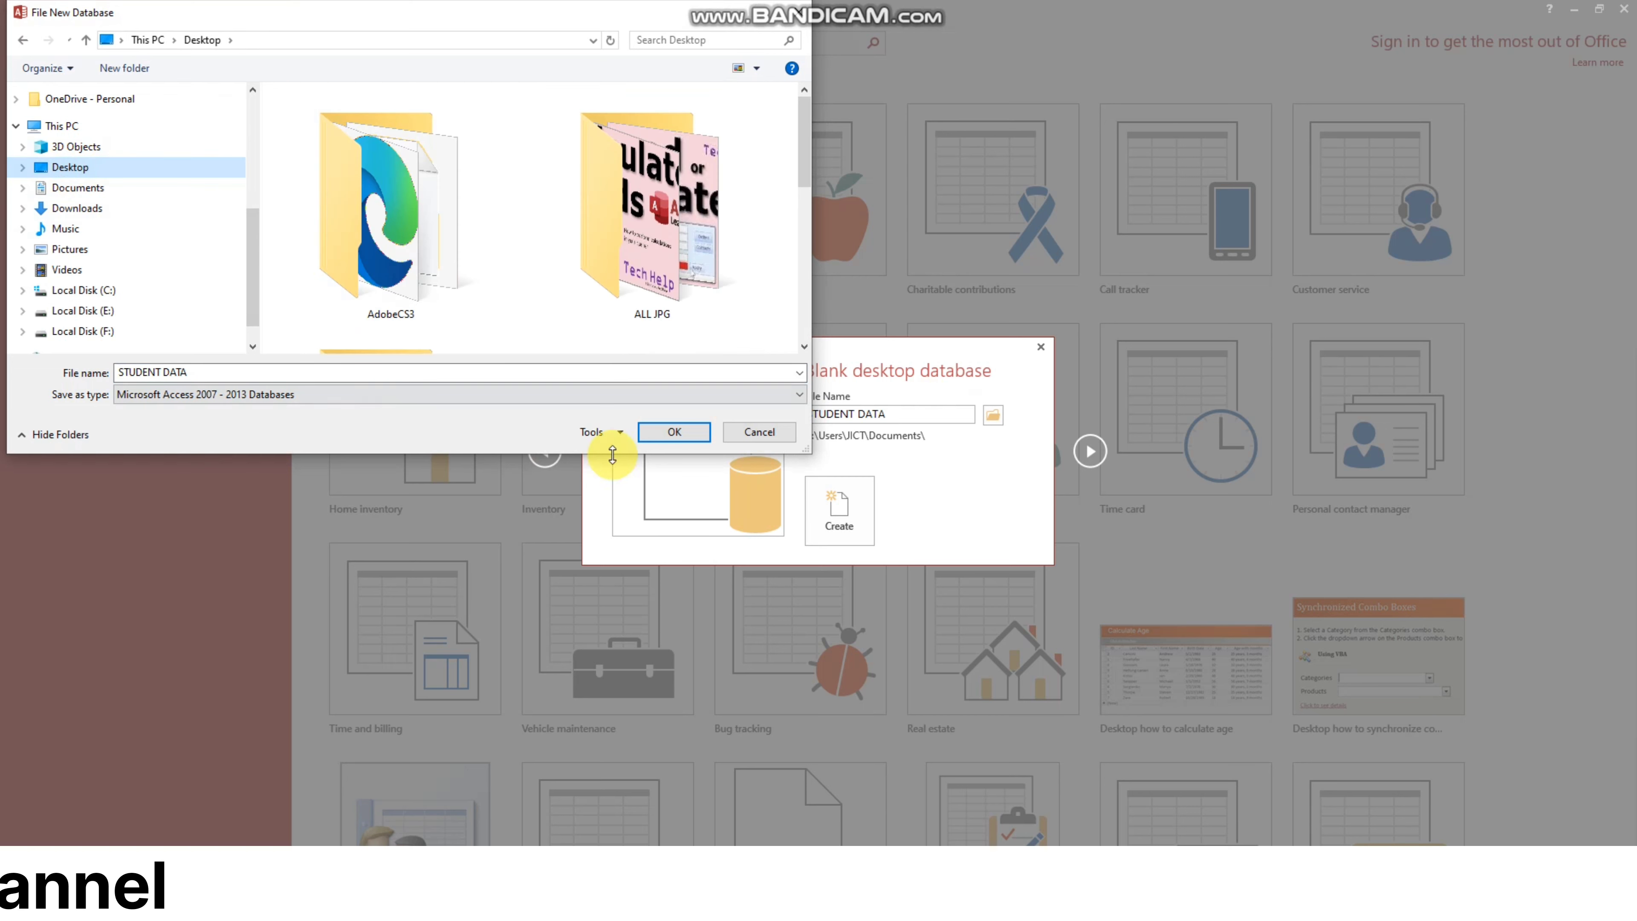
click(672, 433)
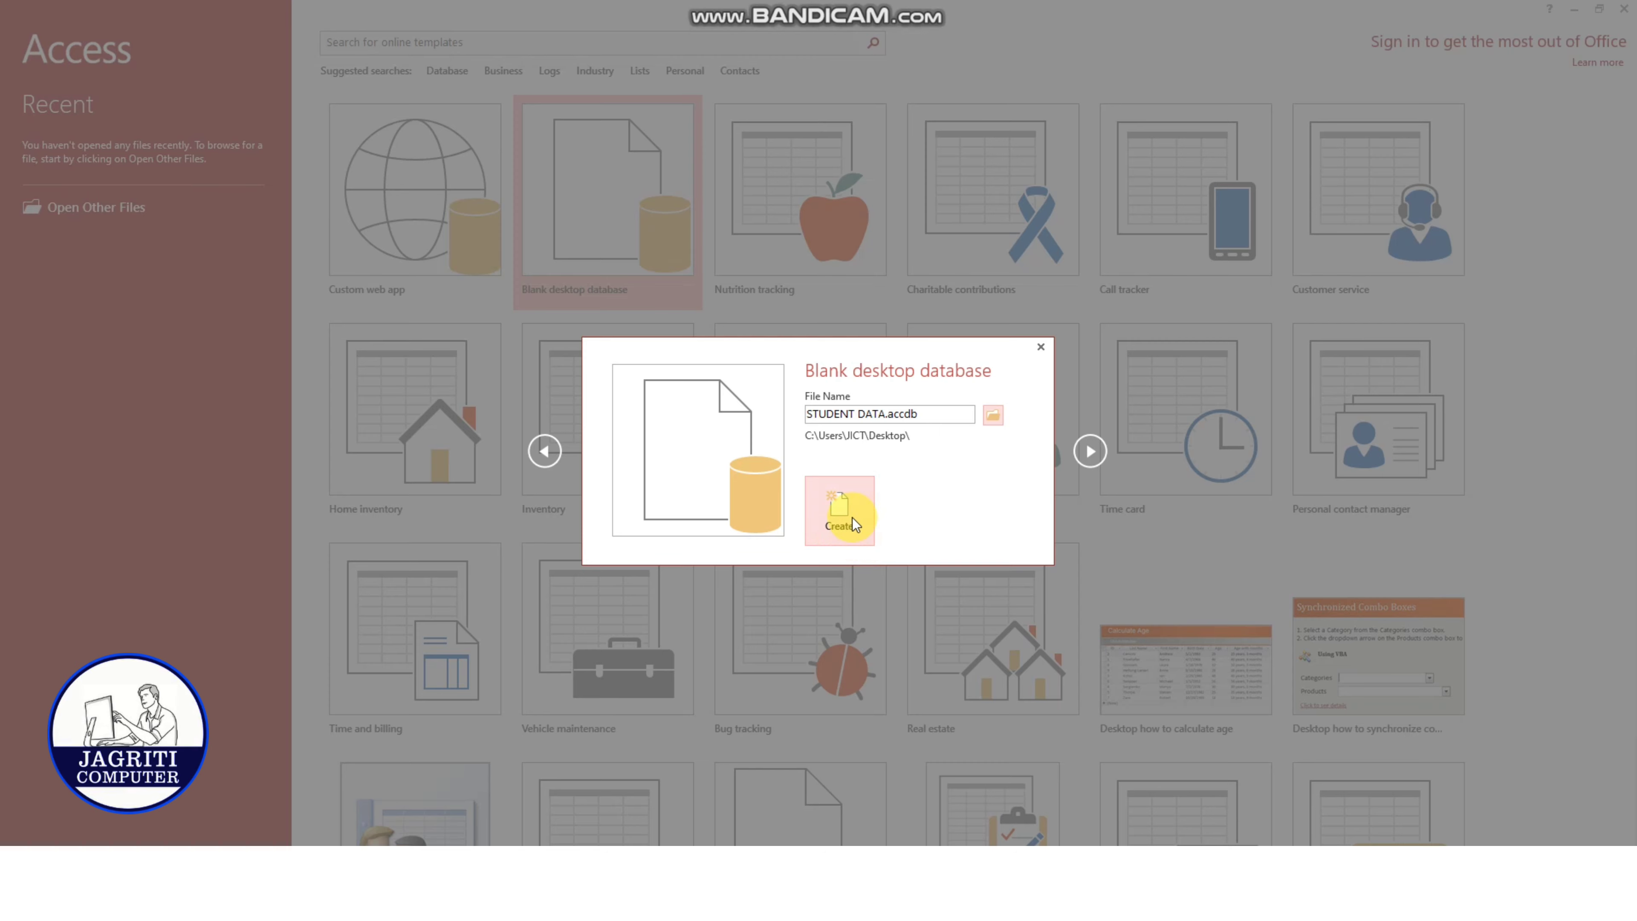
click(853, 517)
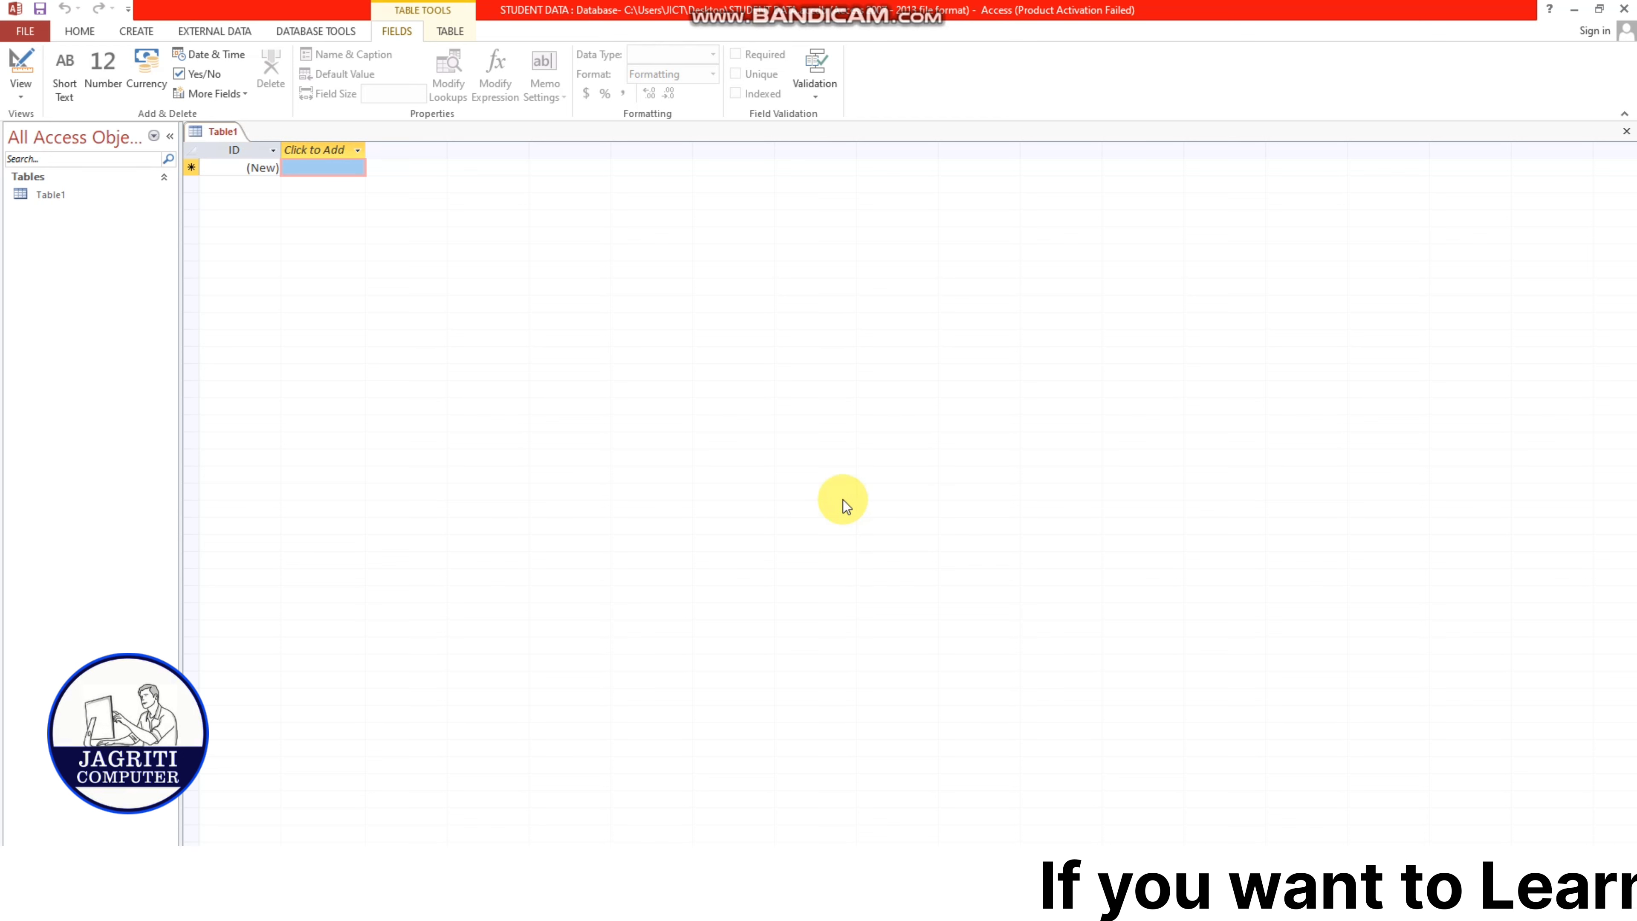
Step: Add short text fields NAME and FATHER NAME, keeping NAME despite the reserved-word warning
click(346, 155)
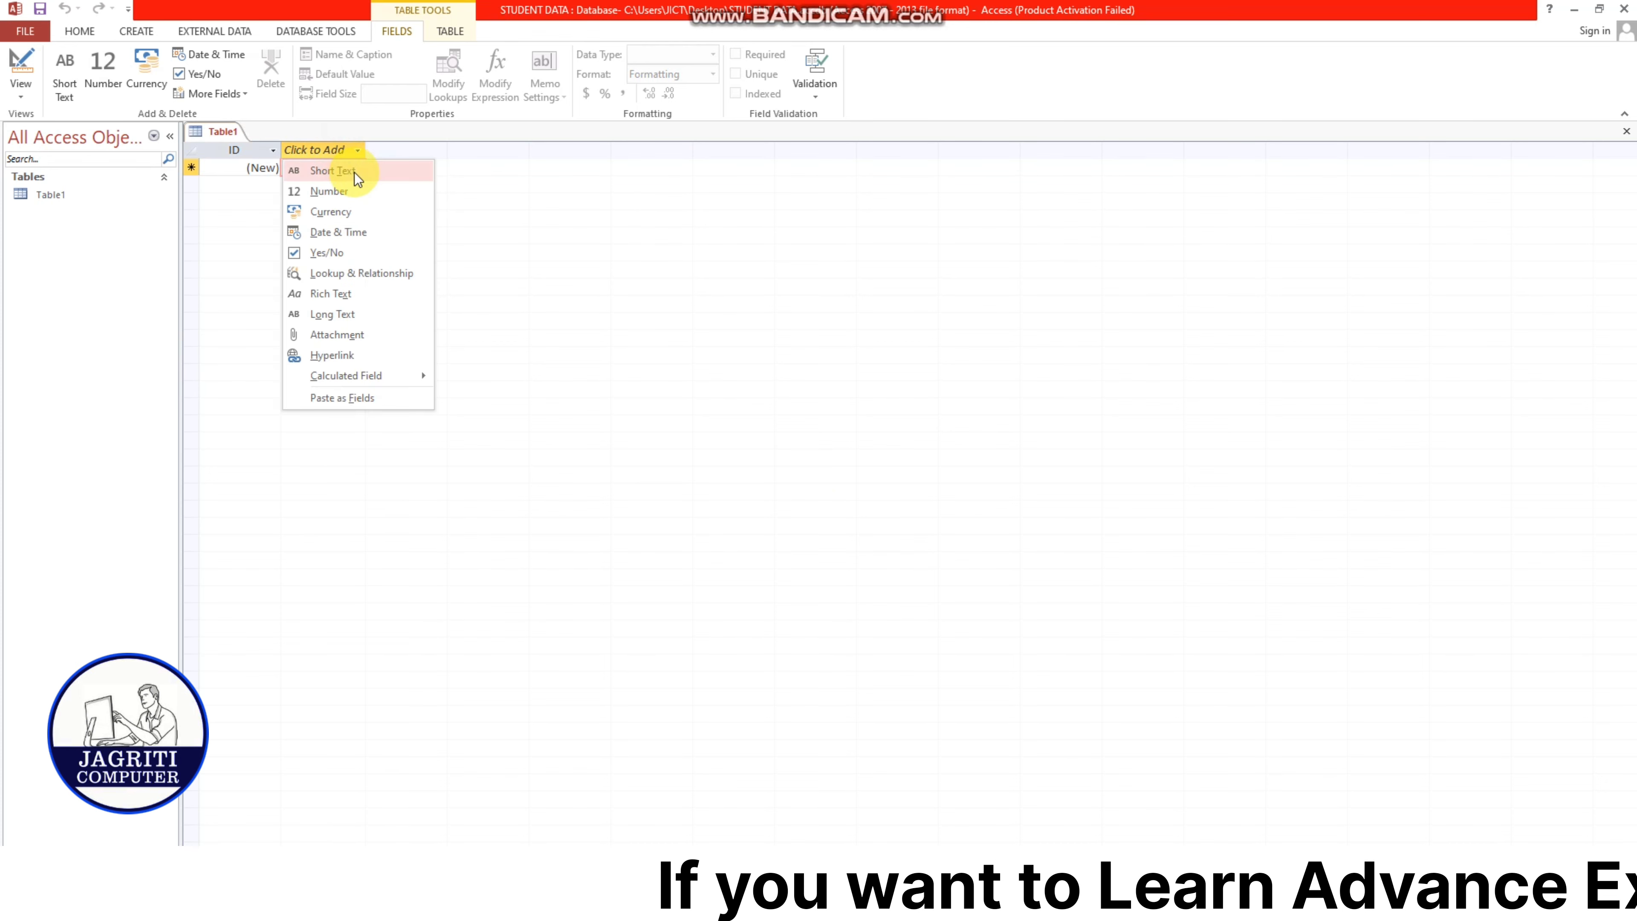
click(355, 172)
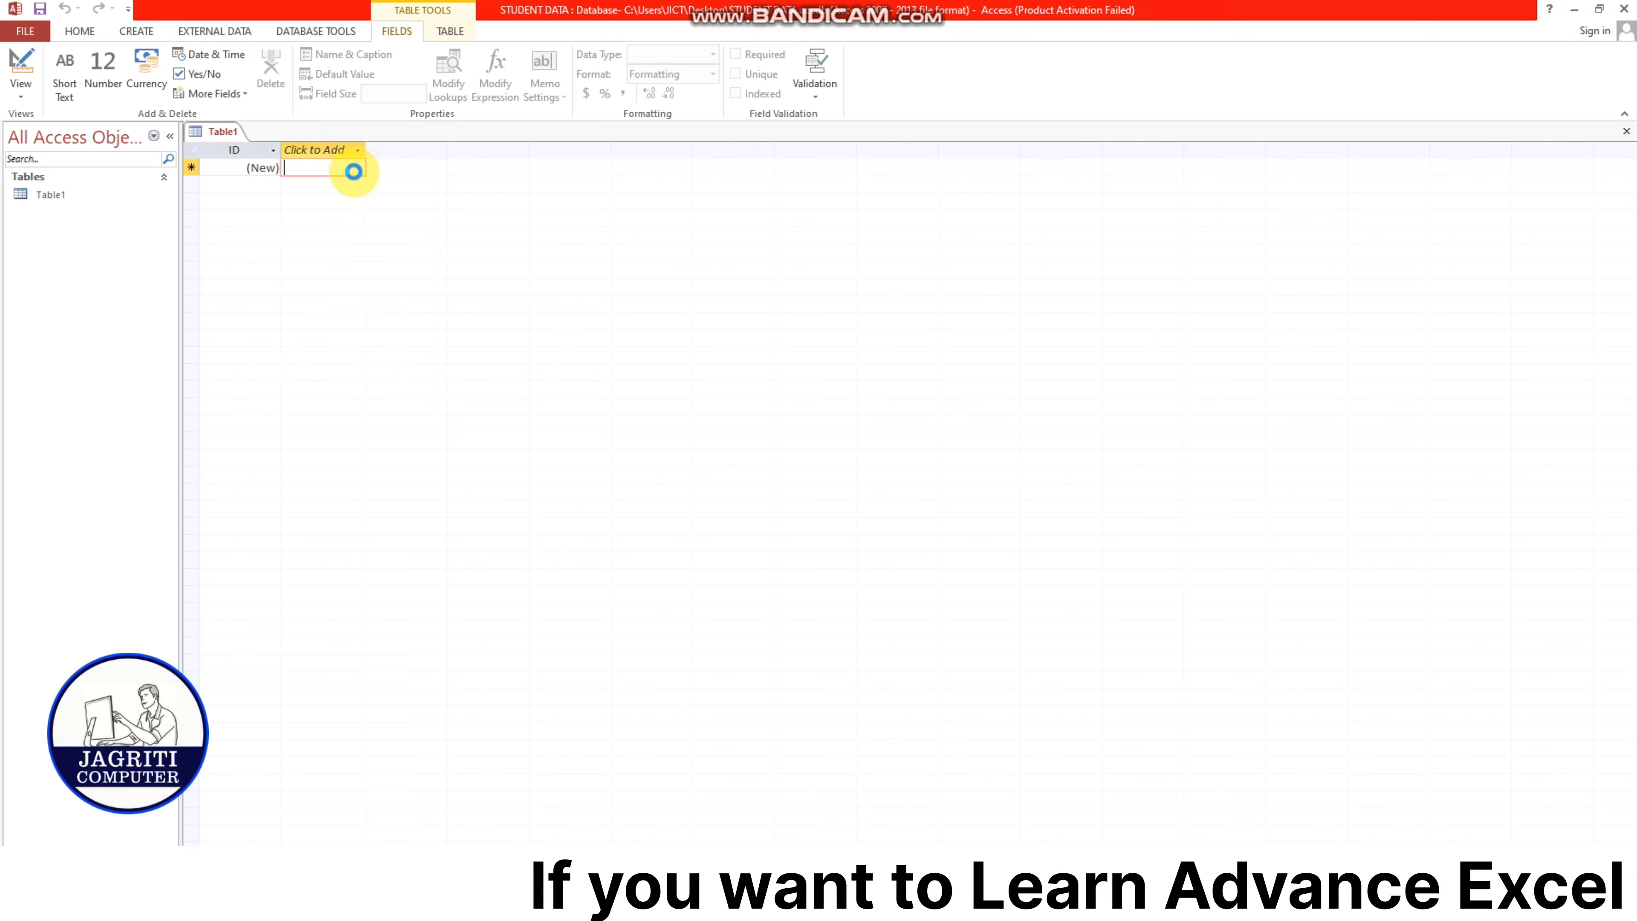
text(NAME)
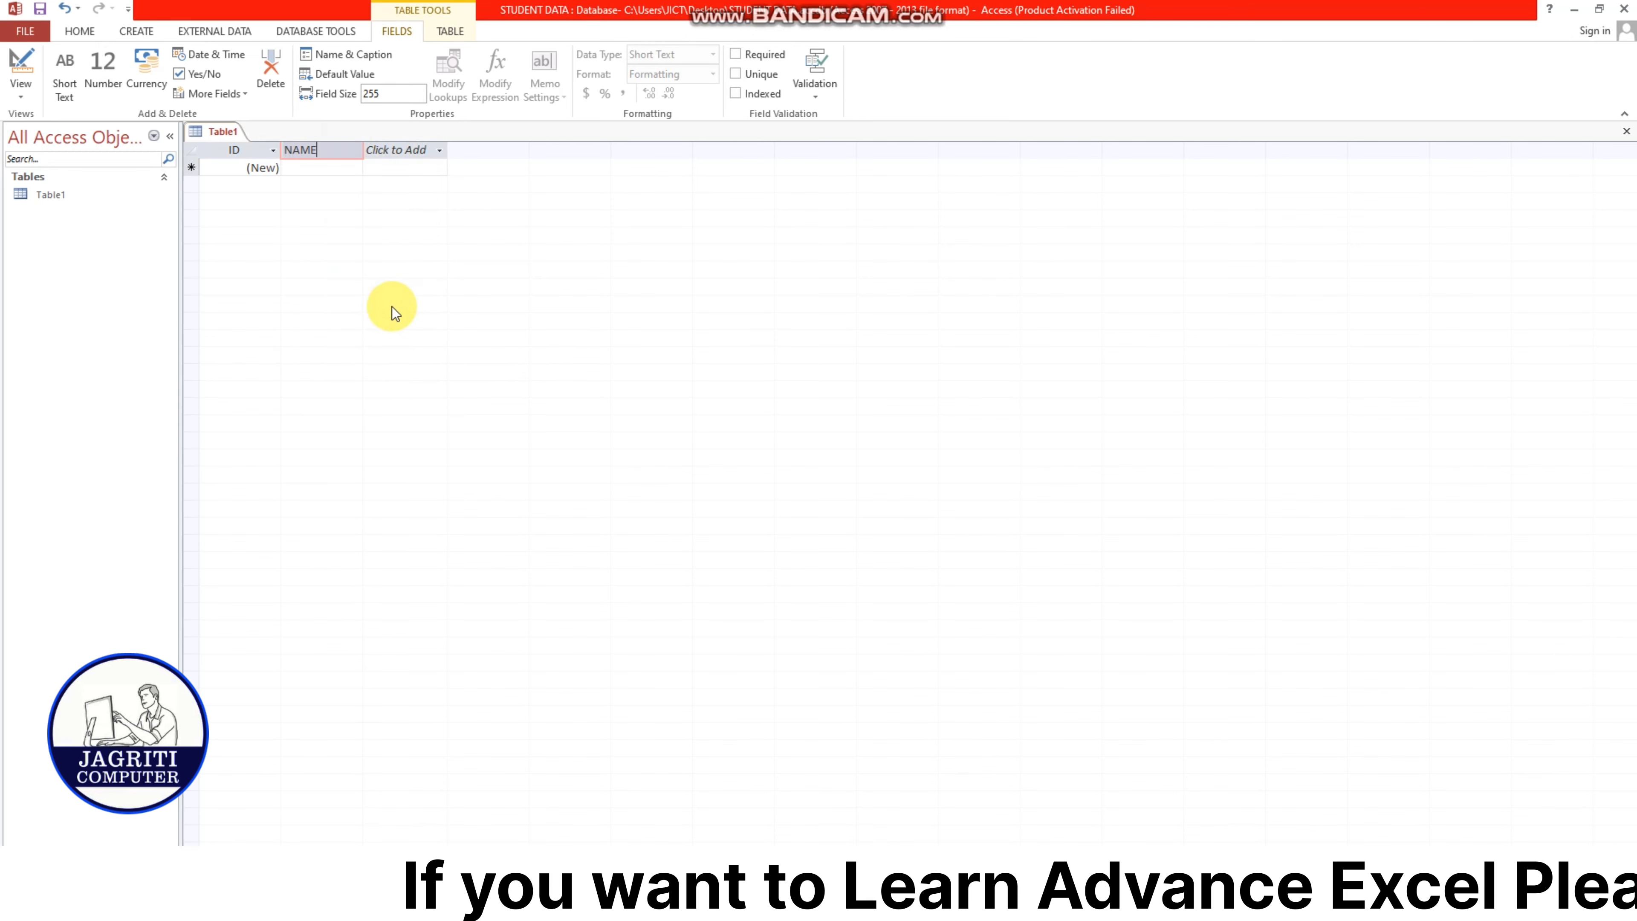
key(Return)
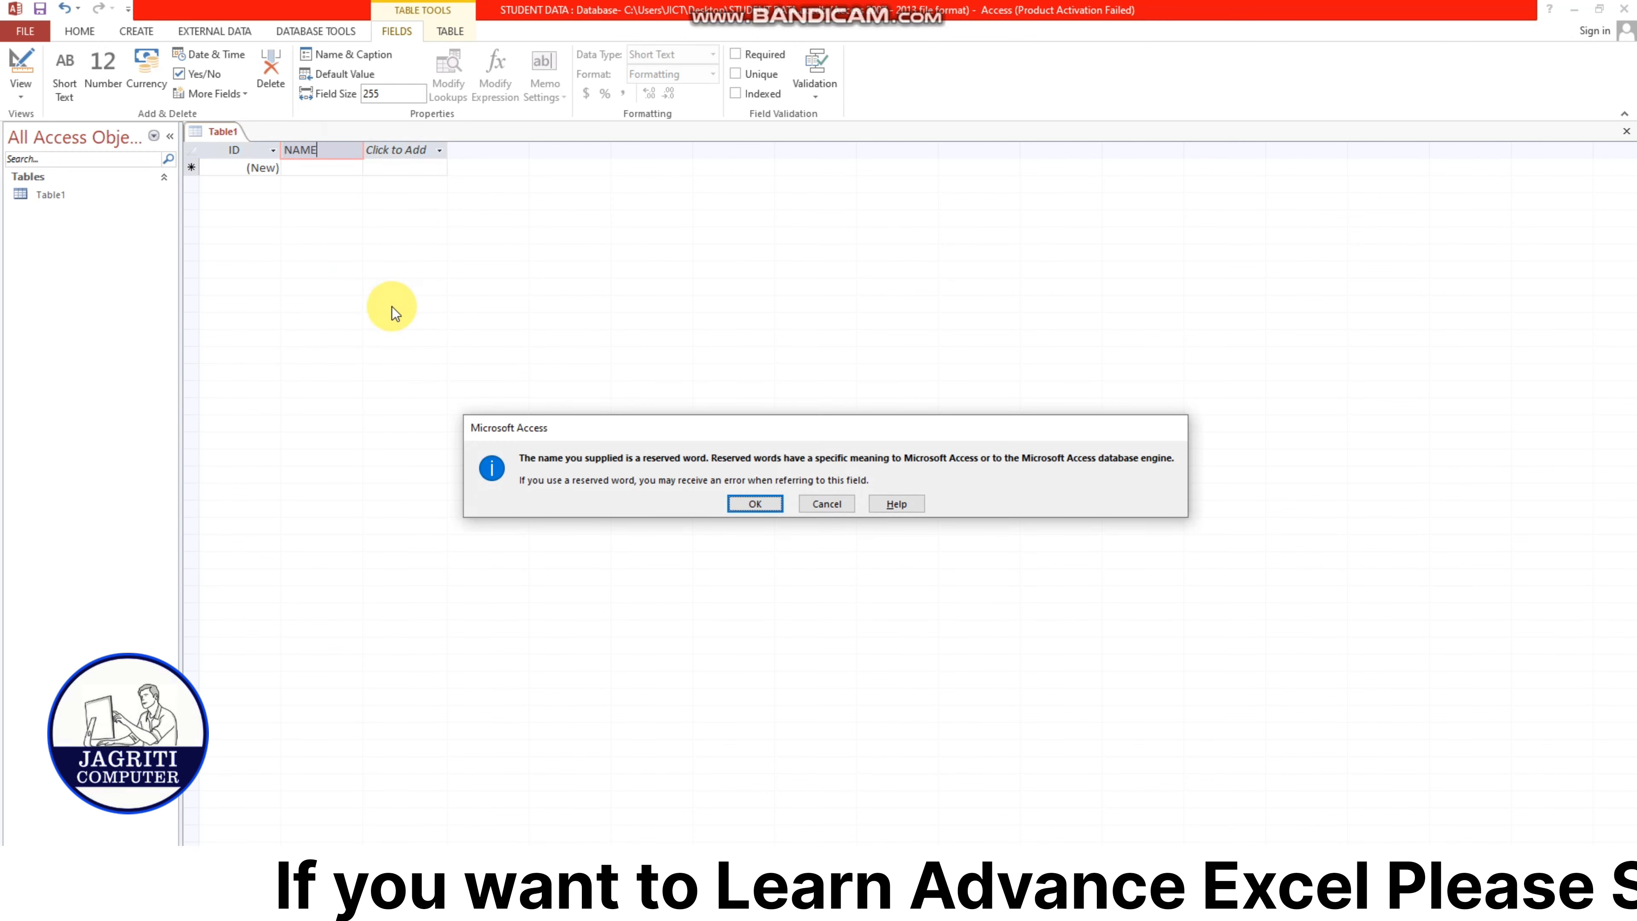
key(Return)
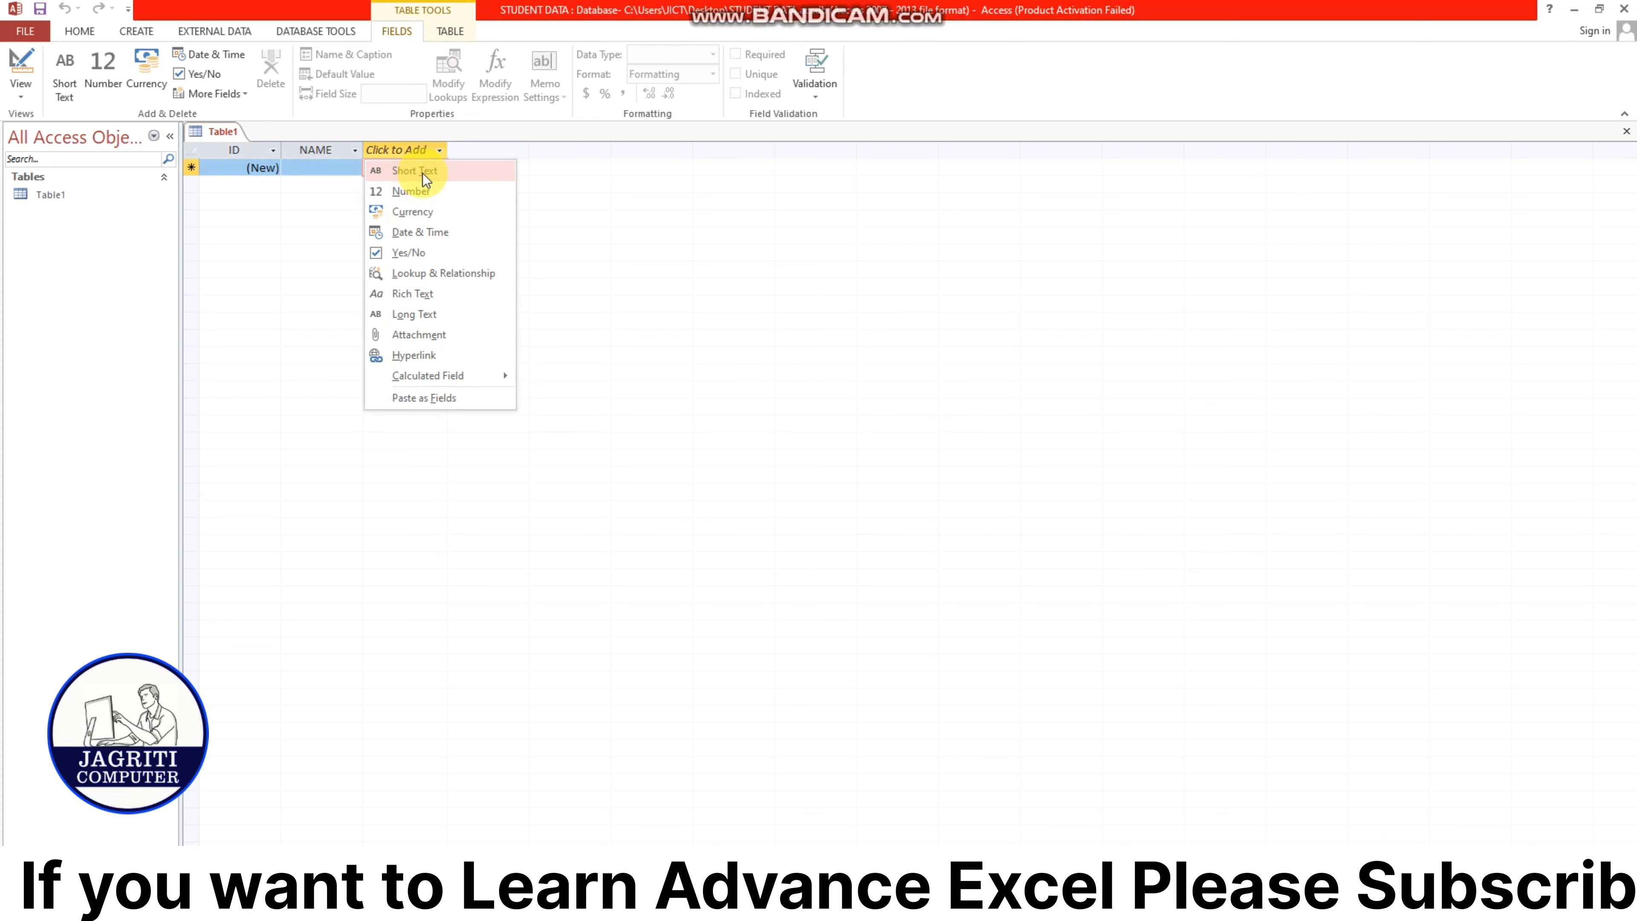
click(423, 173)
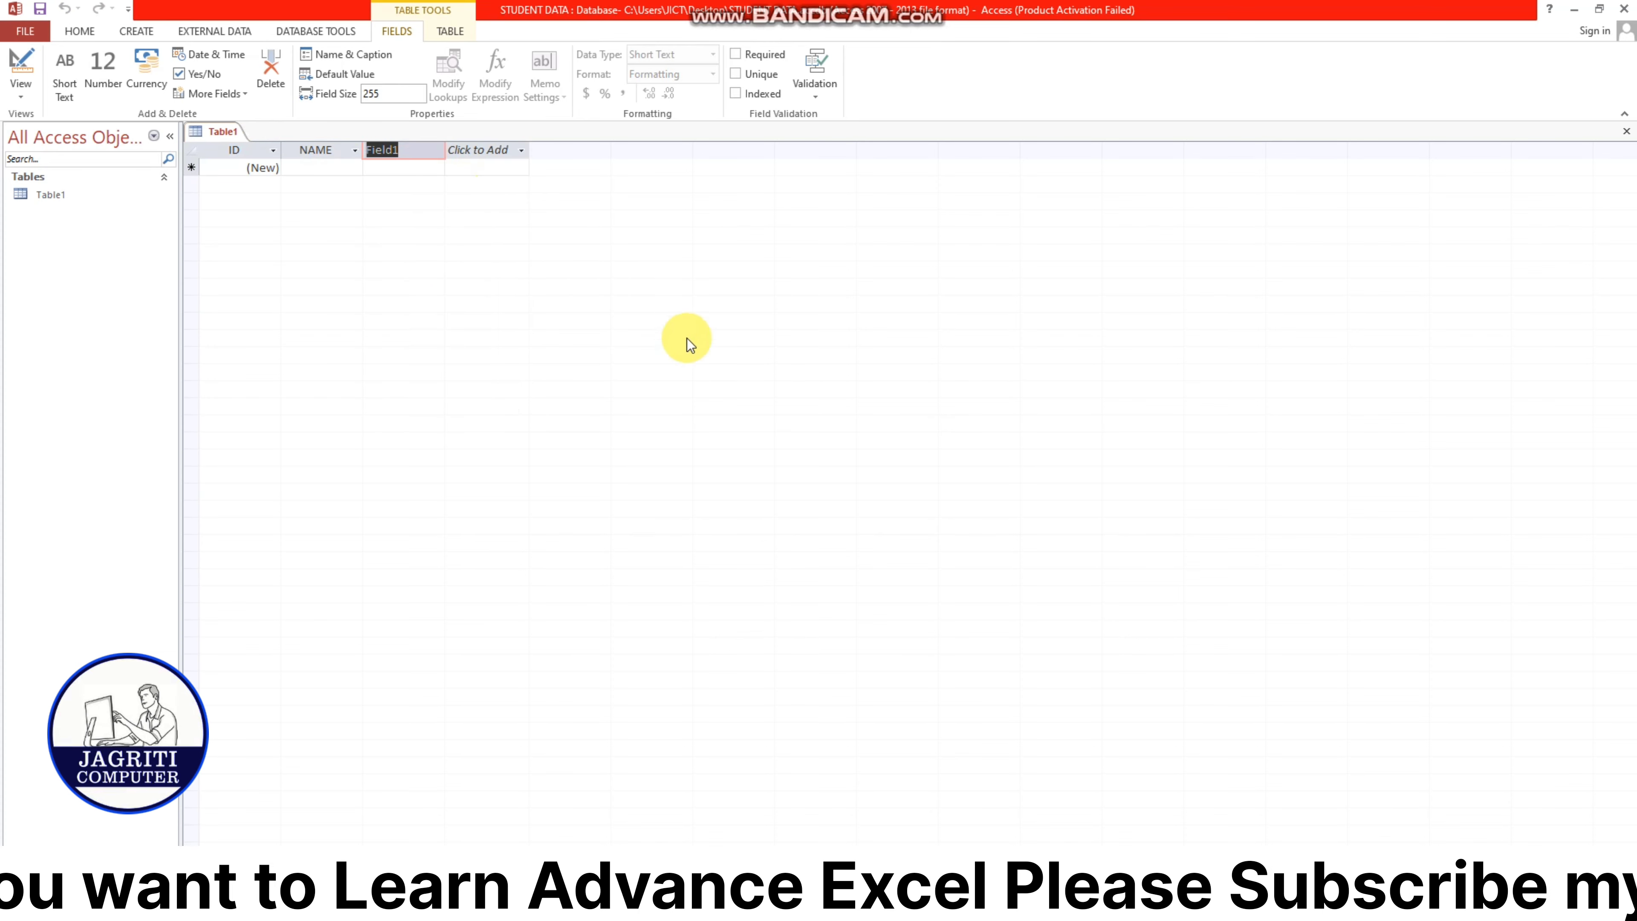
text(FATHER N)
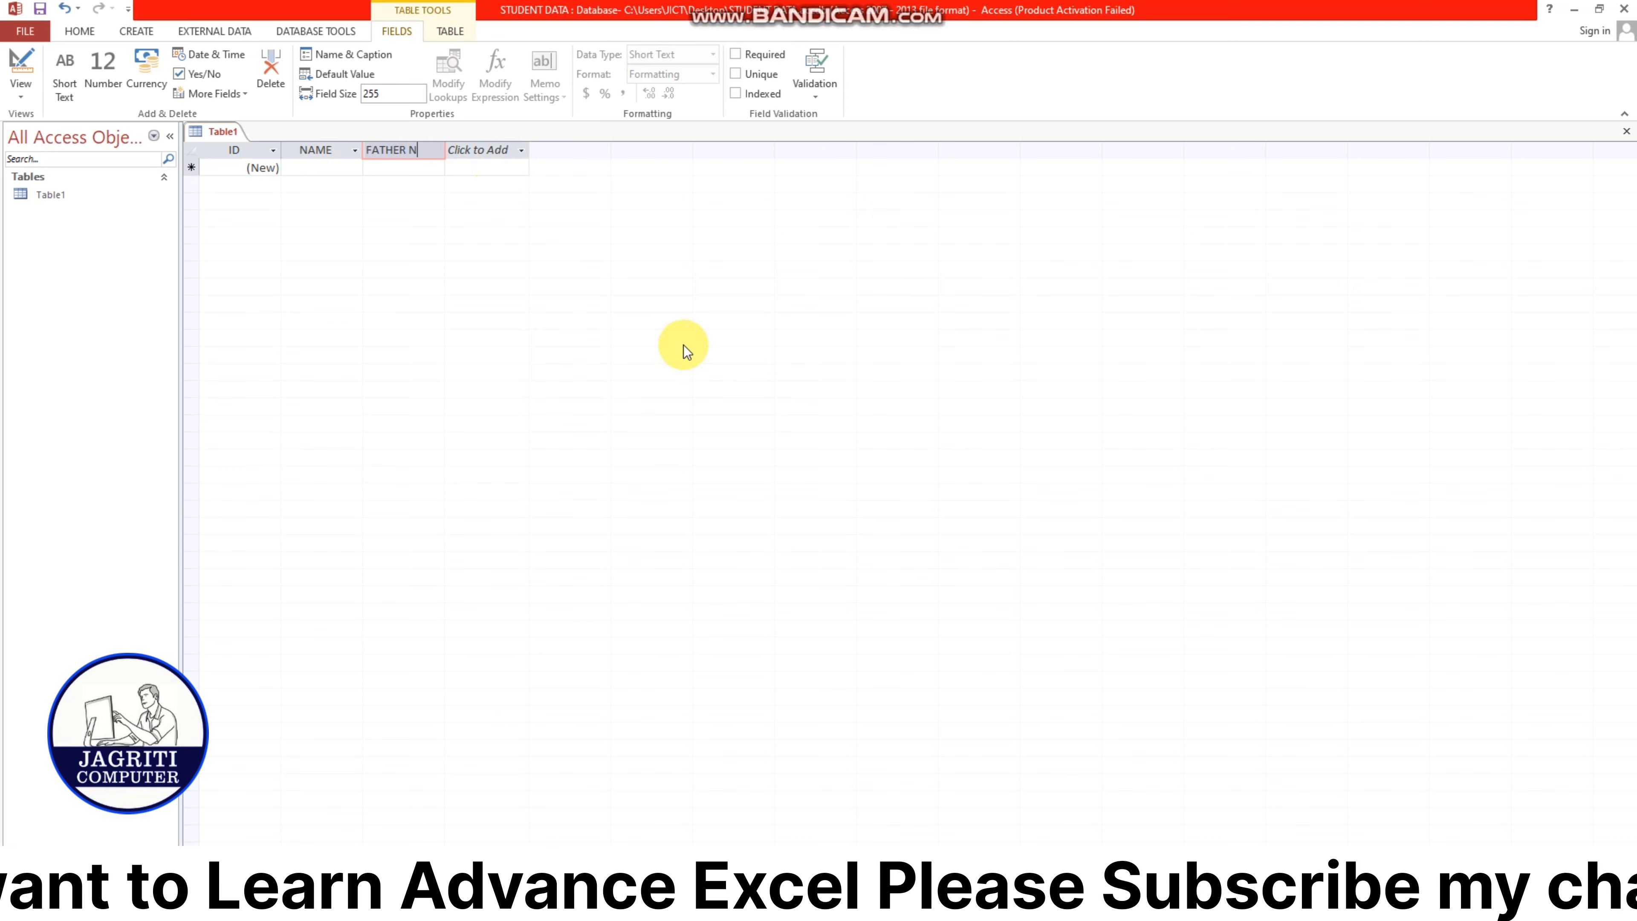
text(AME)
key(Return)
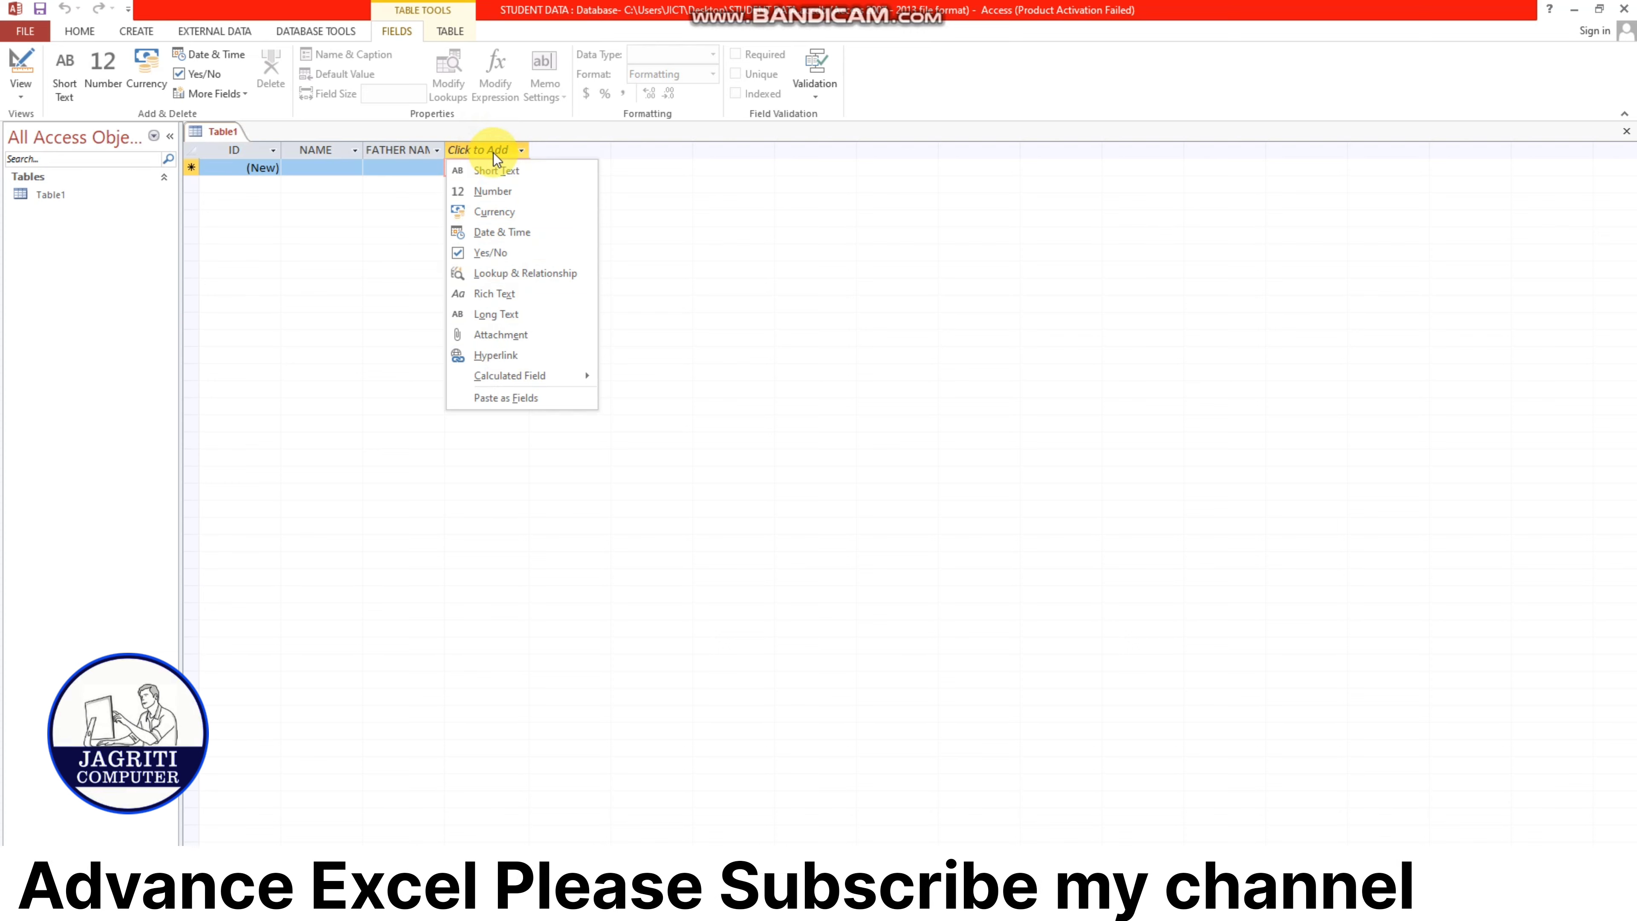
Step: Create a GENDER lookup field with manually typed values MALE and FEMALE
click(512, 272)
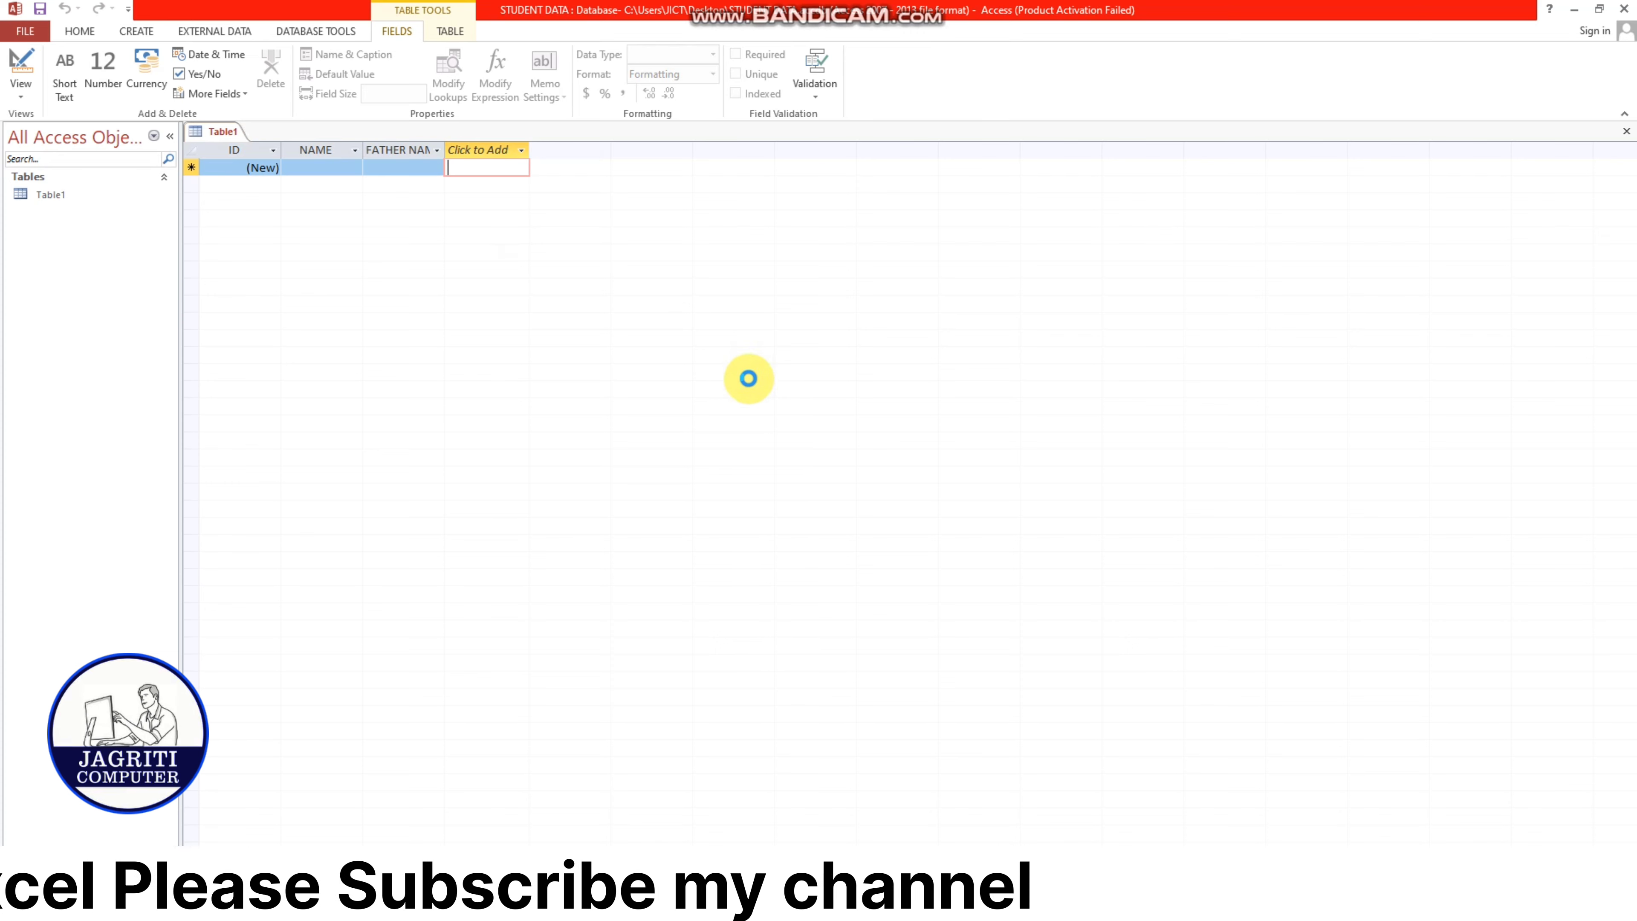
click(773, 324)
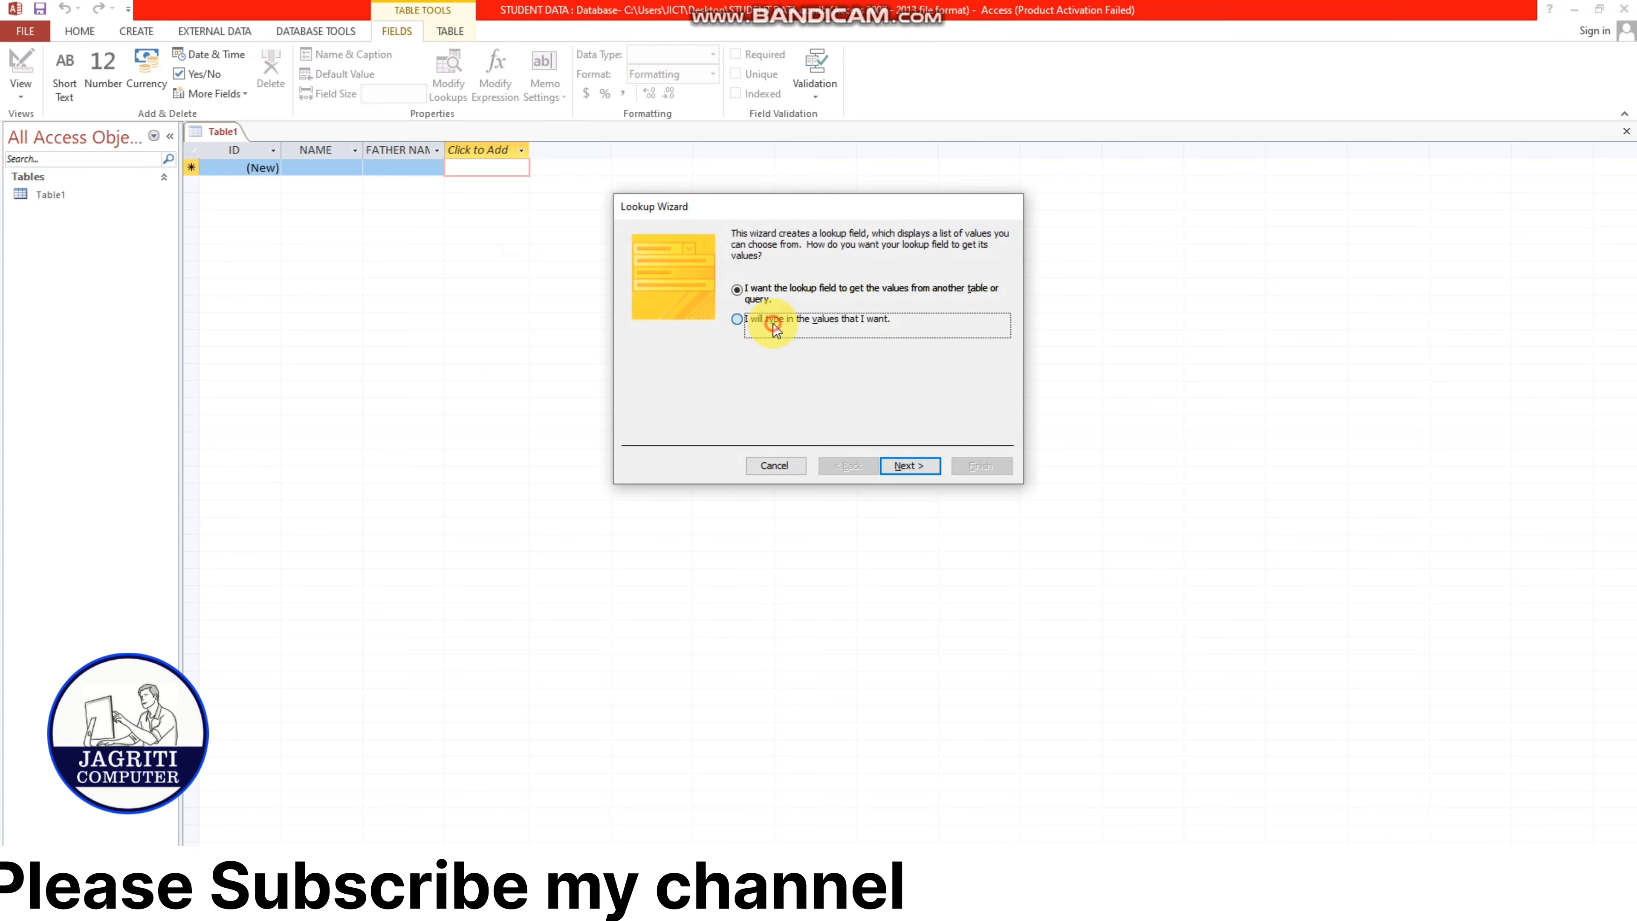
click(919, 463)
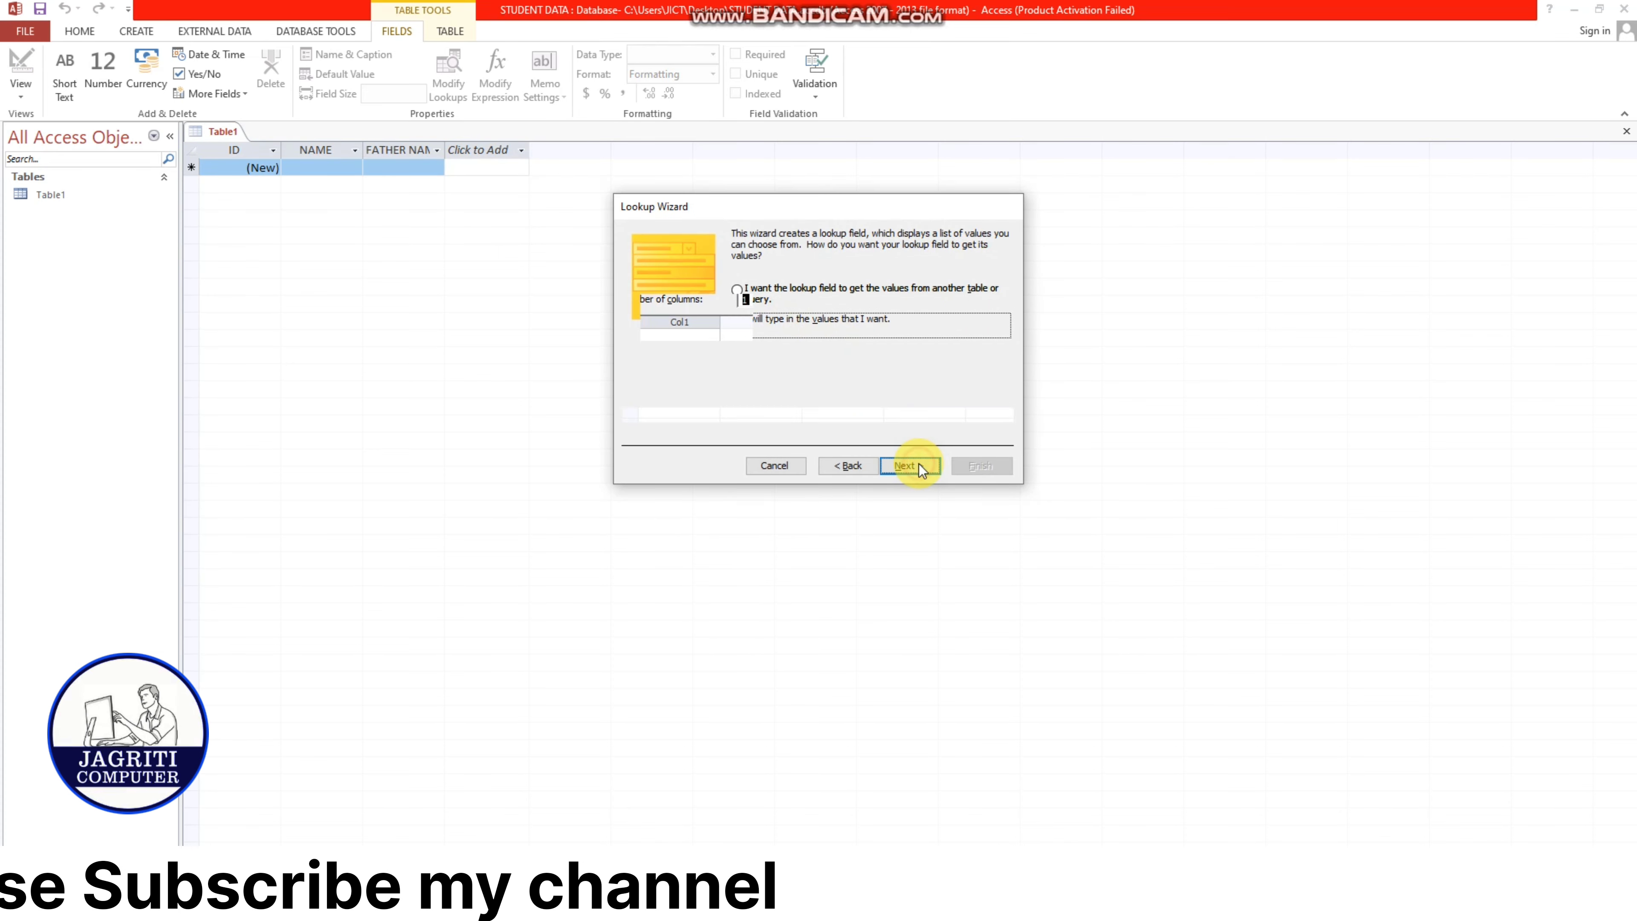
click(696, 334)
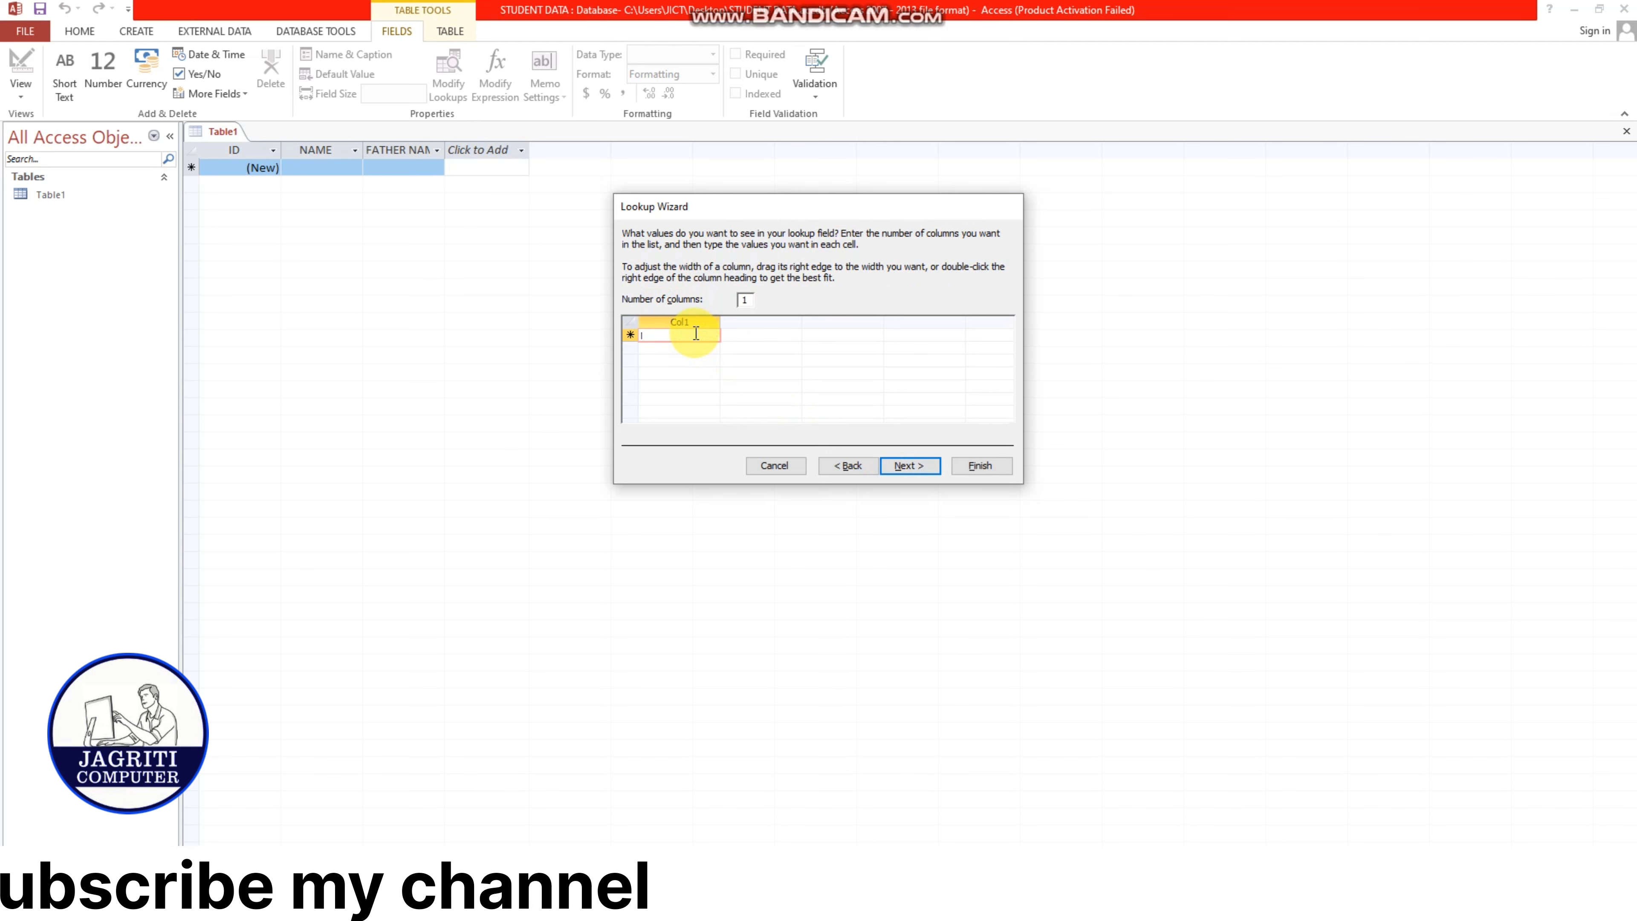
text(MALE)
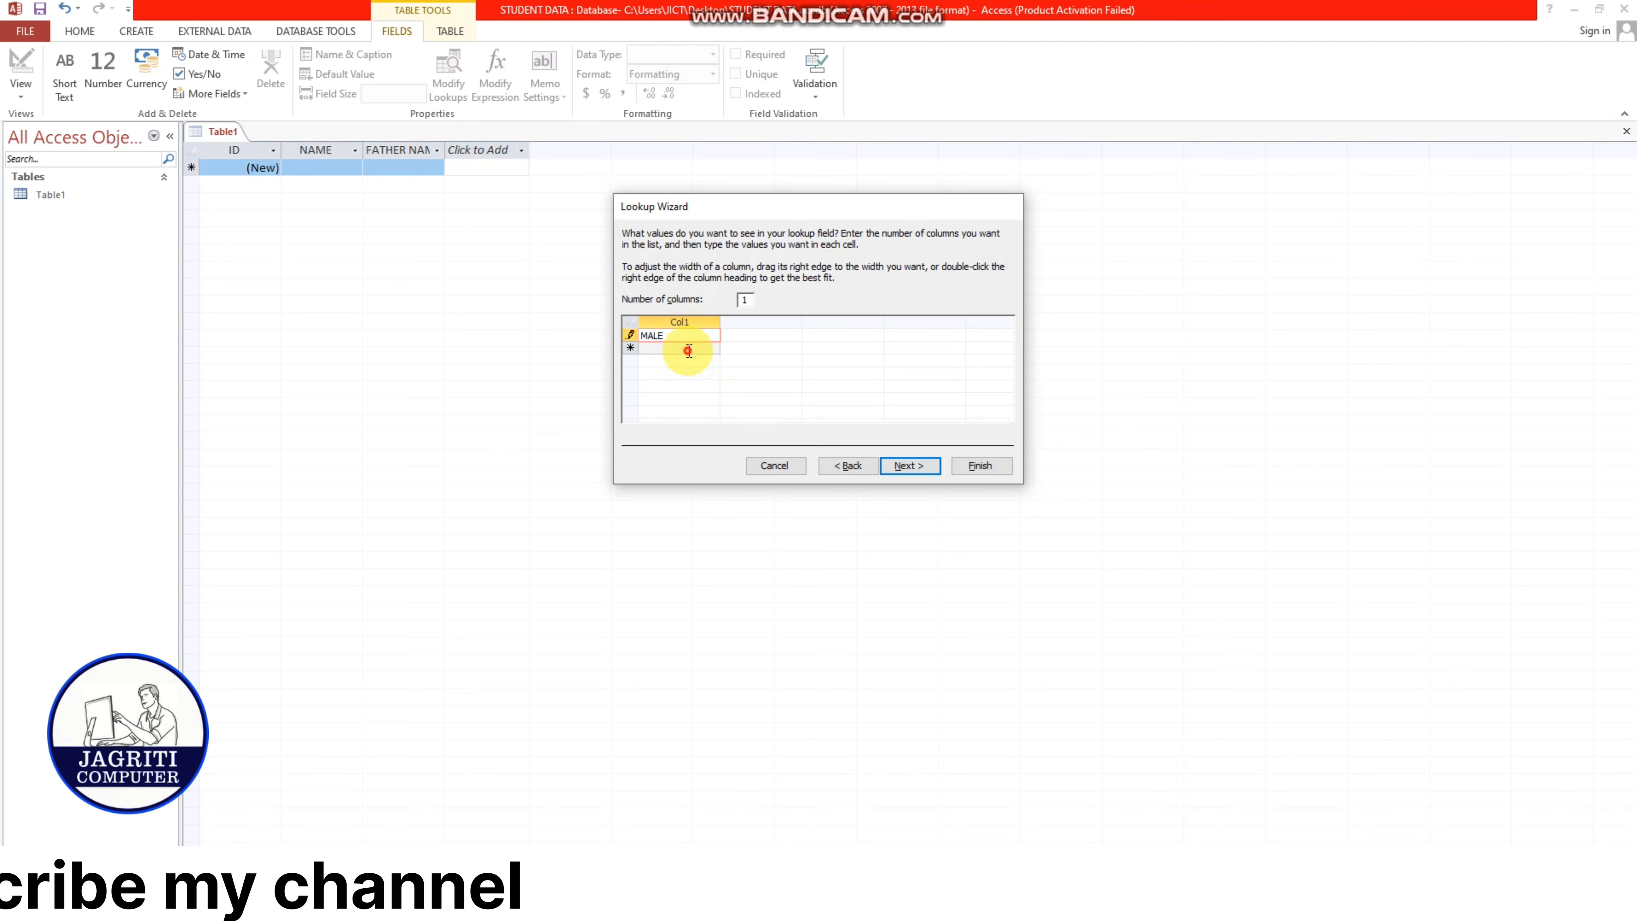
click(689, 349)
text(FEMAL)
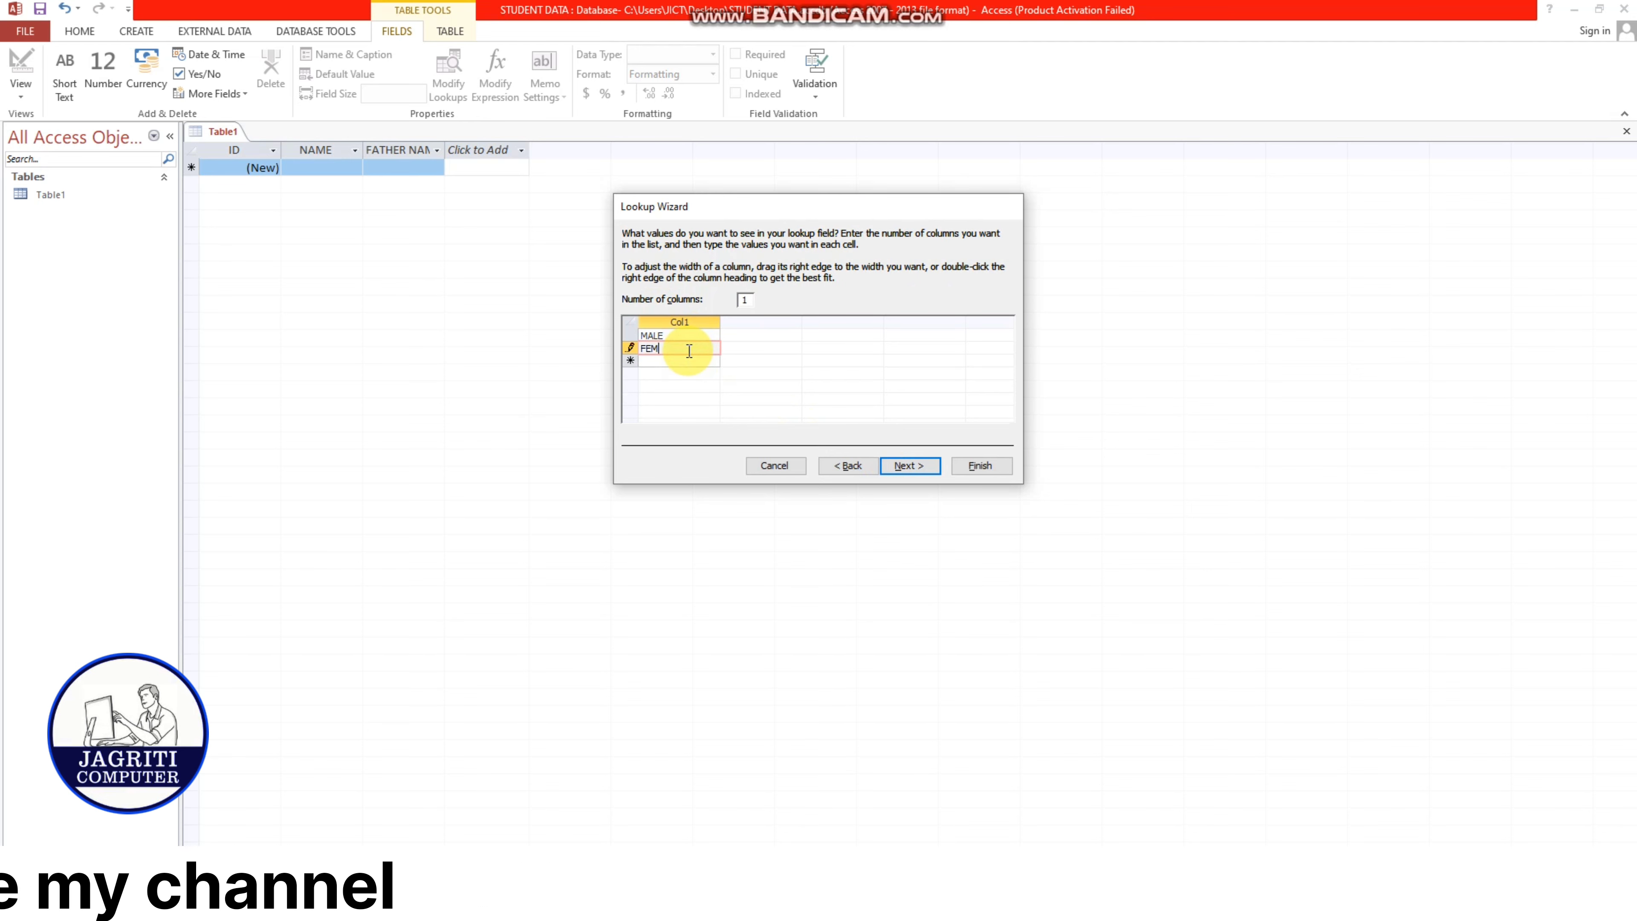
text(E)
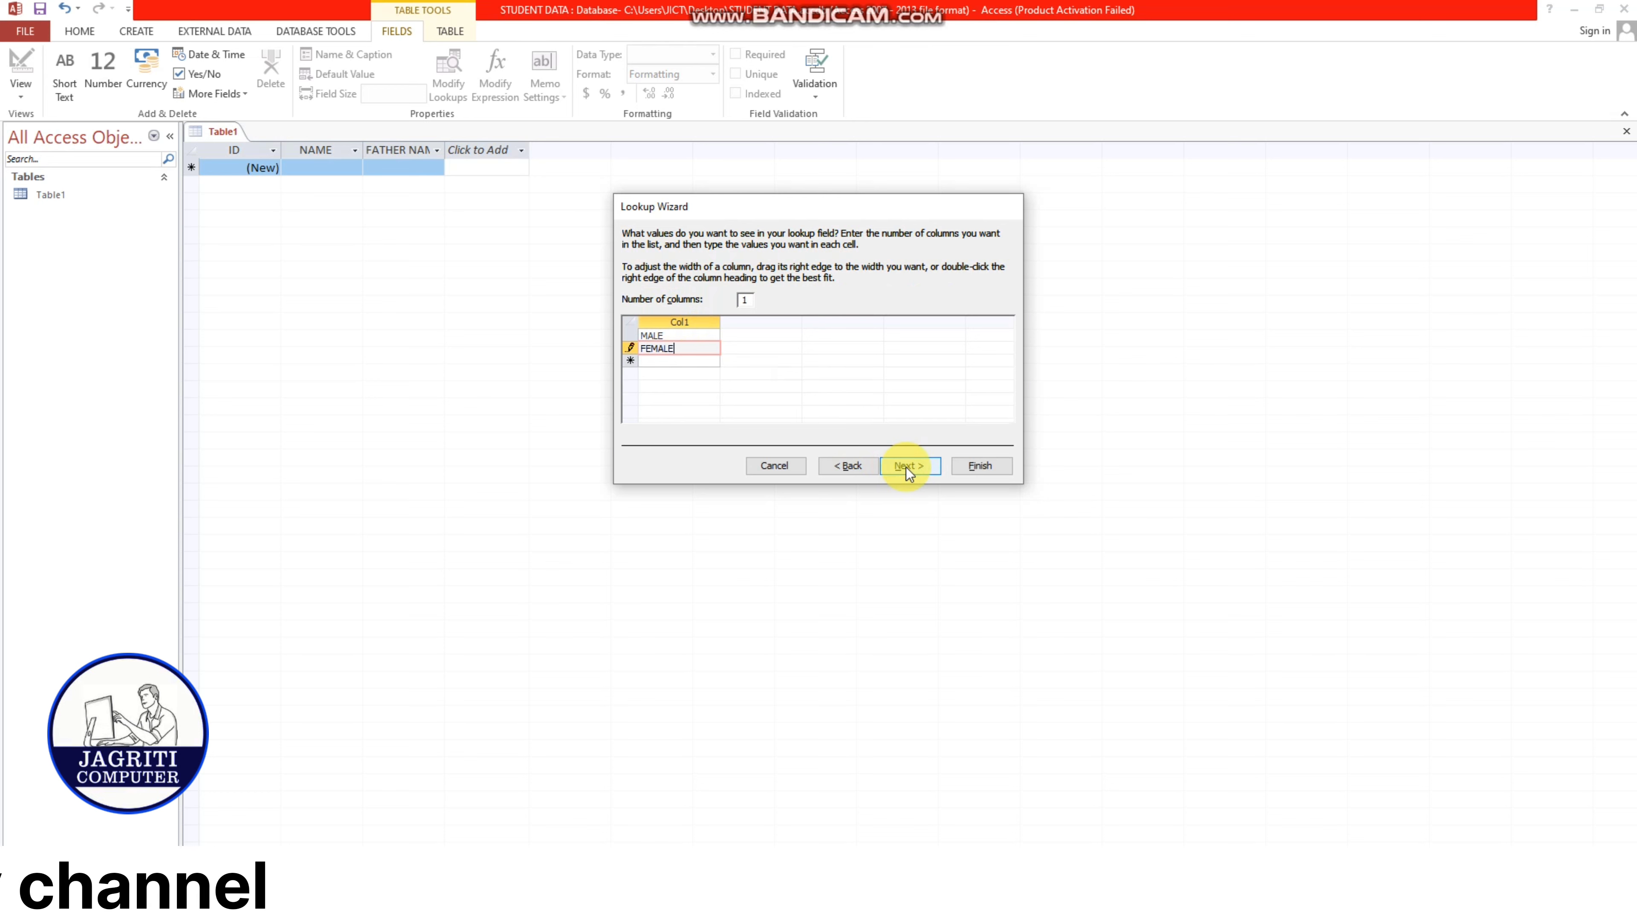
click(907, 466)
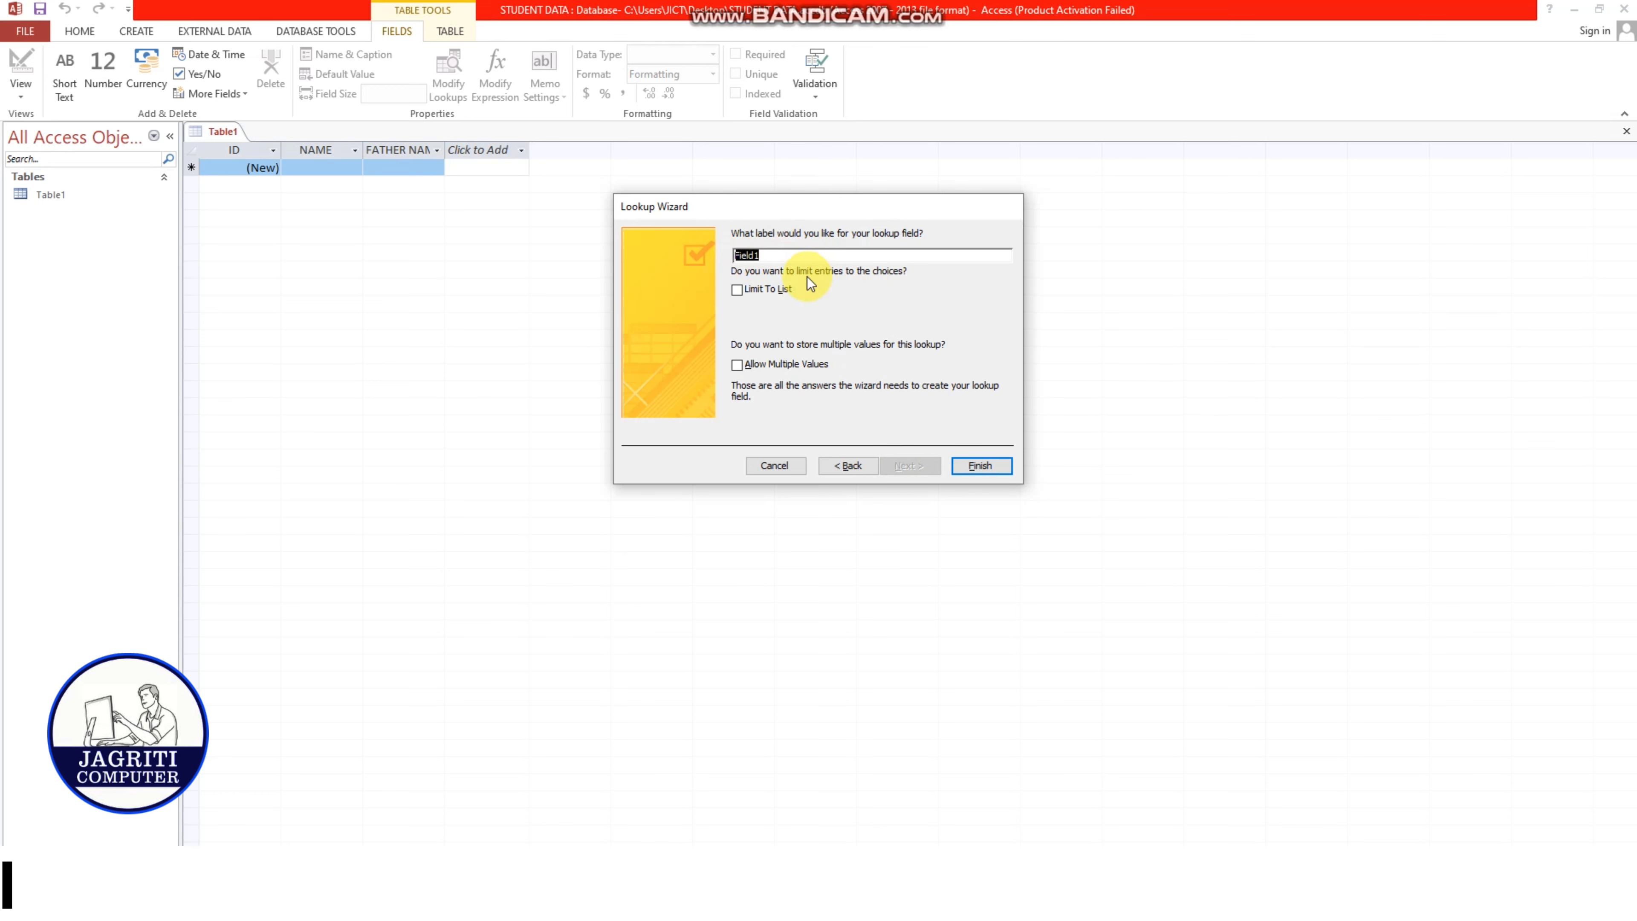
text(GENDER)
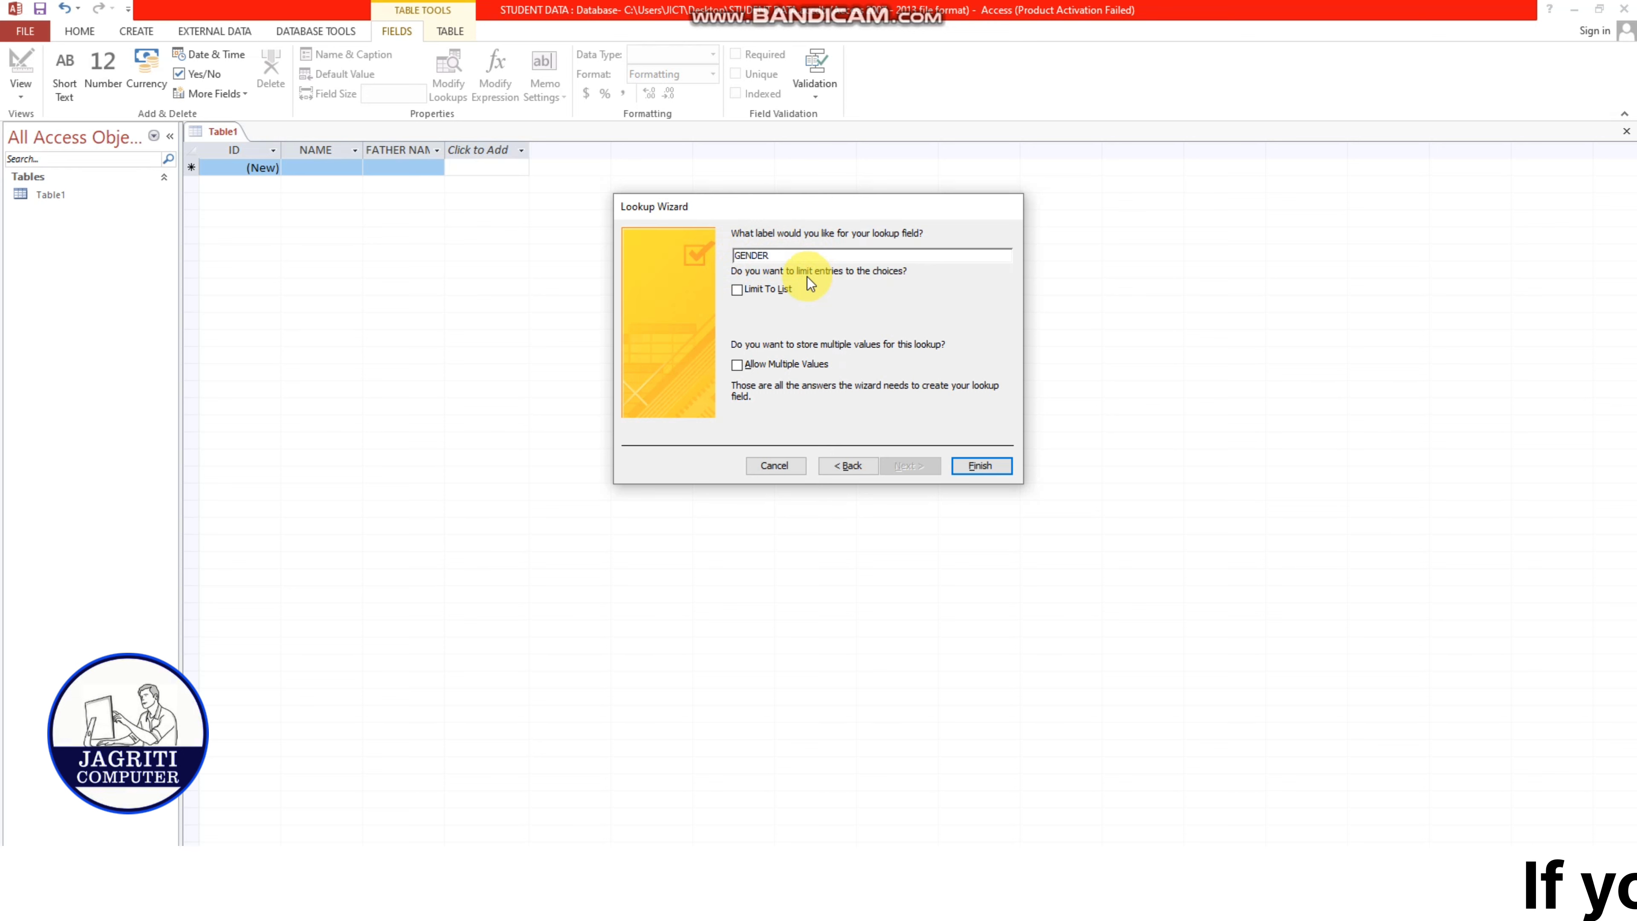
click(981, 465)
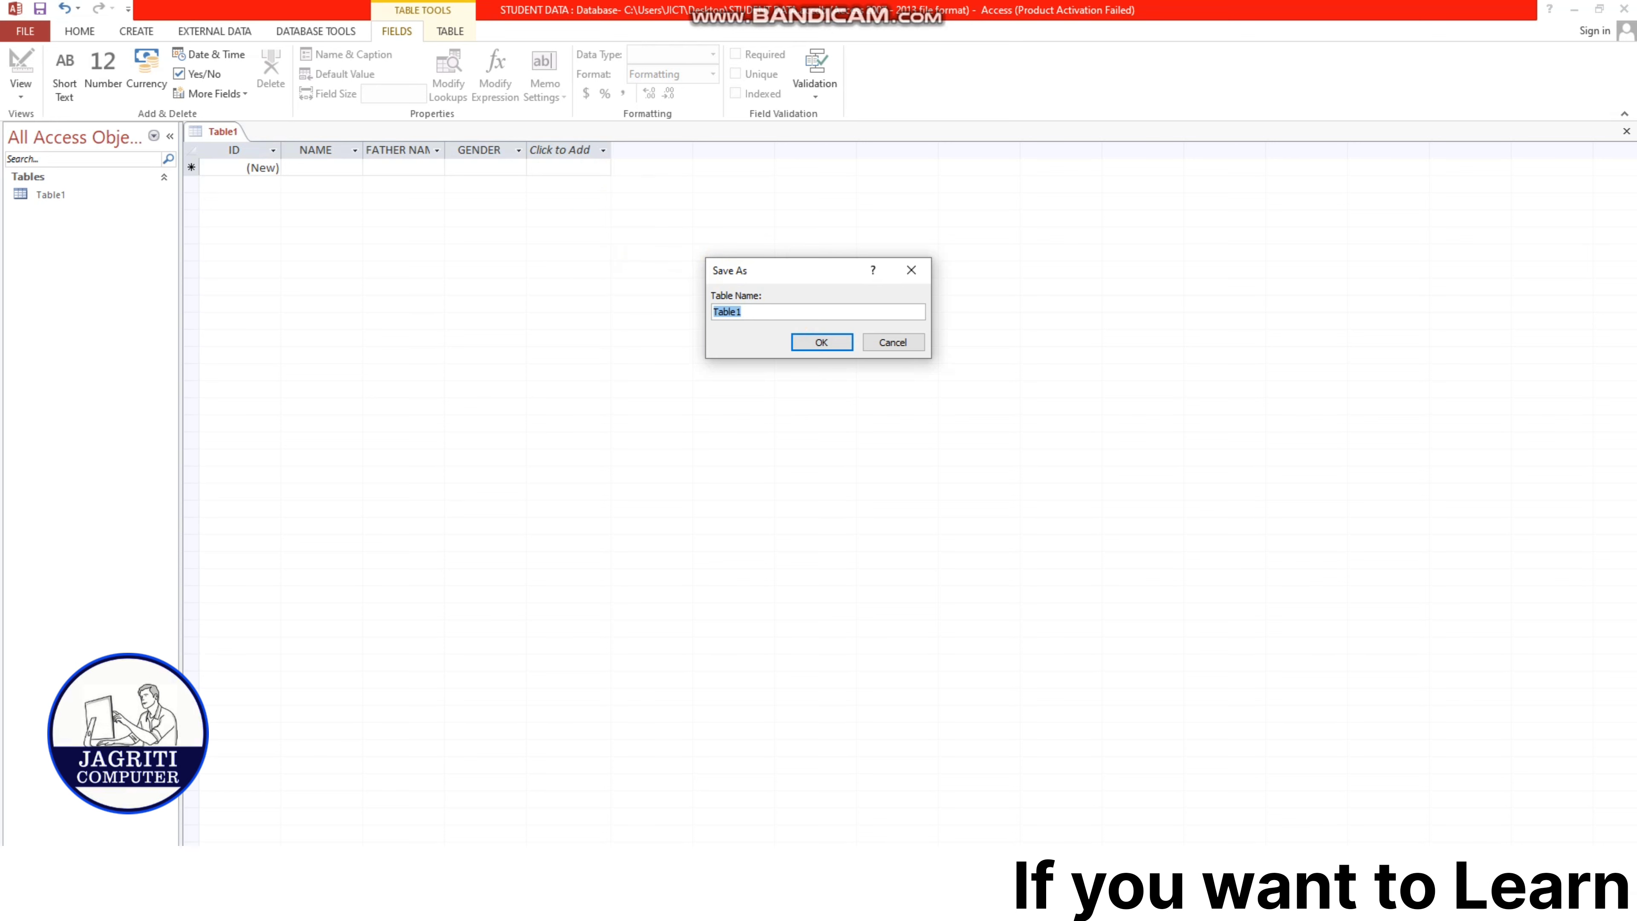
Step: Save Table1 under the name INSTITUTE DATA
text(INSTITUTE )
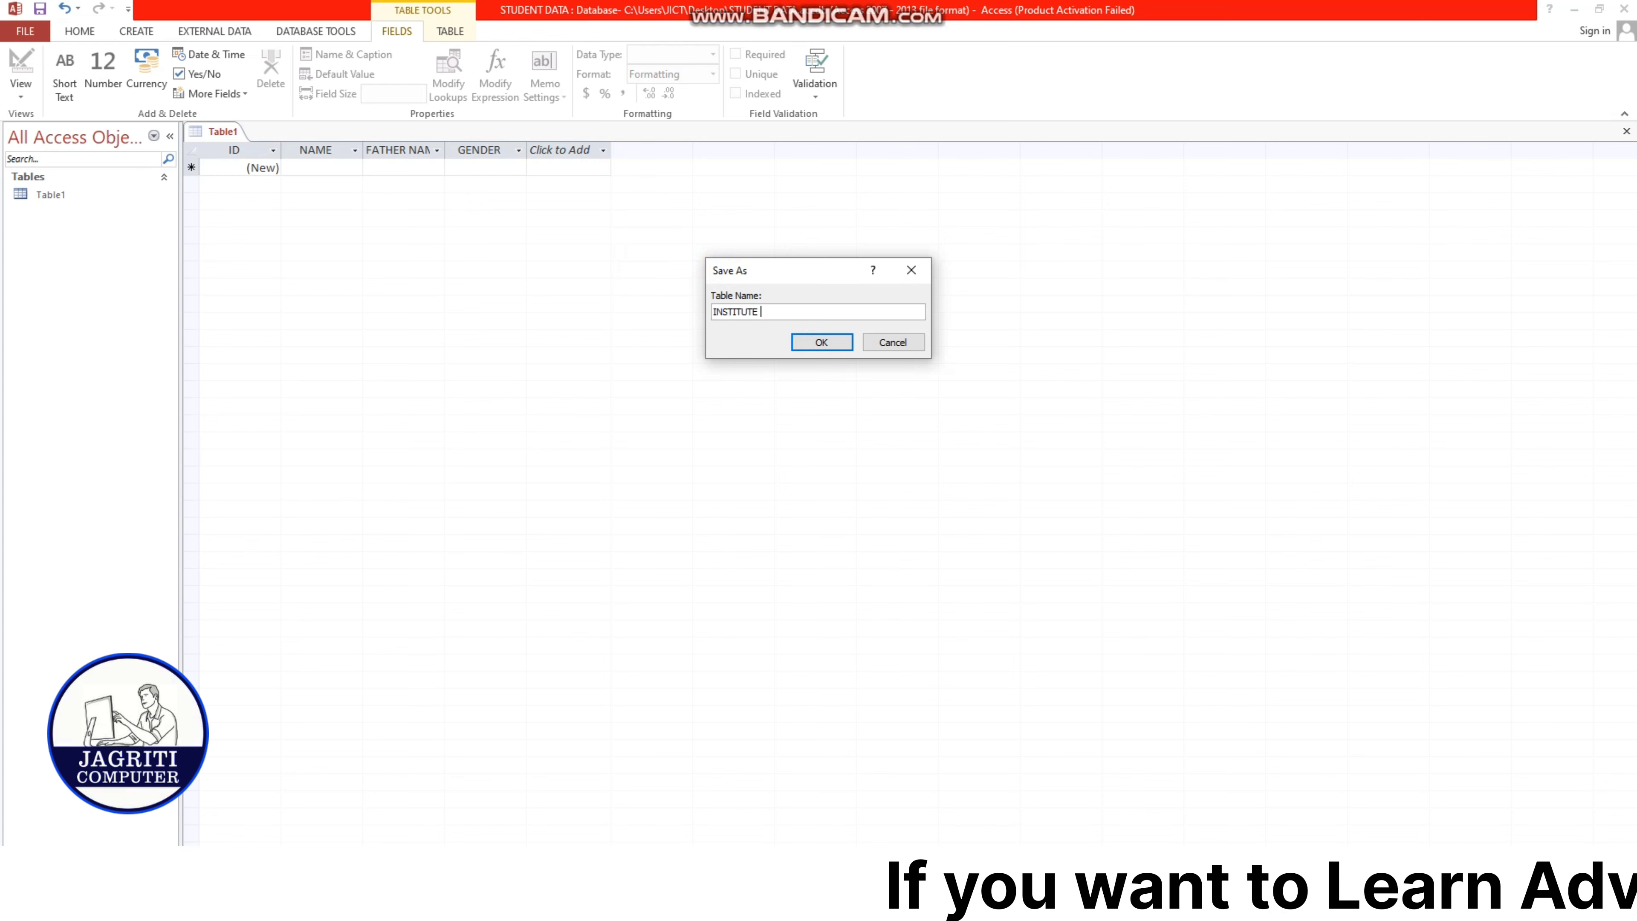
text(DATA)
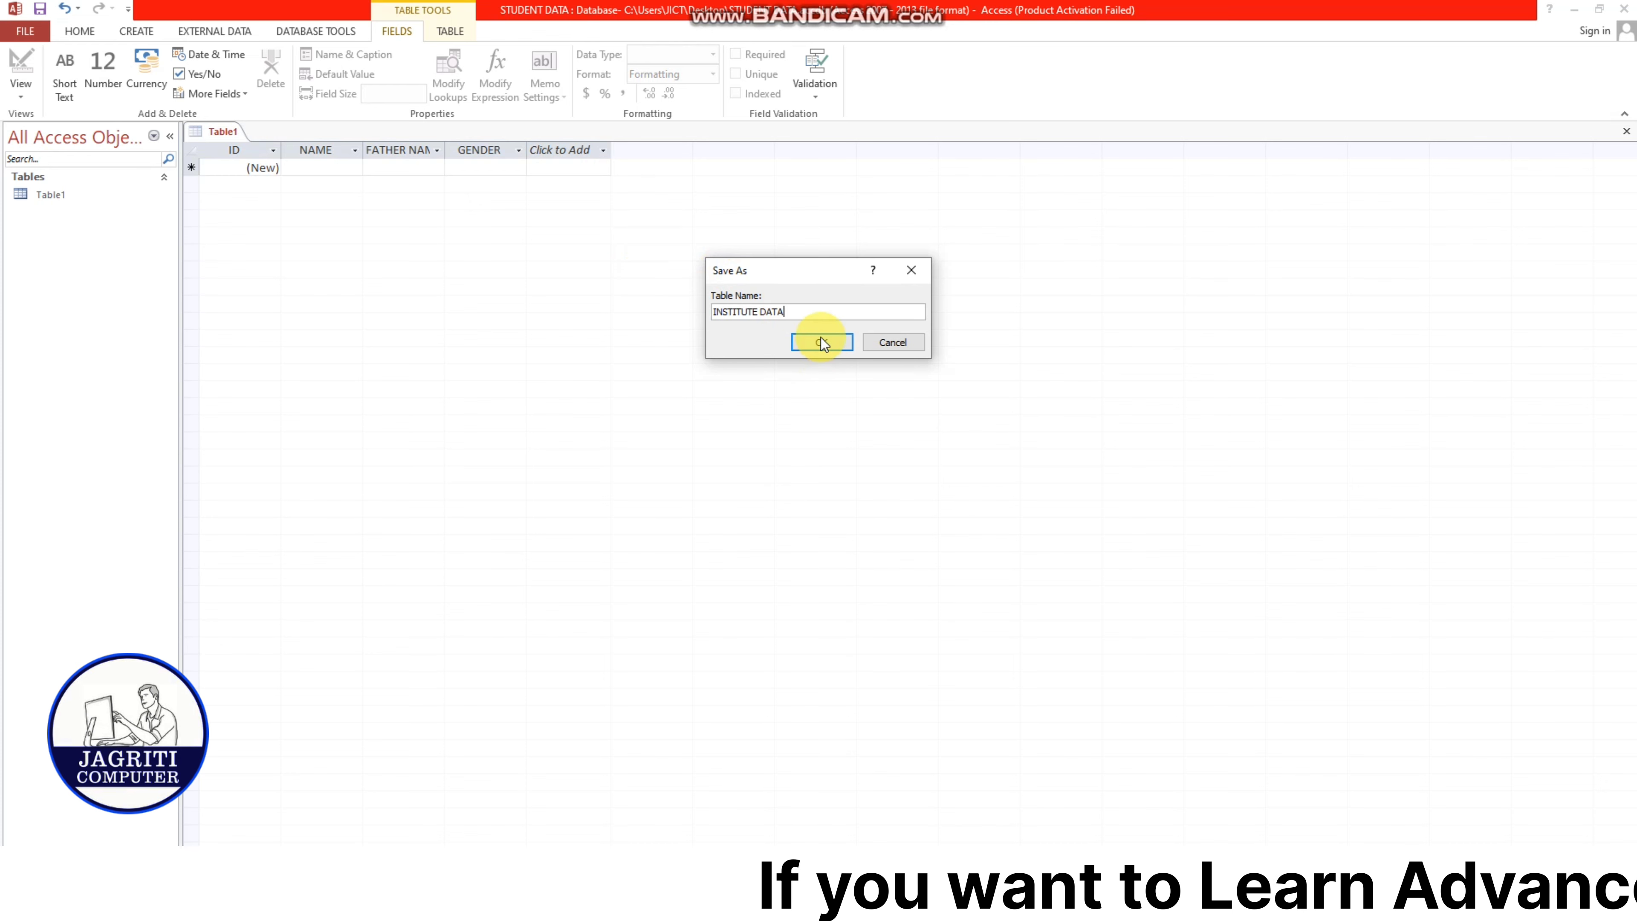
click(824, 343)
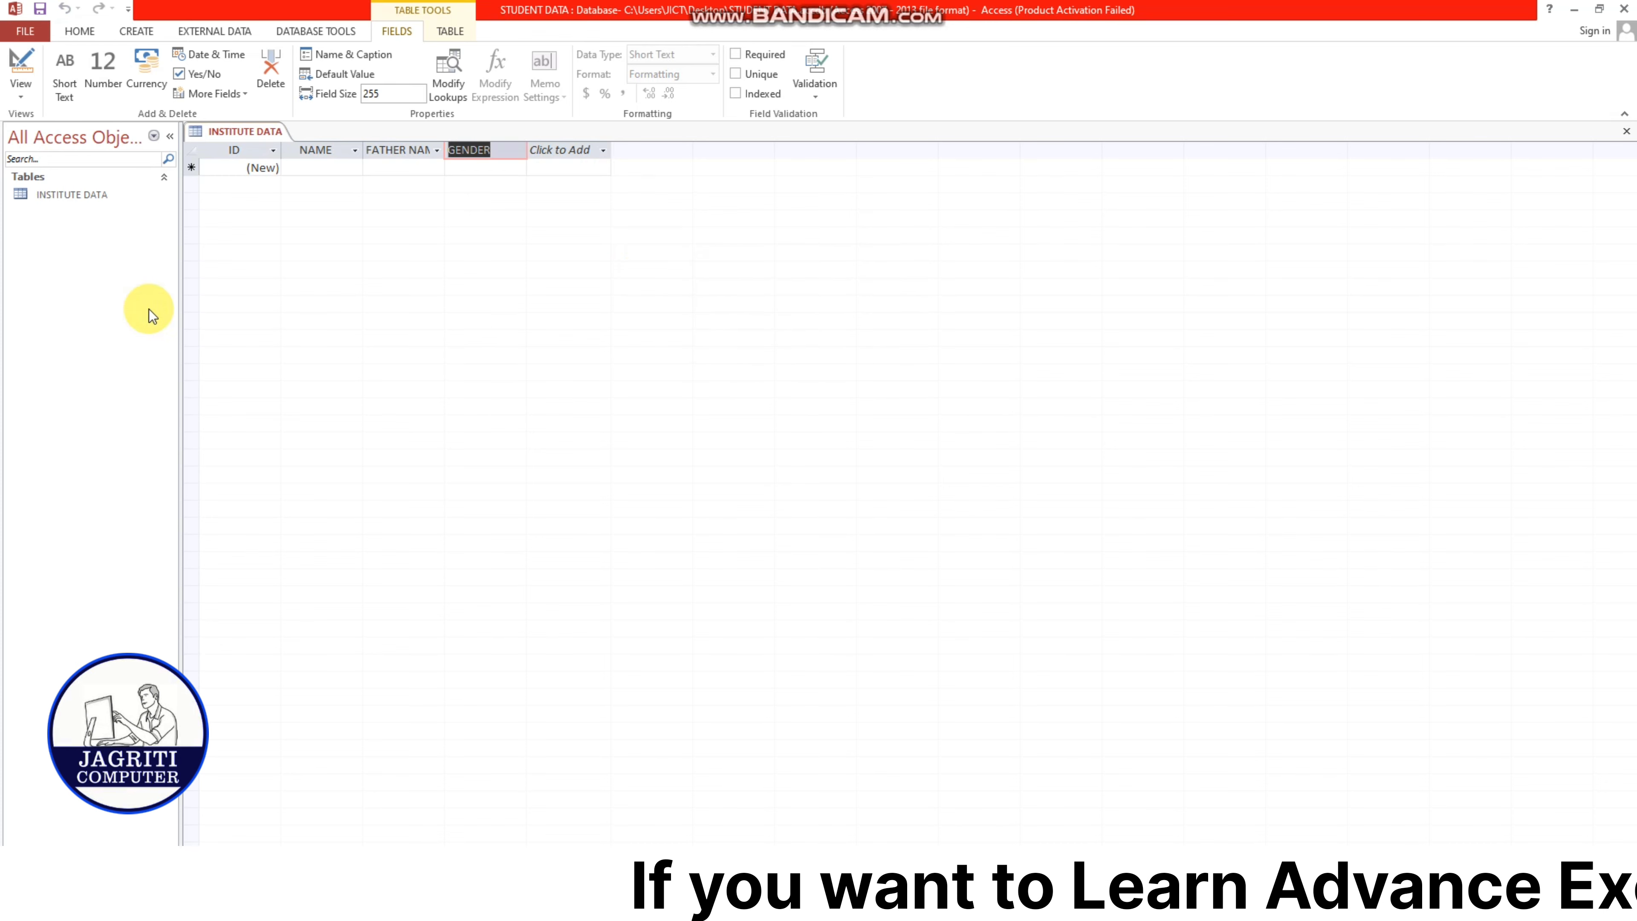
Step: Add a Date & Time field DOB and a Long Text field ADDRESS
click(578, 154)
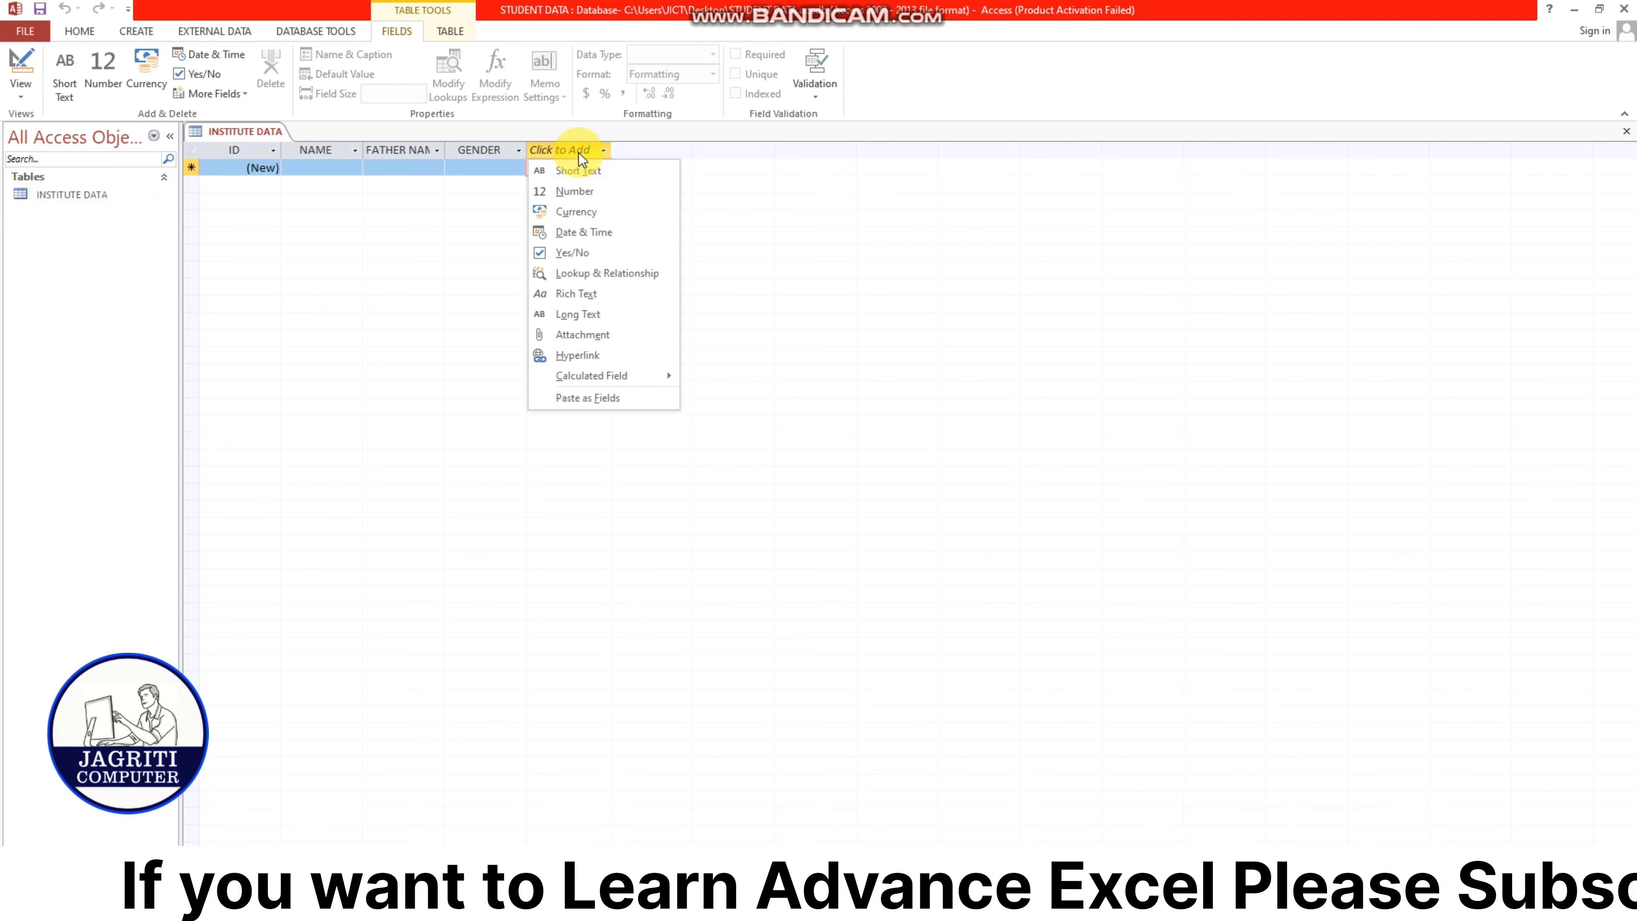
click(593, 234)
text(DO)
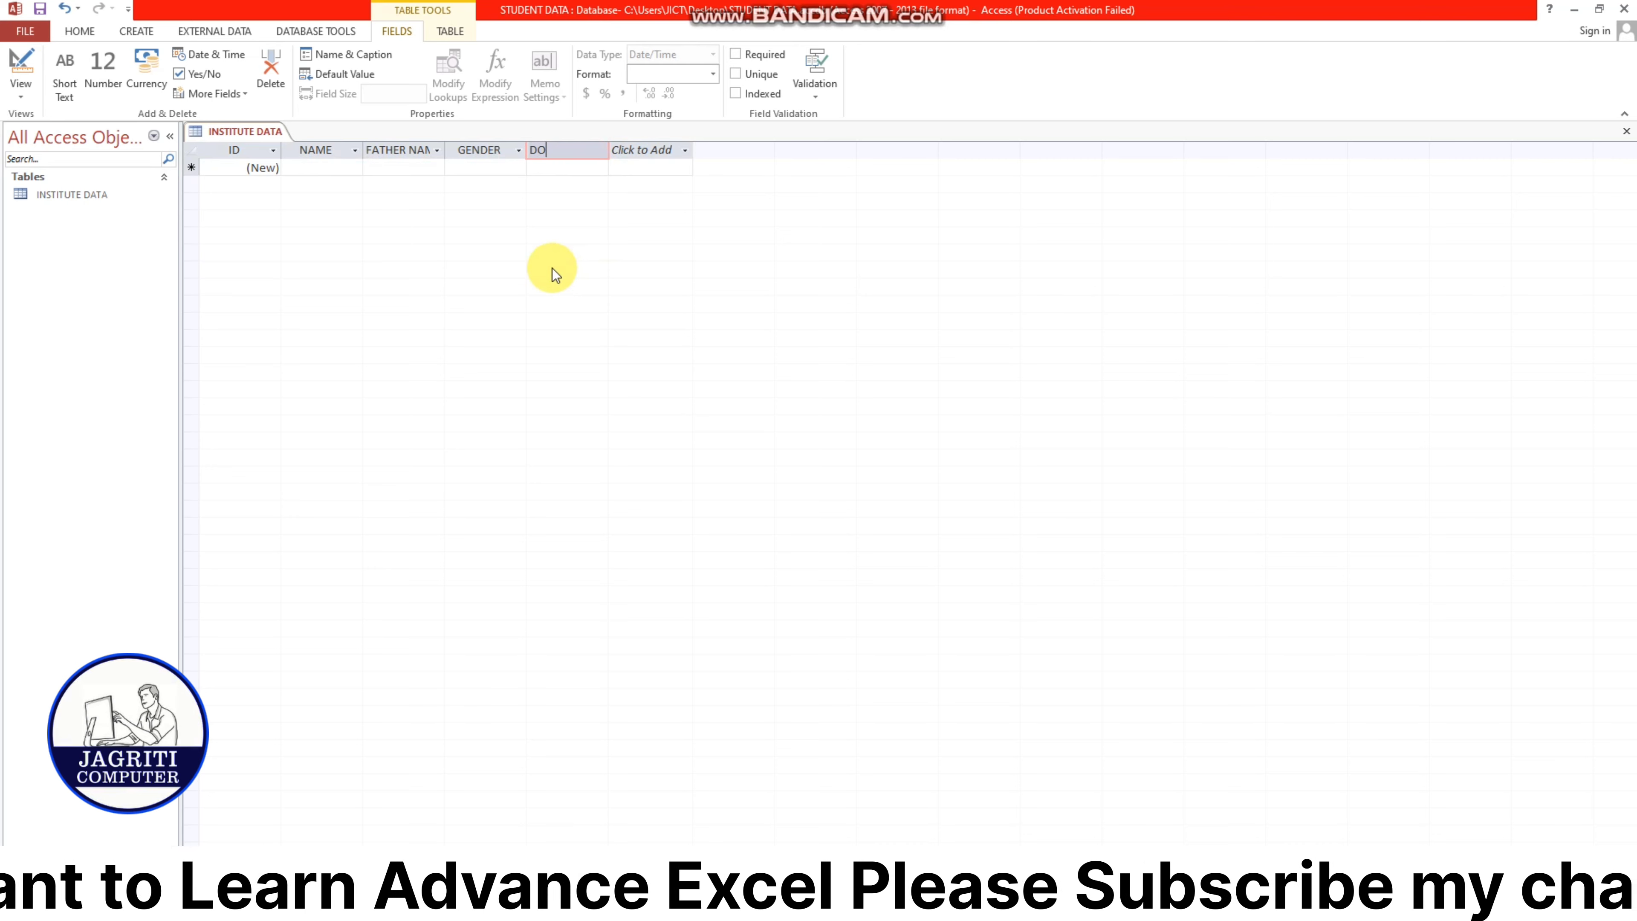
text(B)
key(Return)
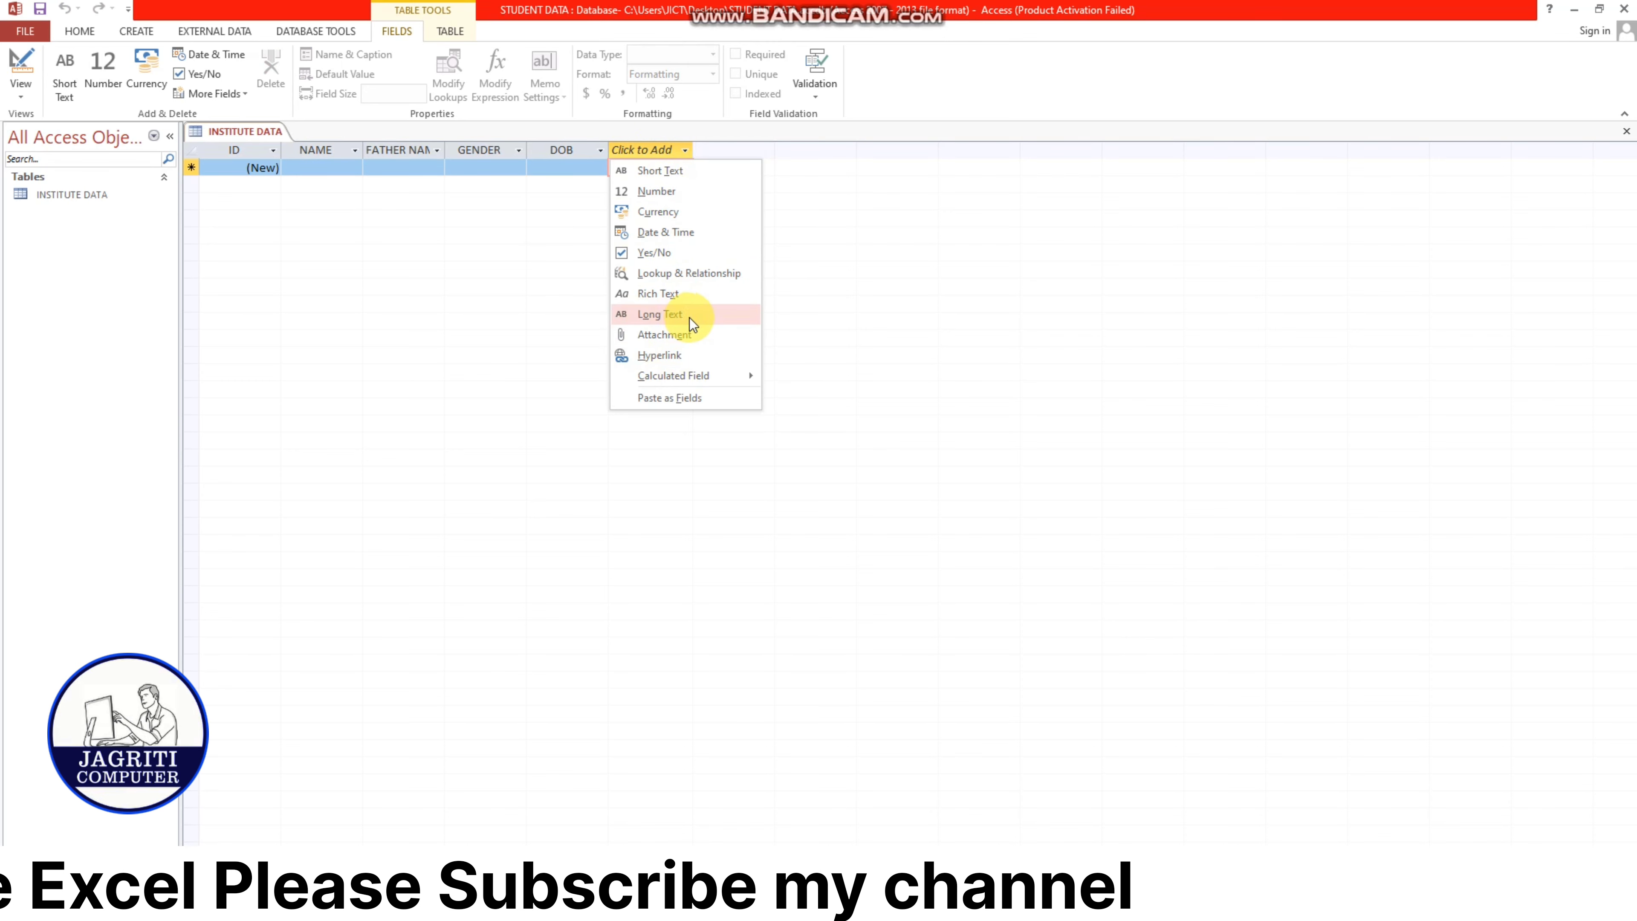
click(689, 317)
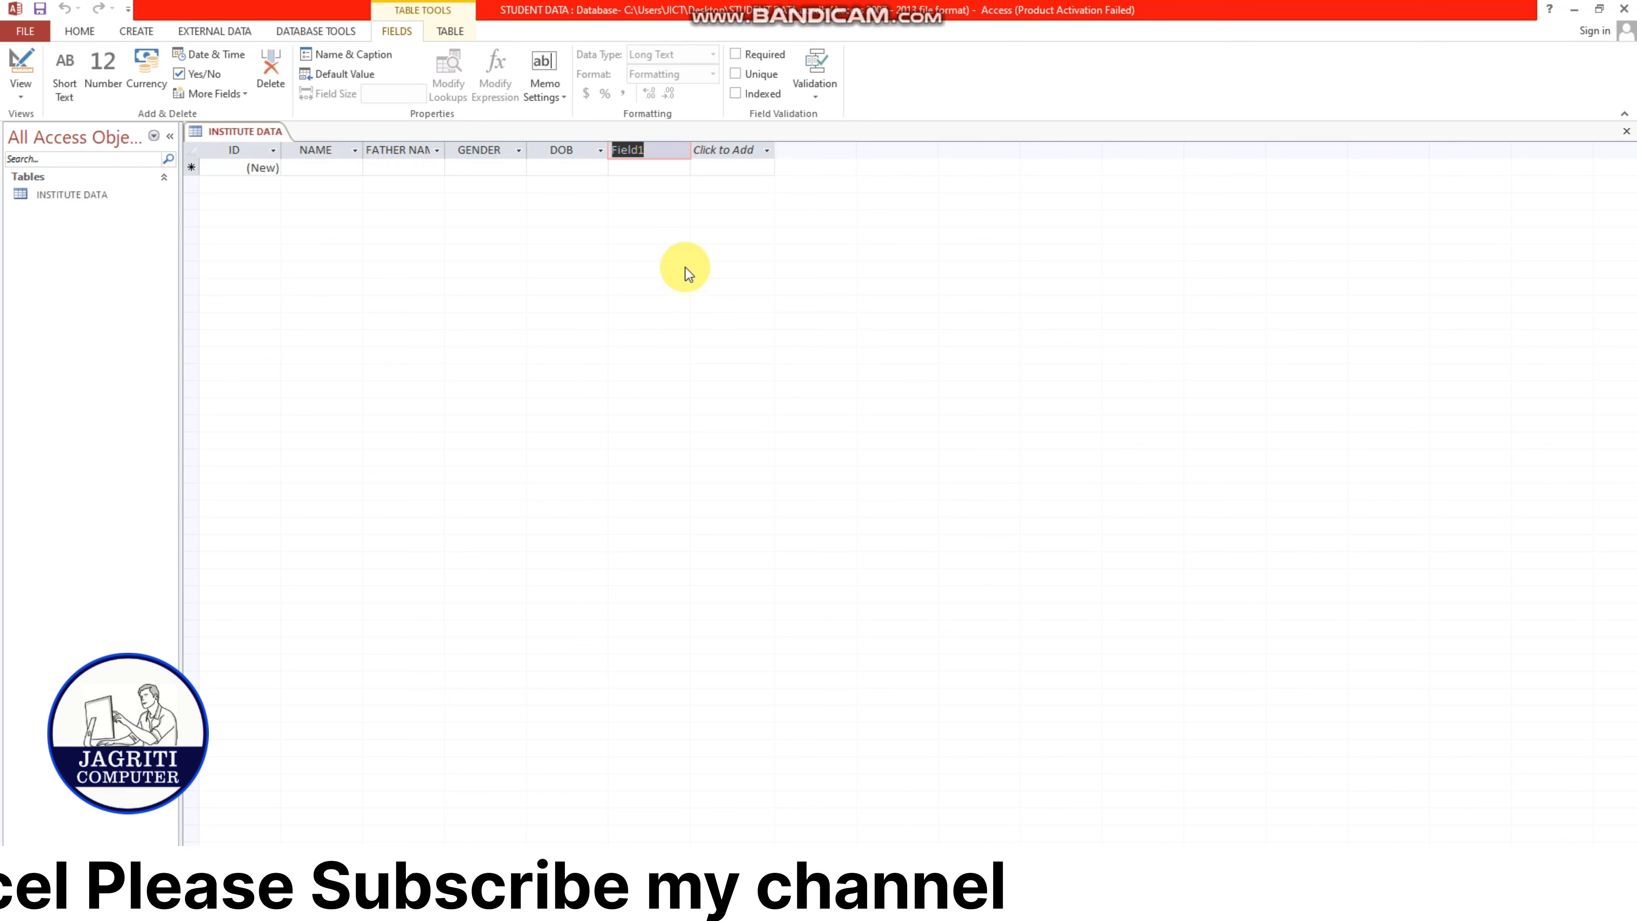
text(ADDRESS)
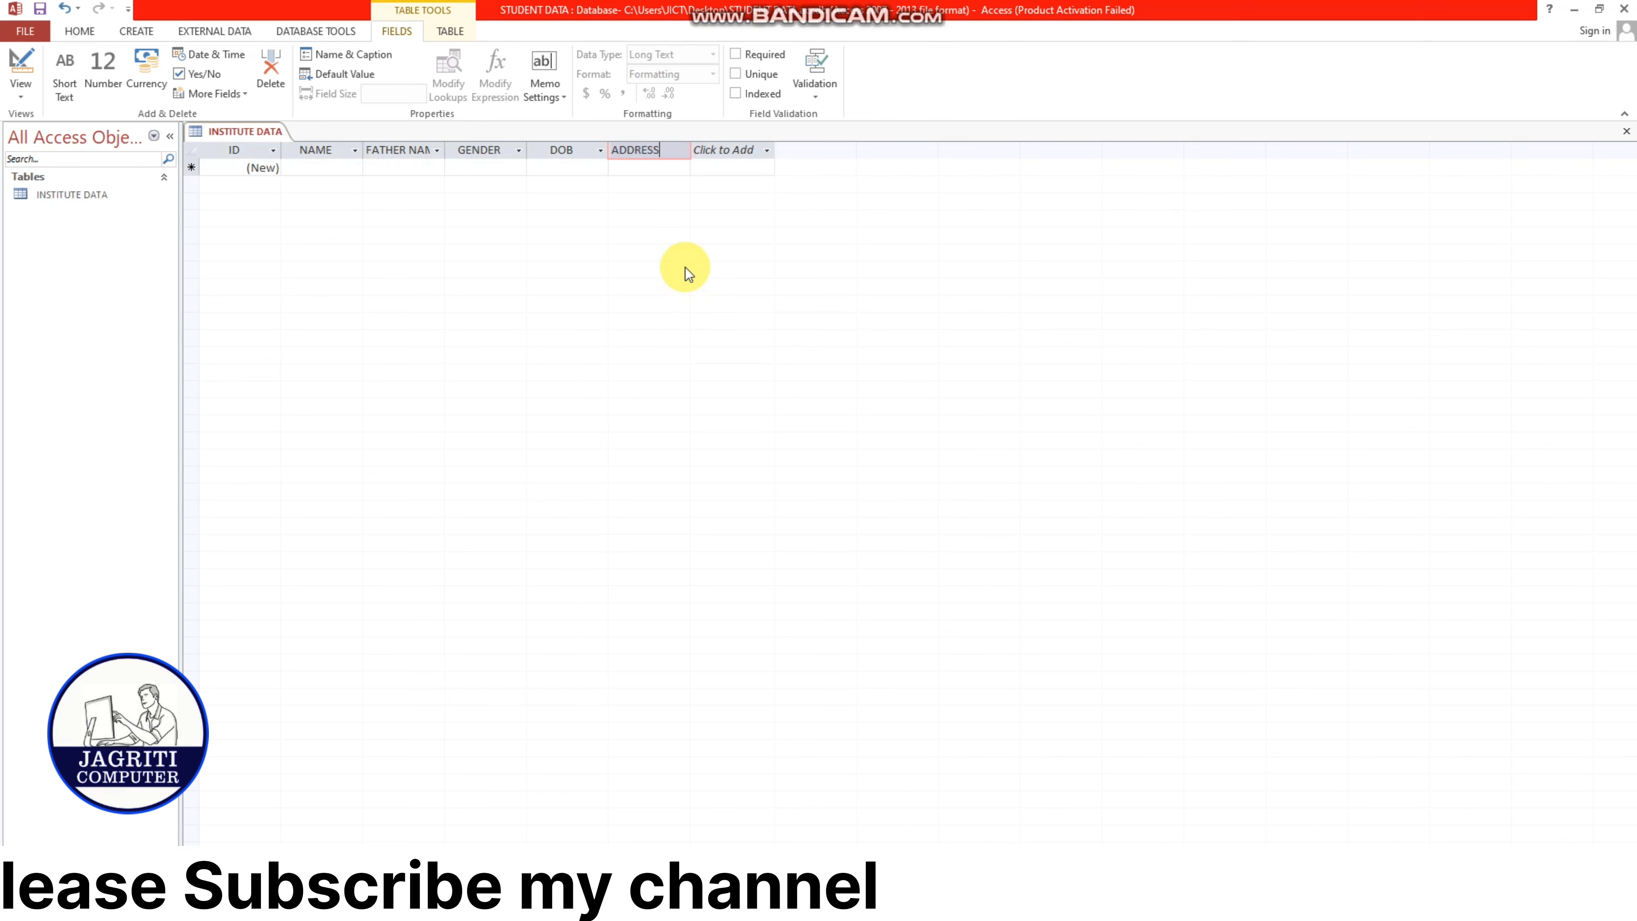
key(Return)
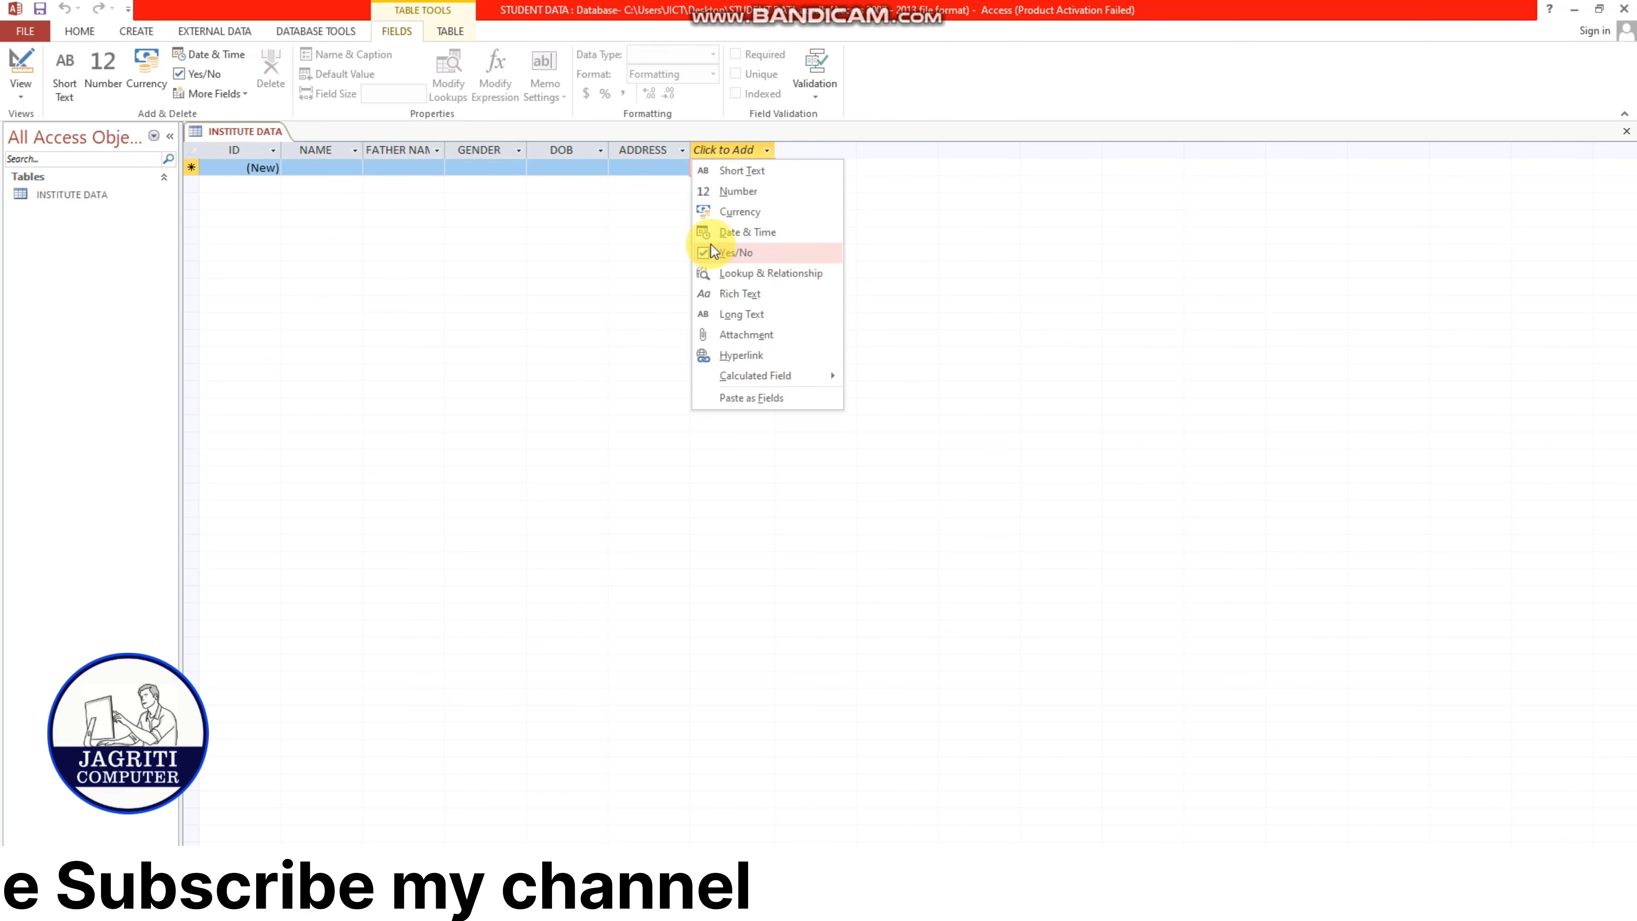
Step: Add Short Text fields EMAIL and PHONE NO, then close the INSTITUTE DATA table
click(738, 174)
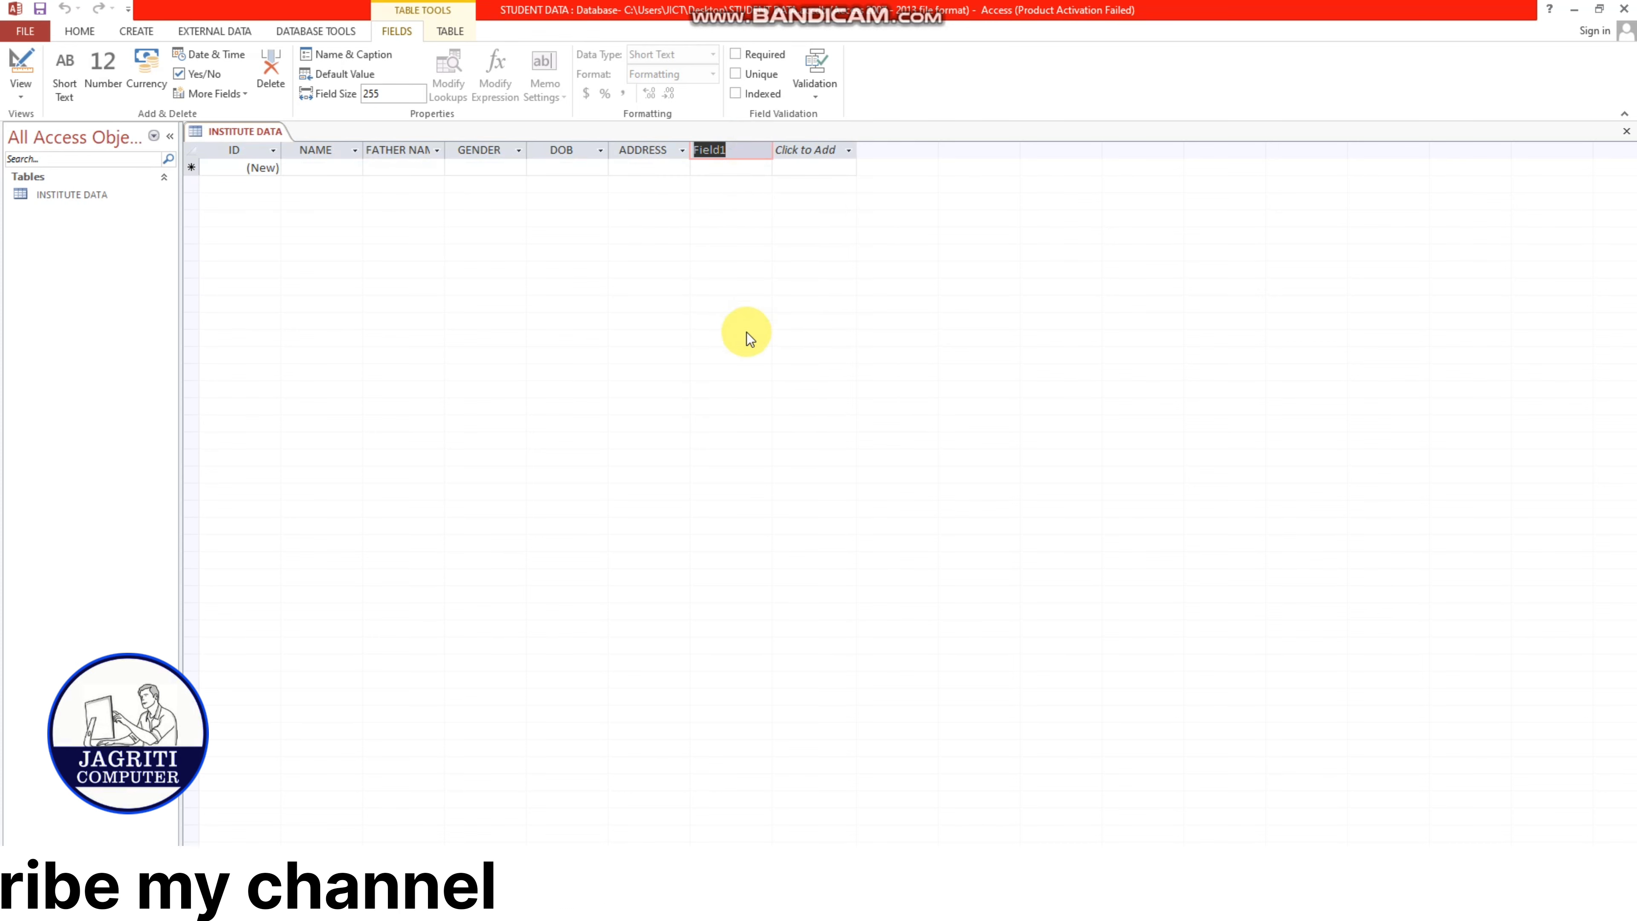
text(EMAIL)
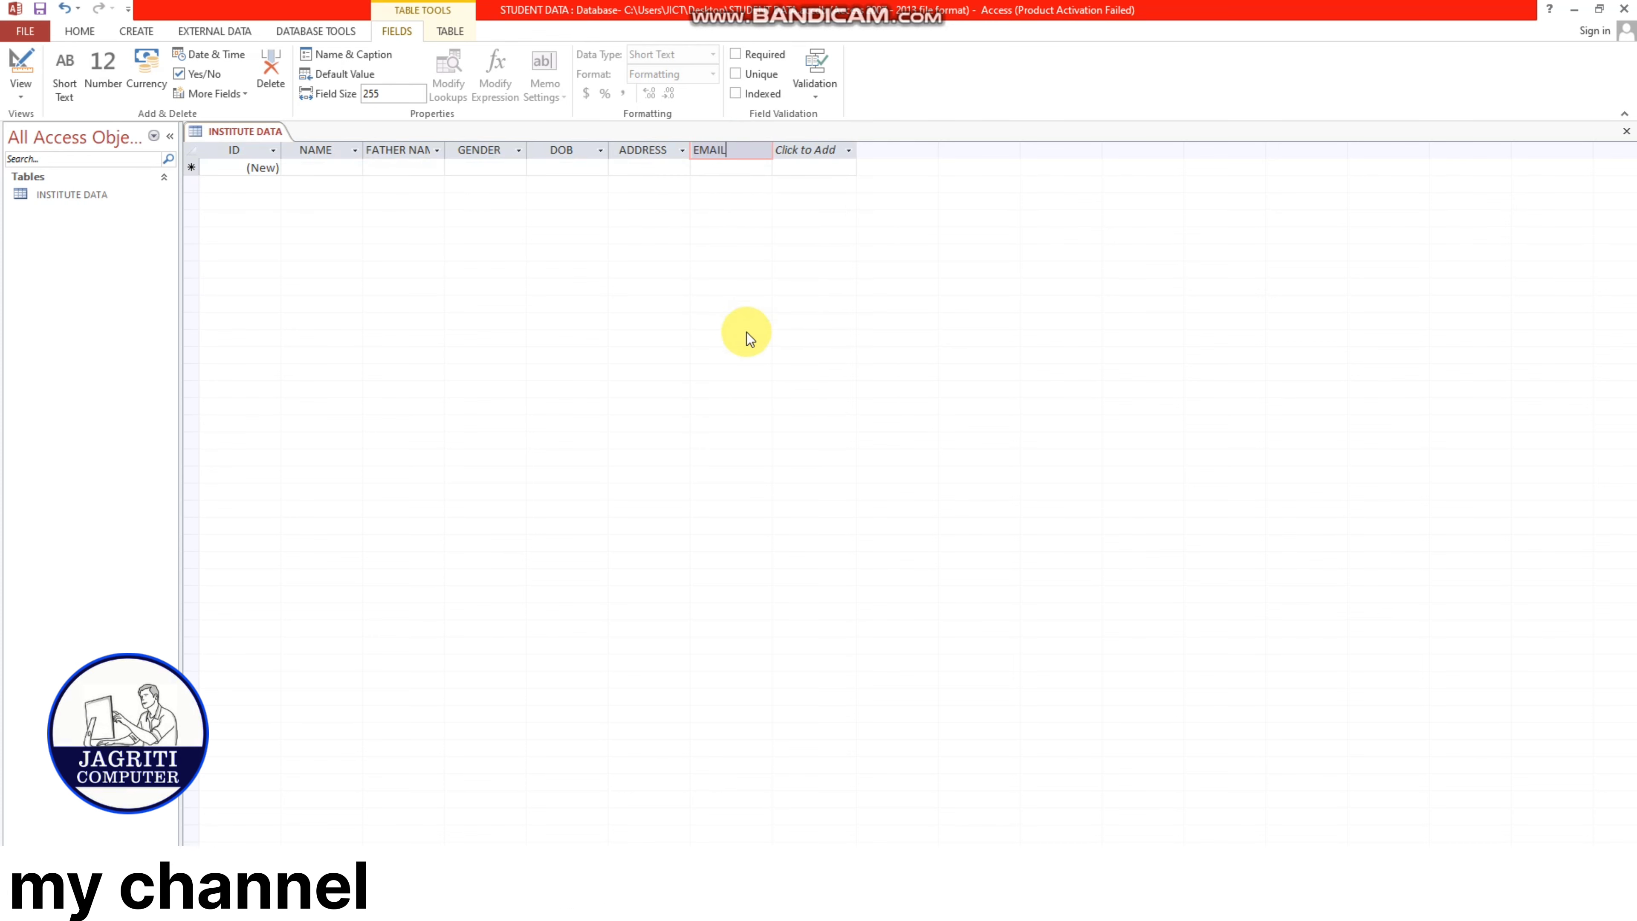
key(Return)
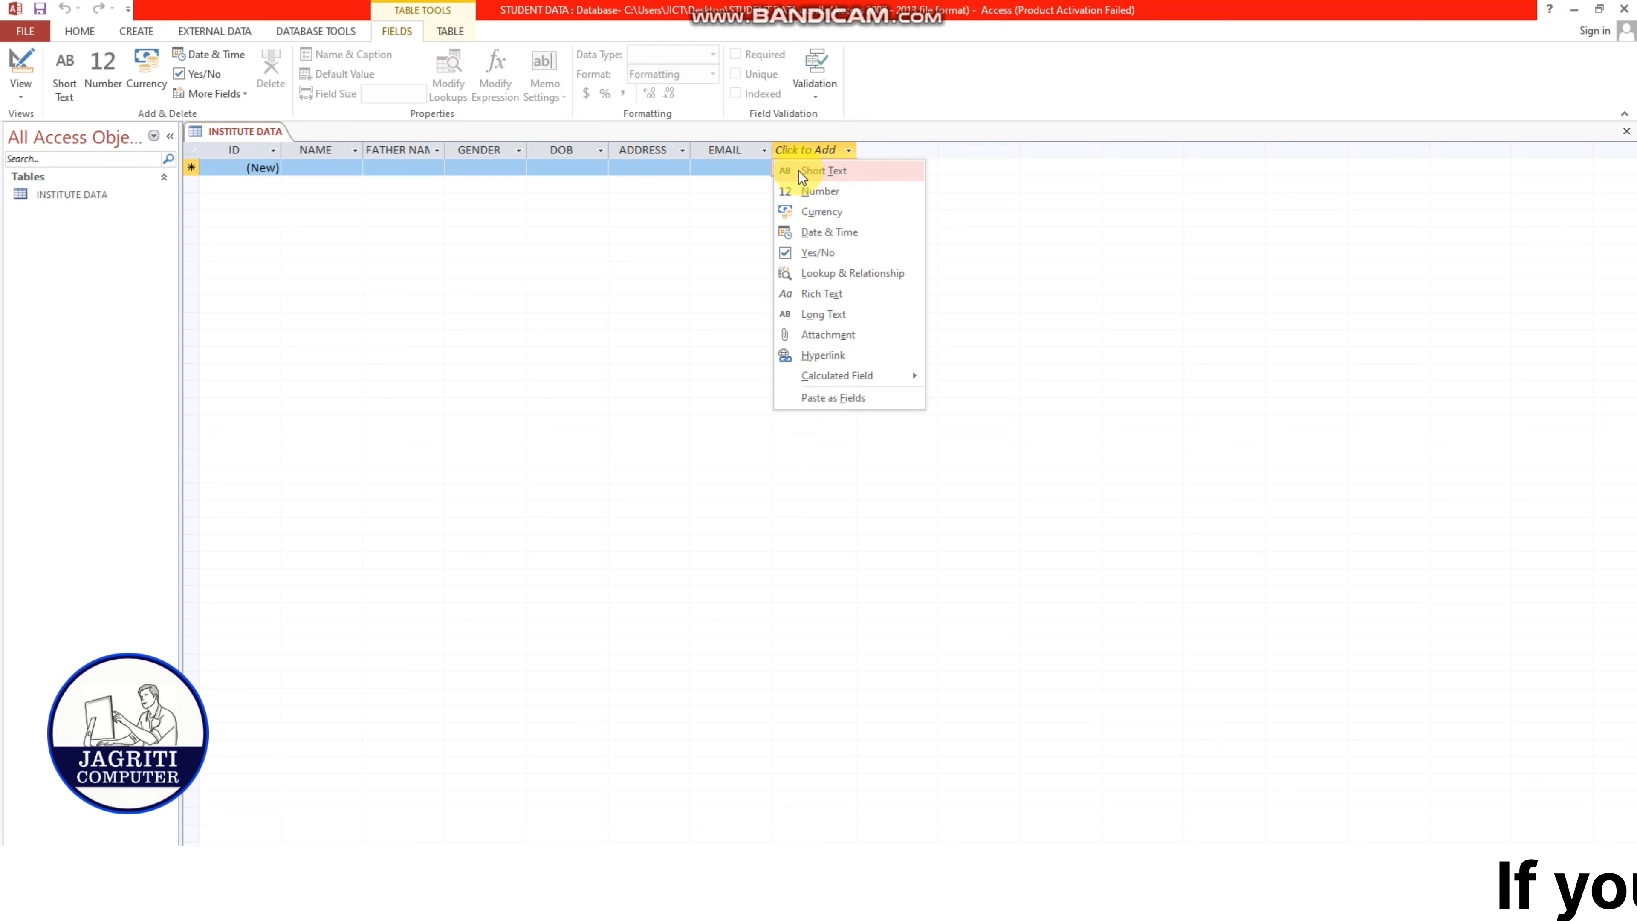
click(847, 171)
text(PHONE)
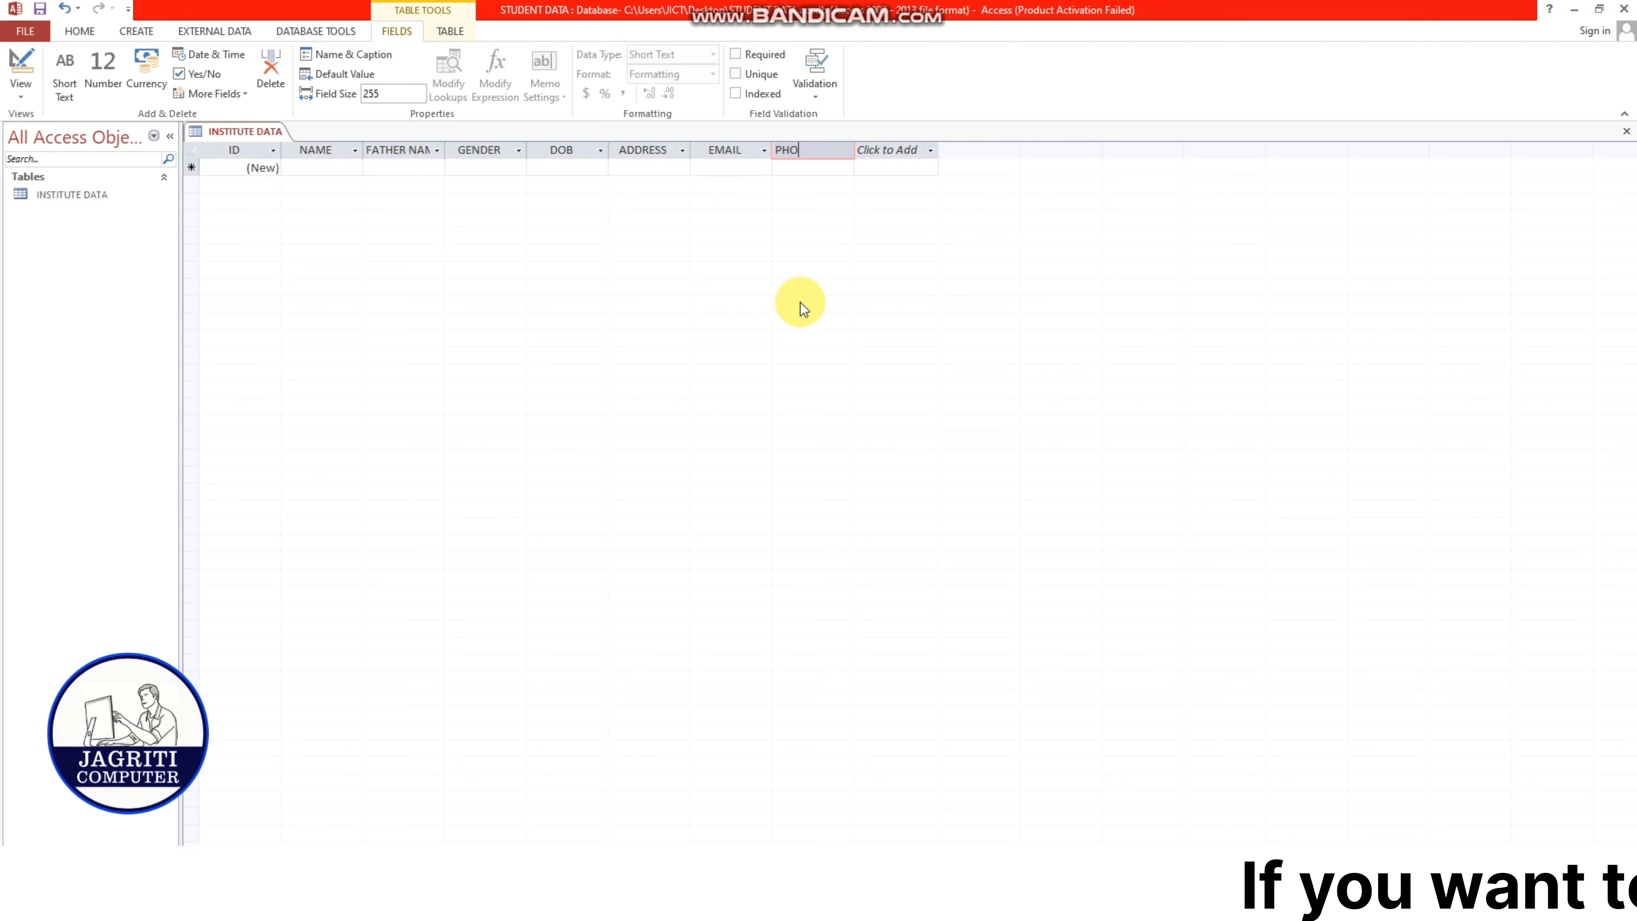
text( NO)
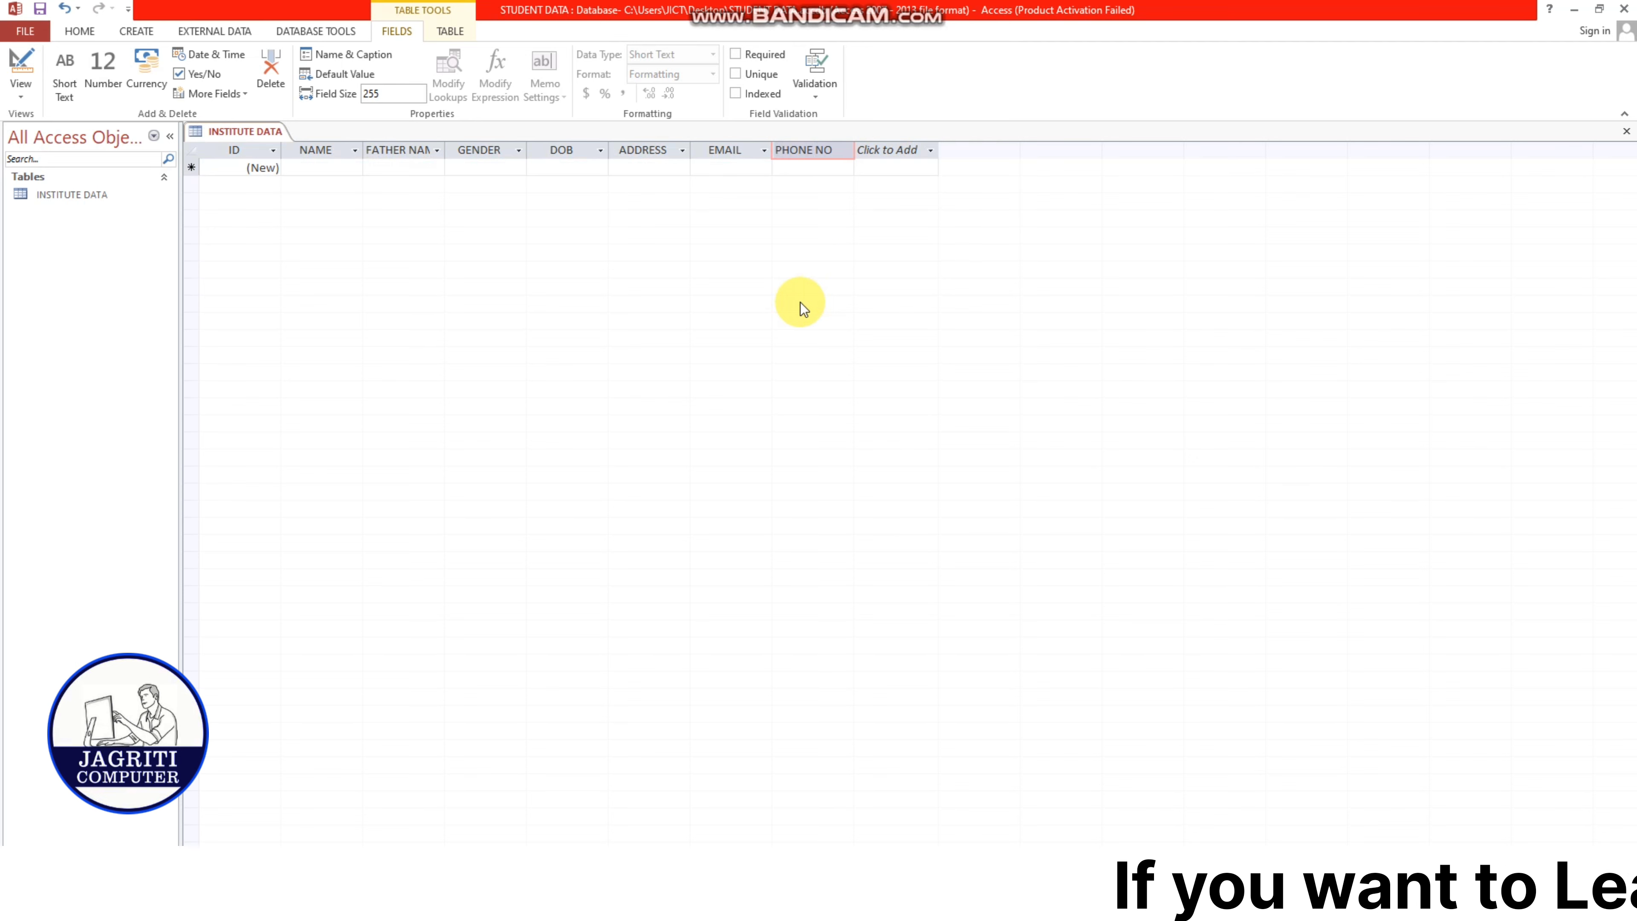
key(Return)
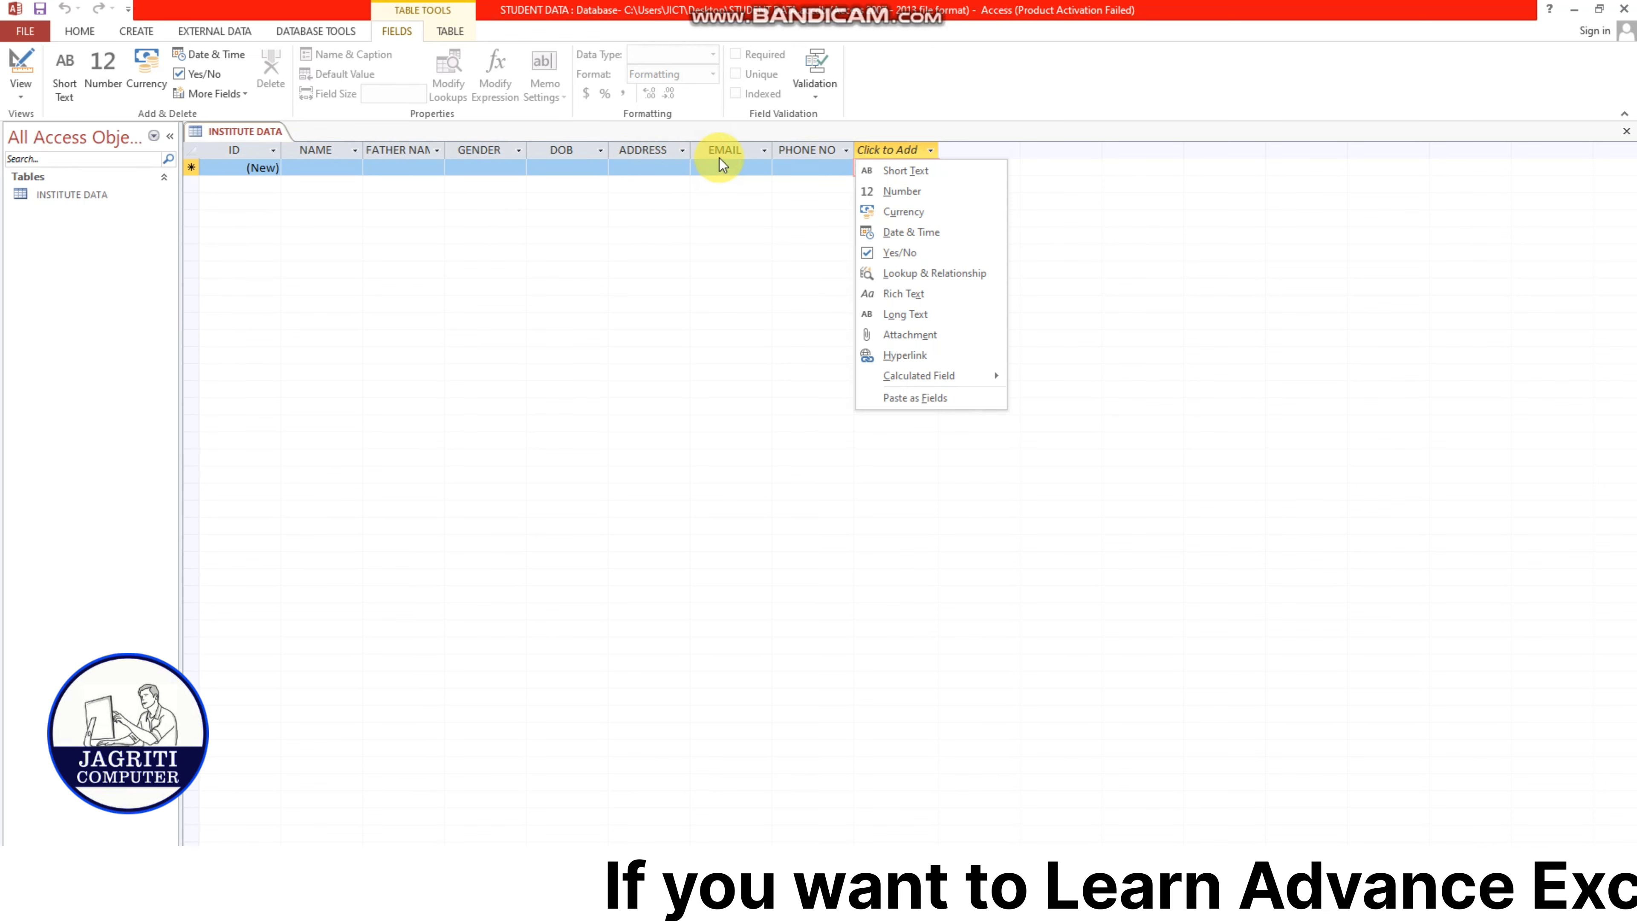
click(817, 205)
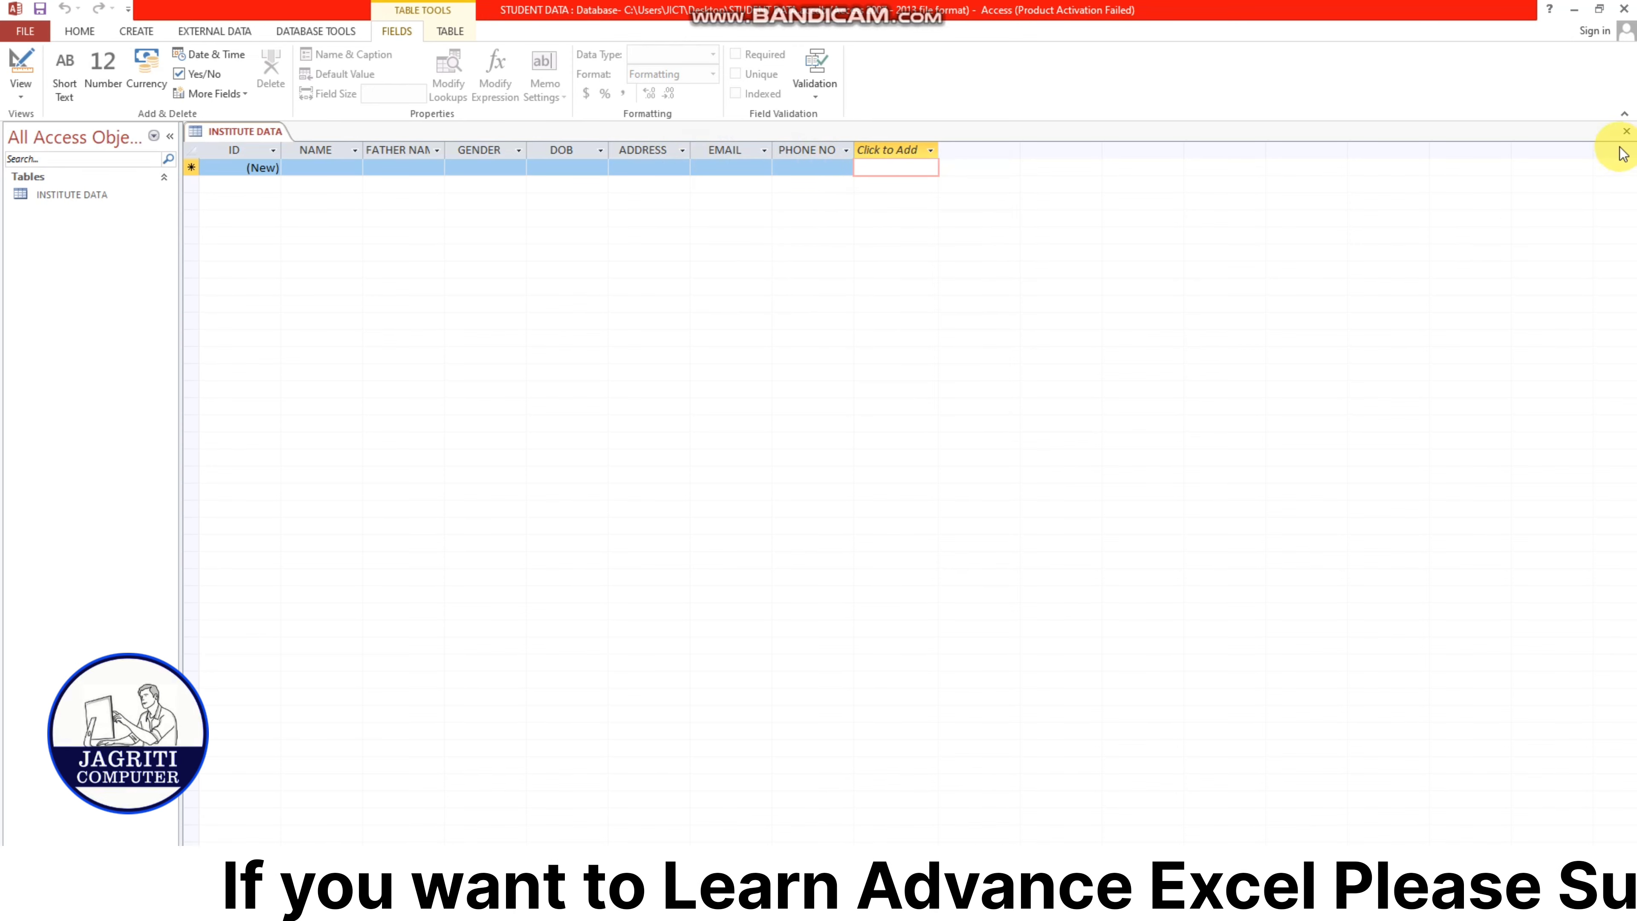
click(1624, 133)
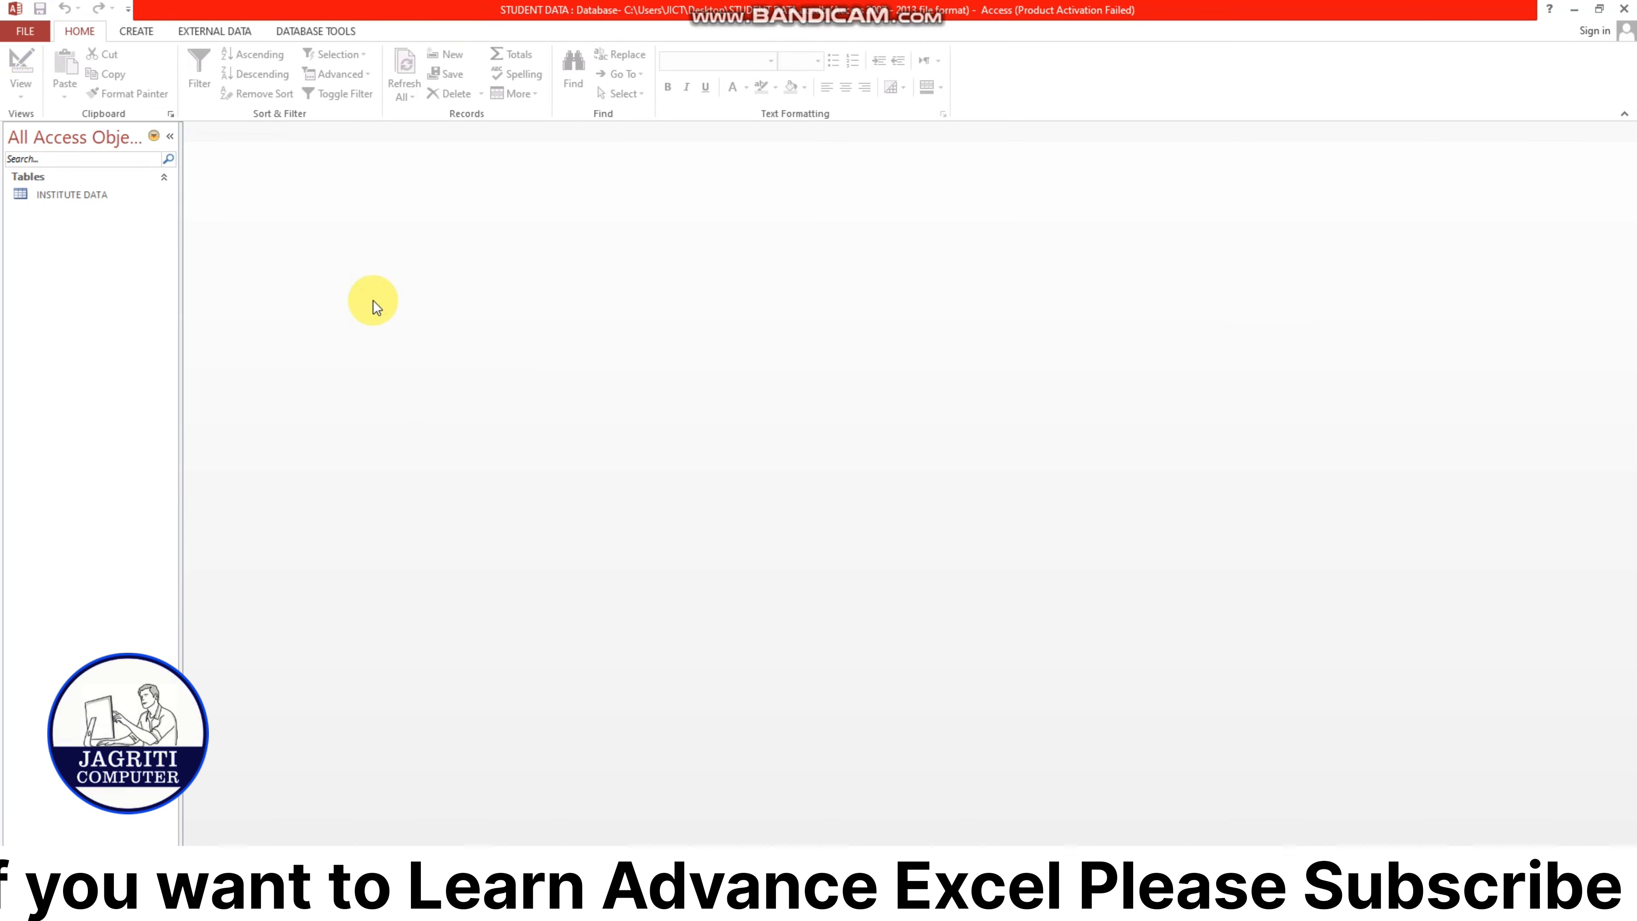
Step: With INSTITUTE DATA selected, create a new blank form in Form Design view
click(83, 193)
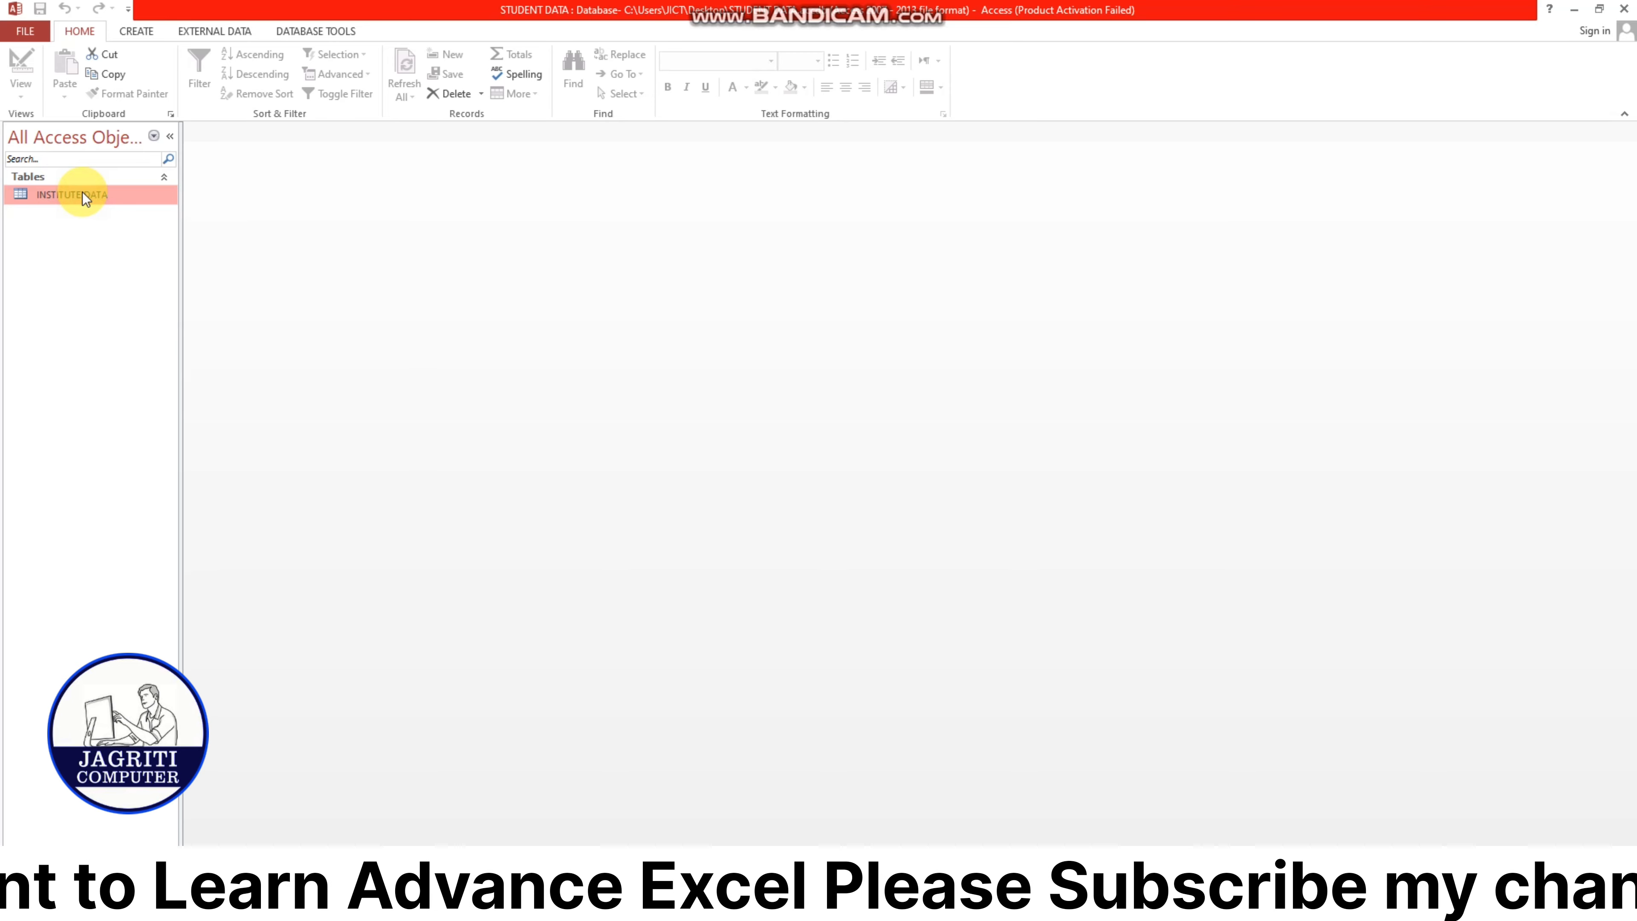
click(137, 31)
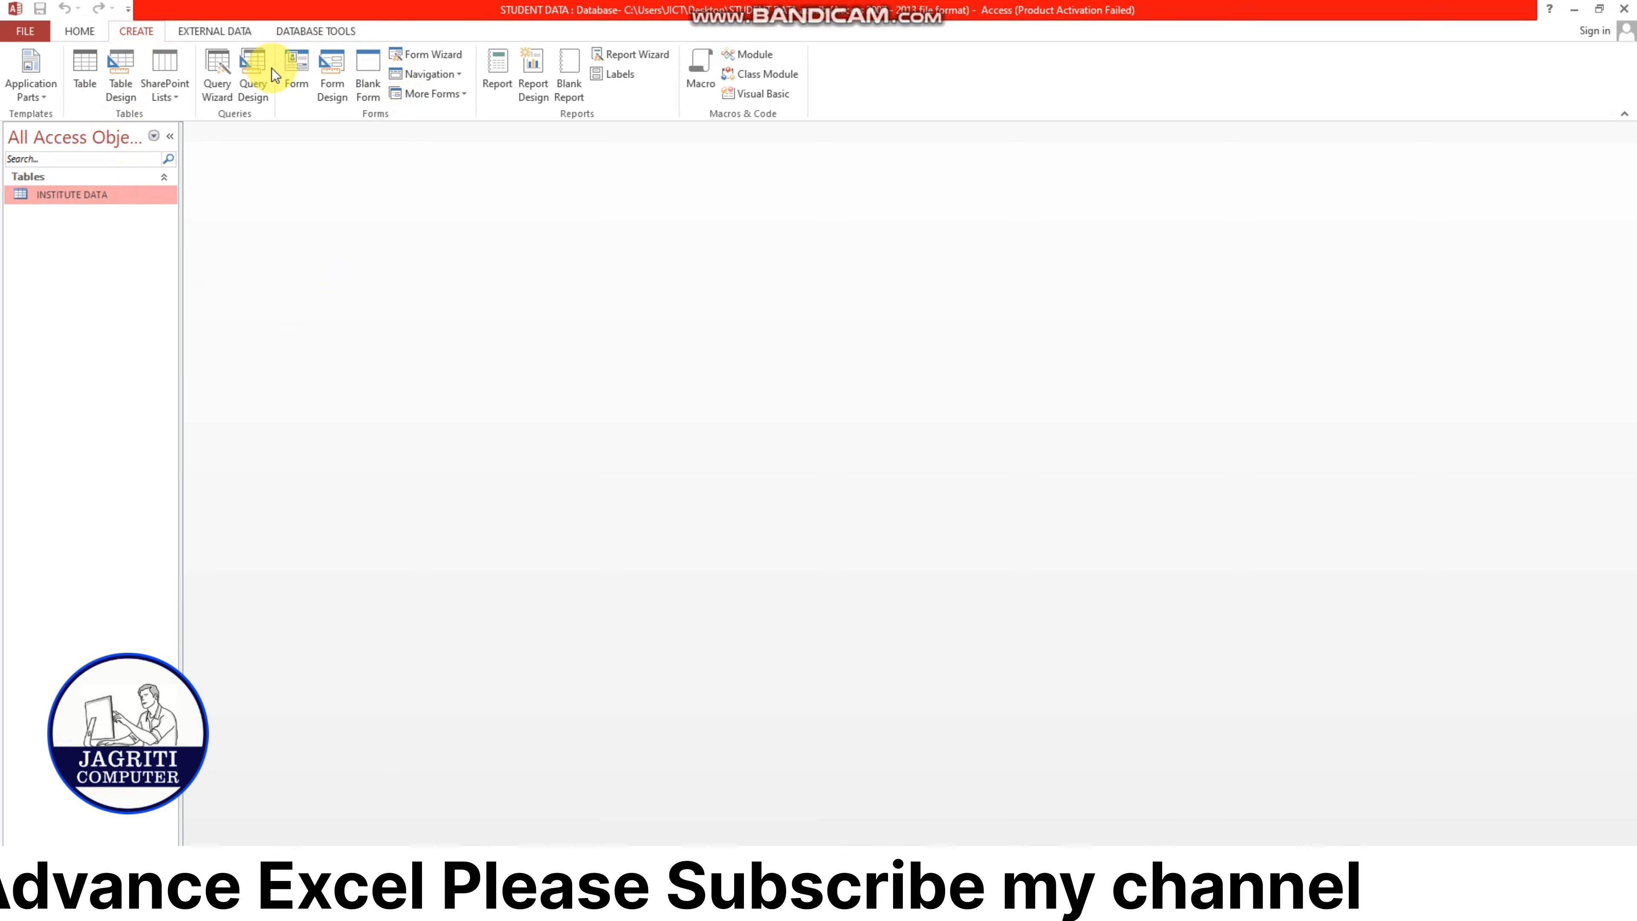
click(335, 93)
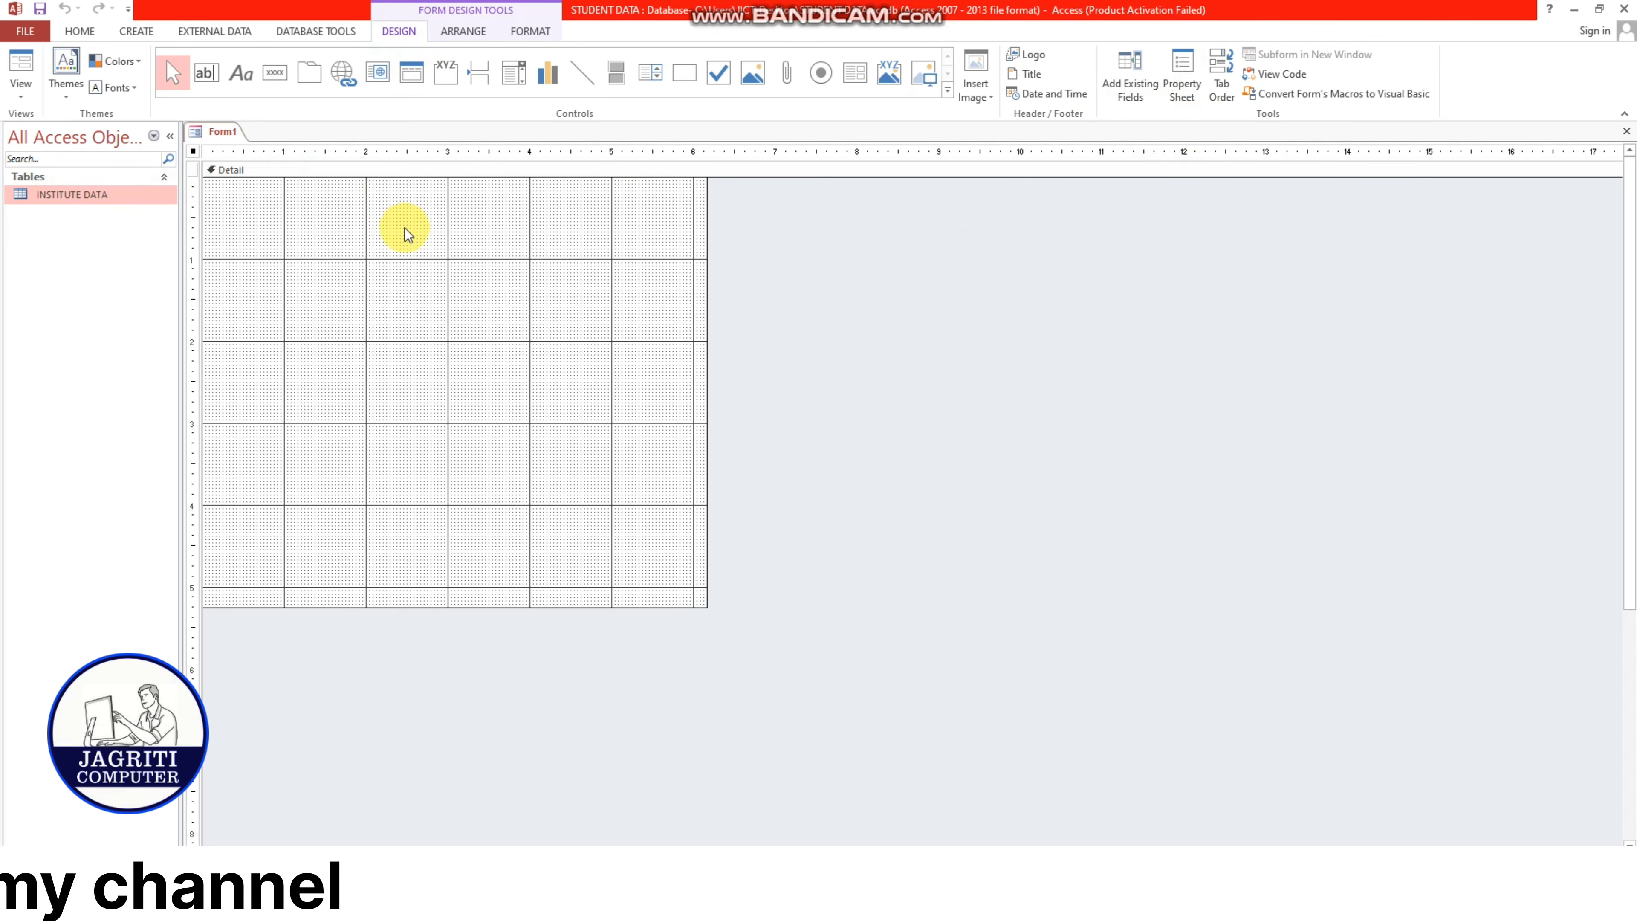
Step: Set Form1's Record Source to INSTITUTE DATA and show its Field List
click(1193, 94)
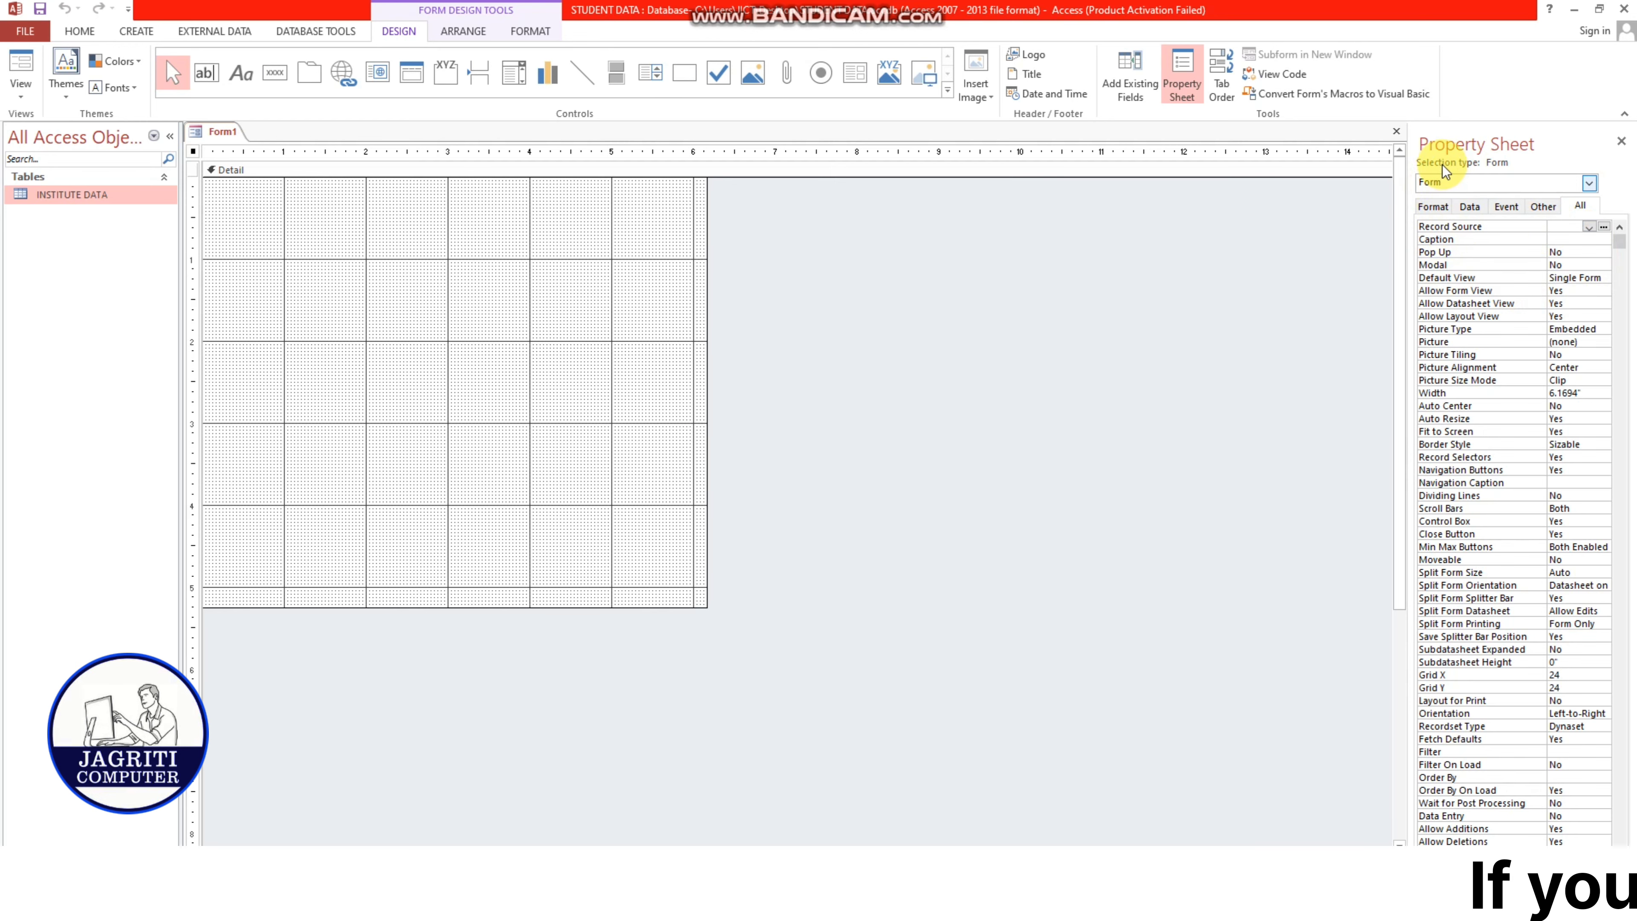
click(1590, 184)
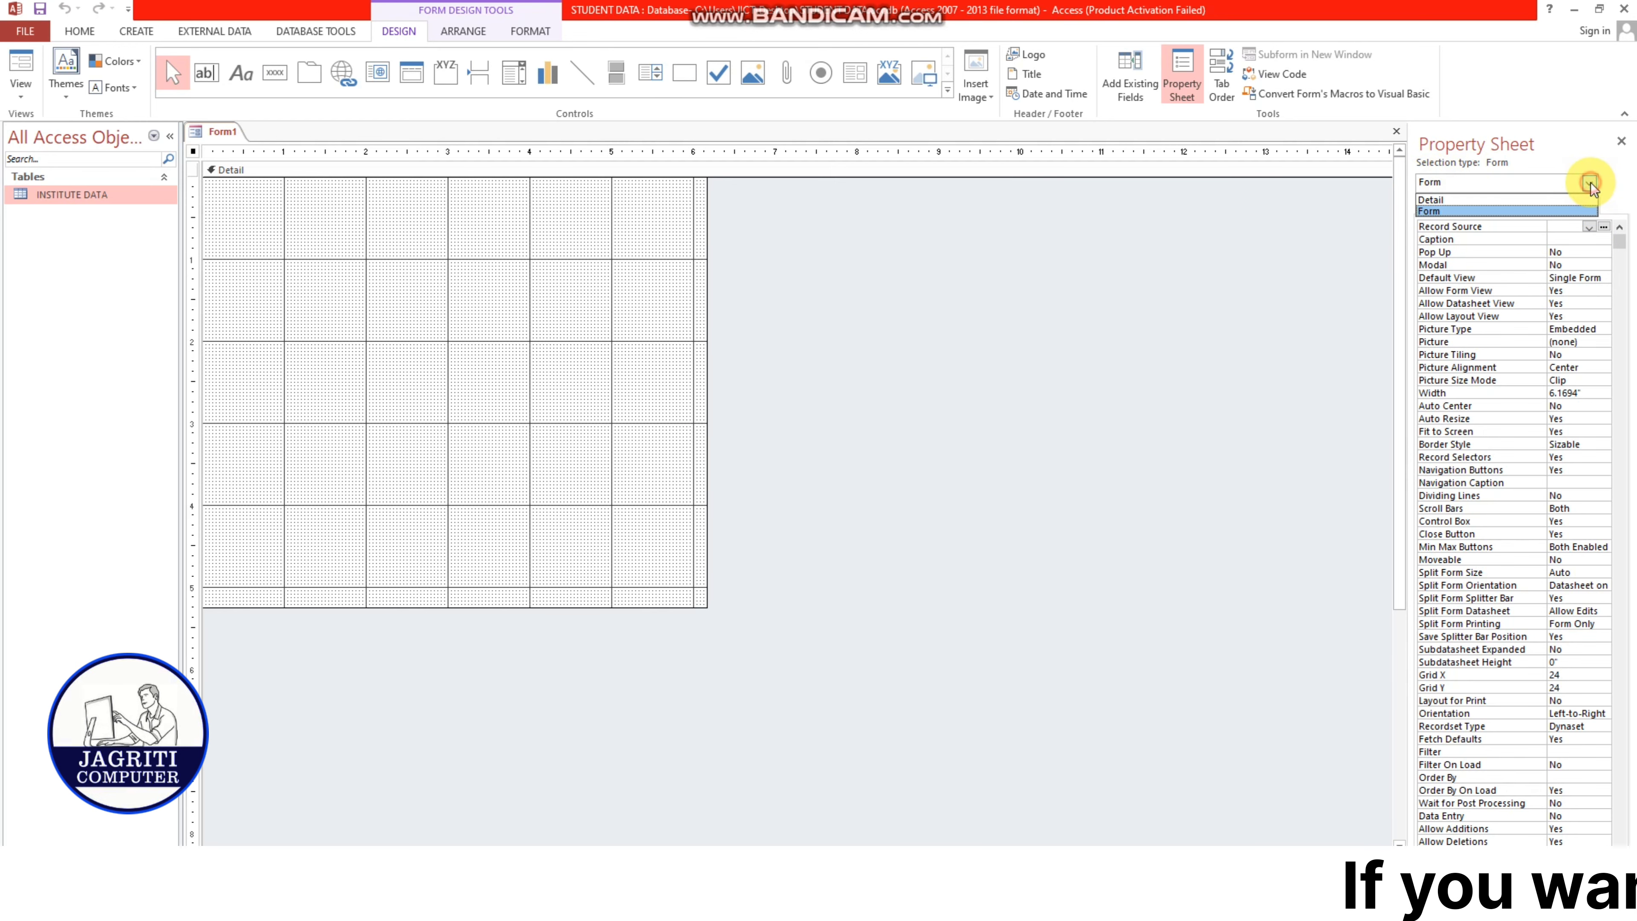
click(1444, 198)
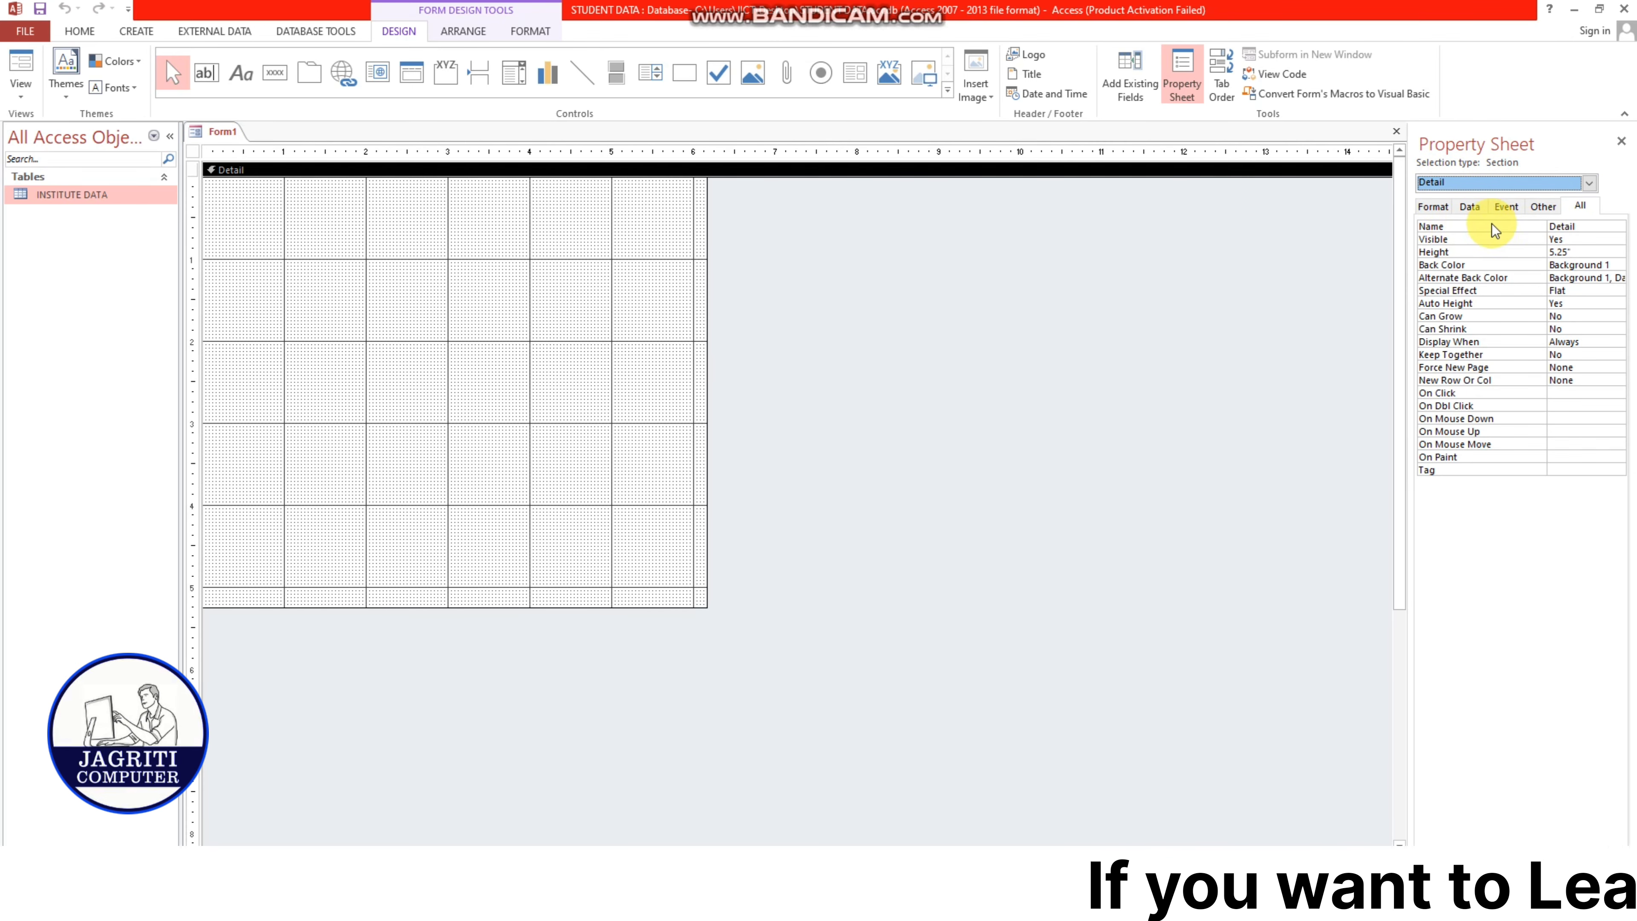
click(1592, 184)
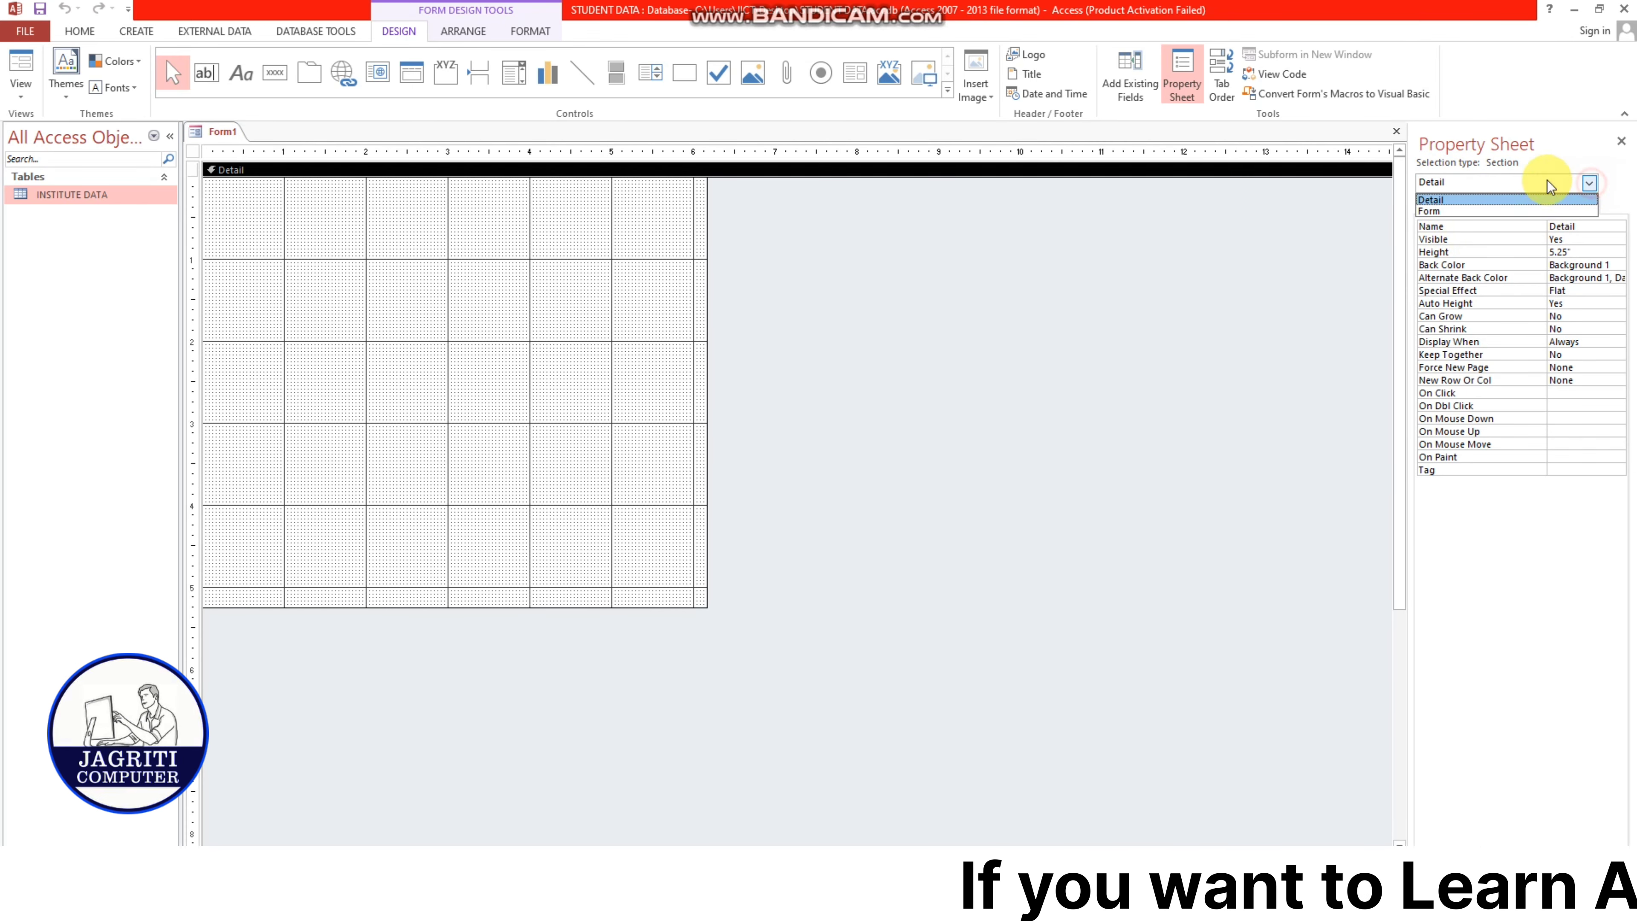
click(1447, 214)
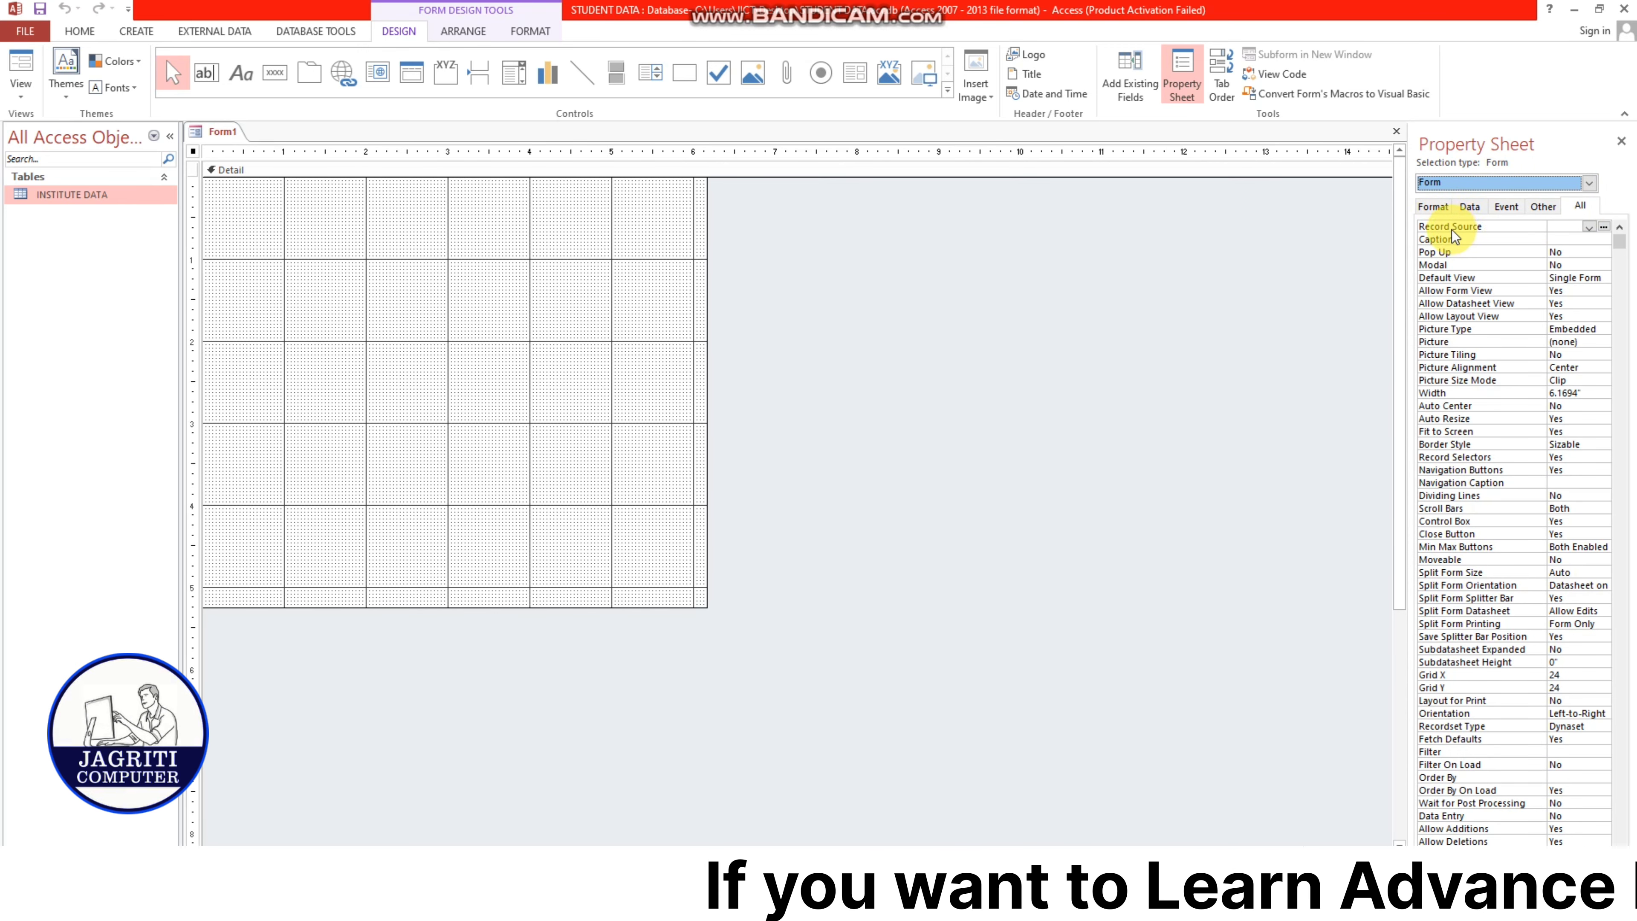
click(1589, 227)
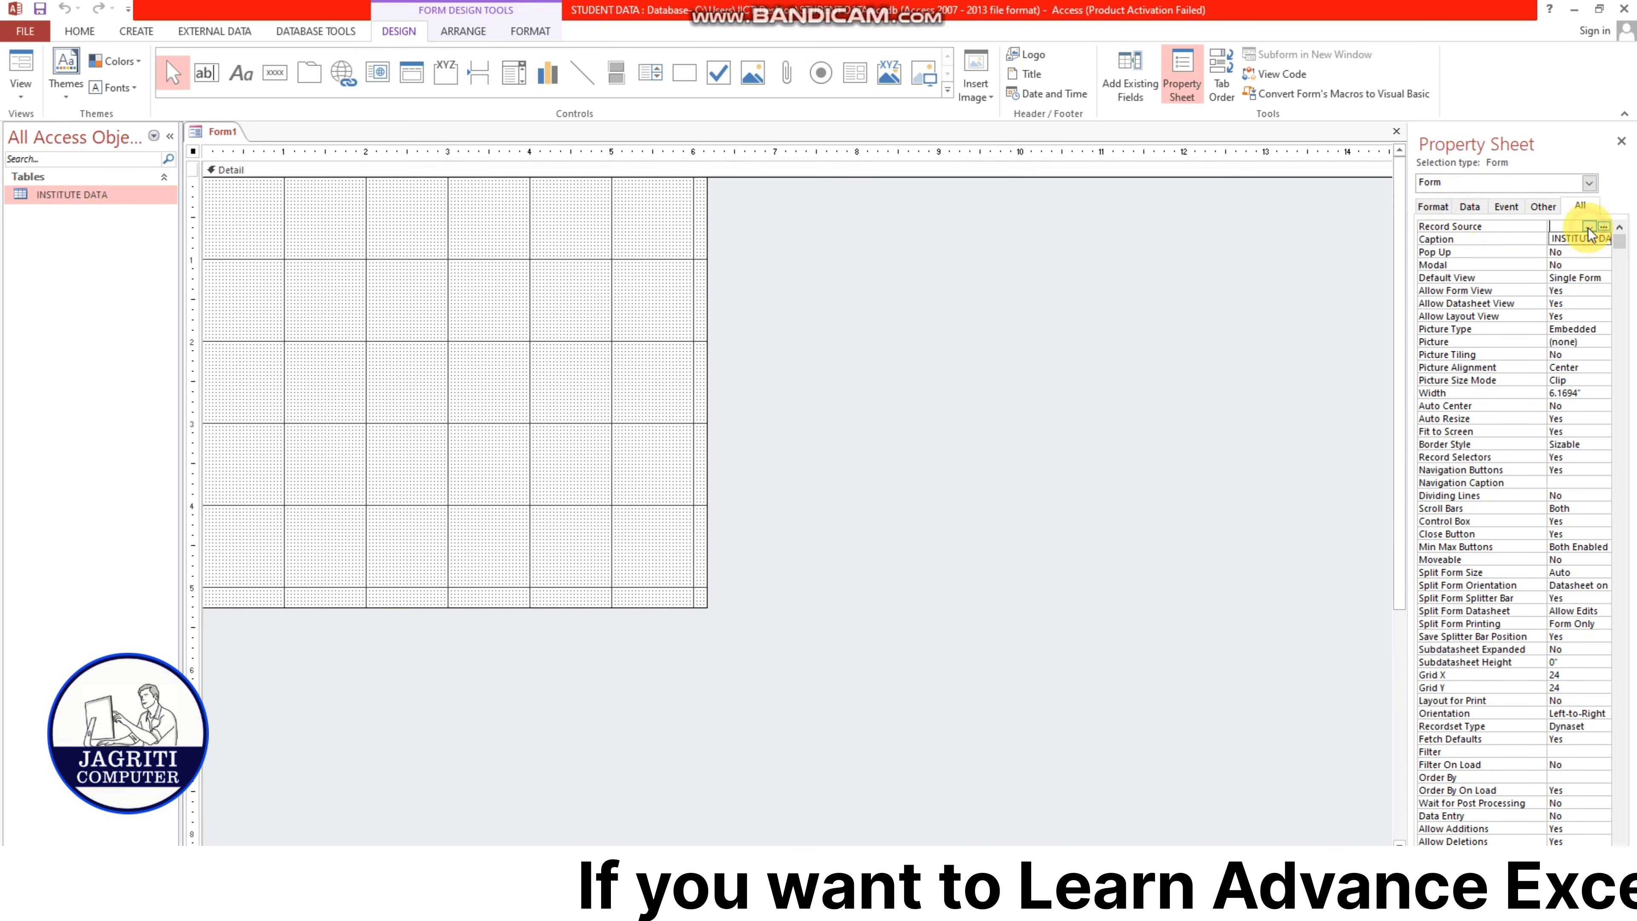
click(1572, 237)
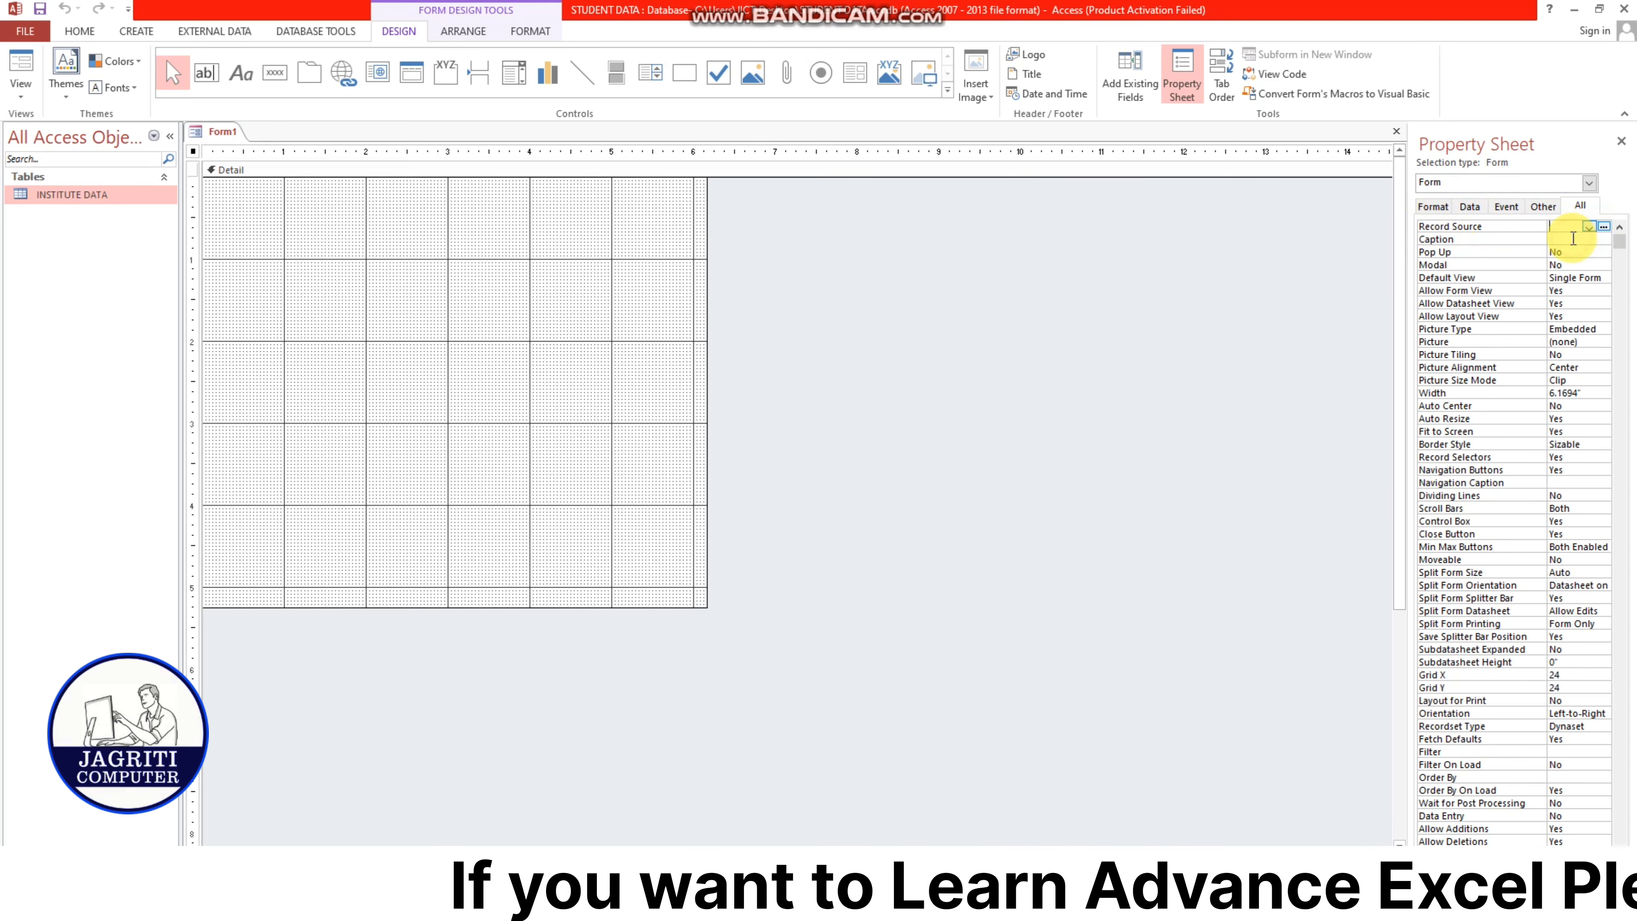
drag(1405, 231, 1335, 231)
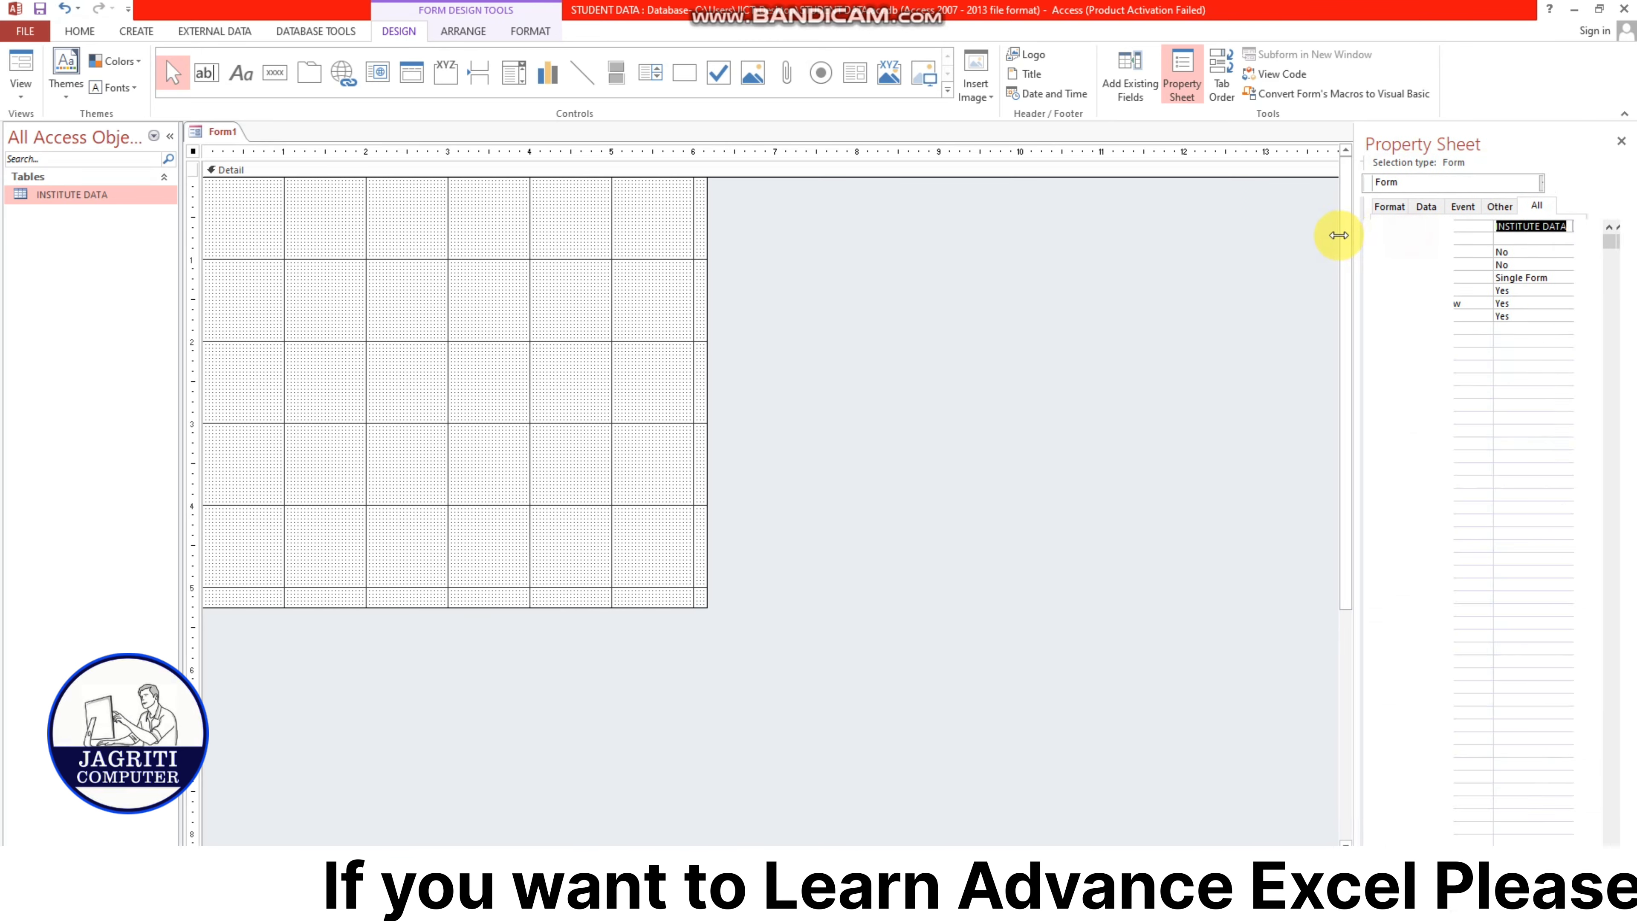
click(1549, 226)
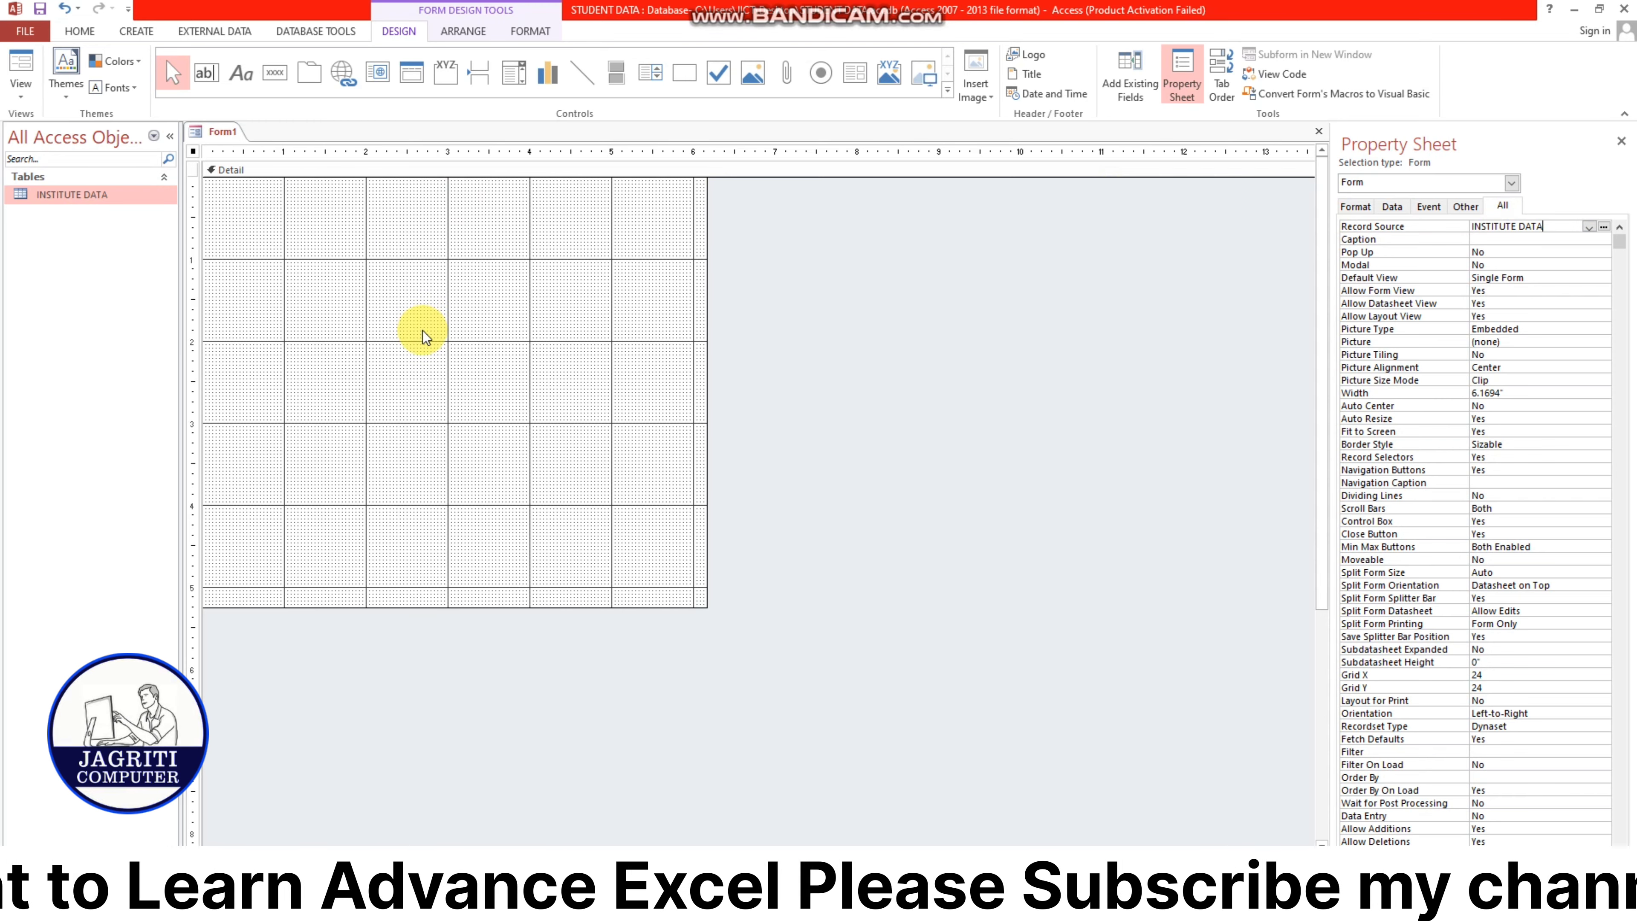
click(1141, 90)
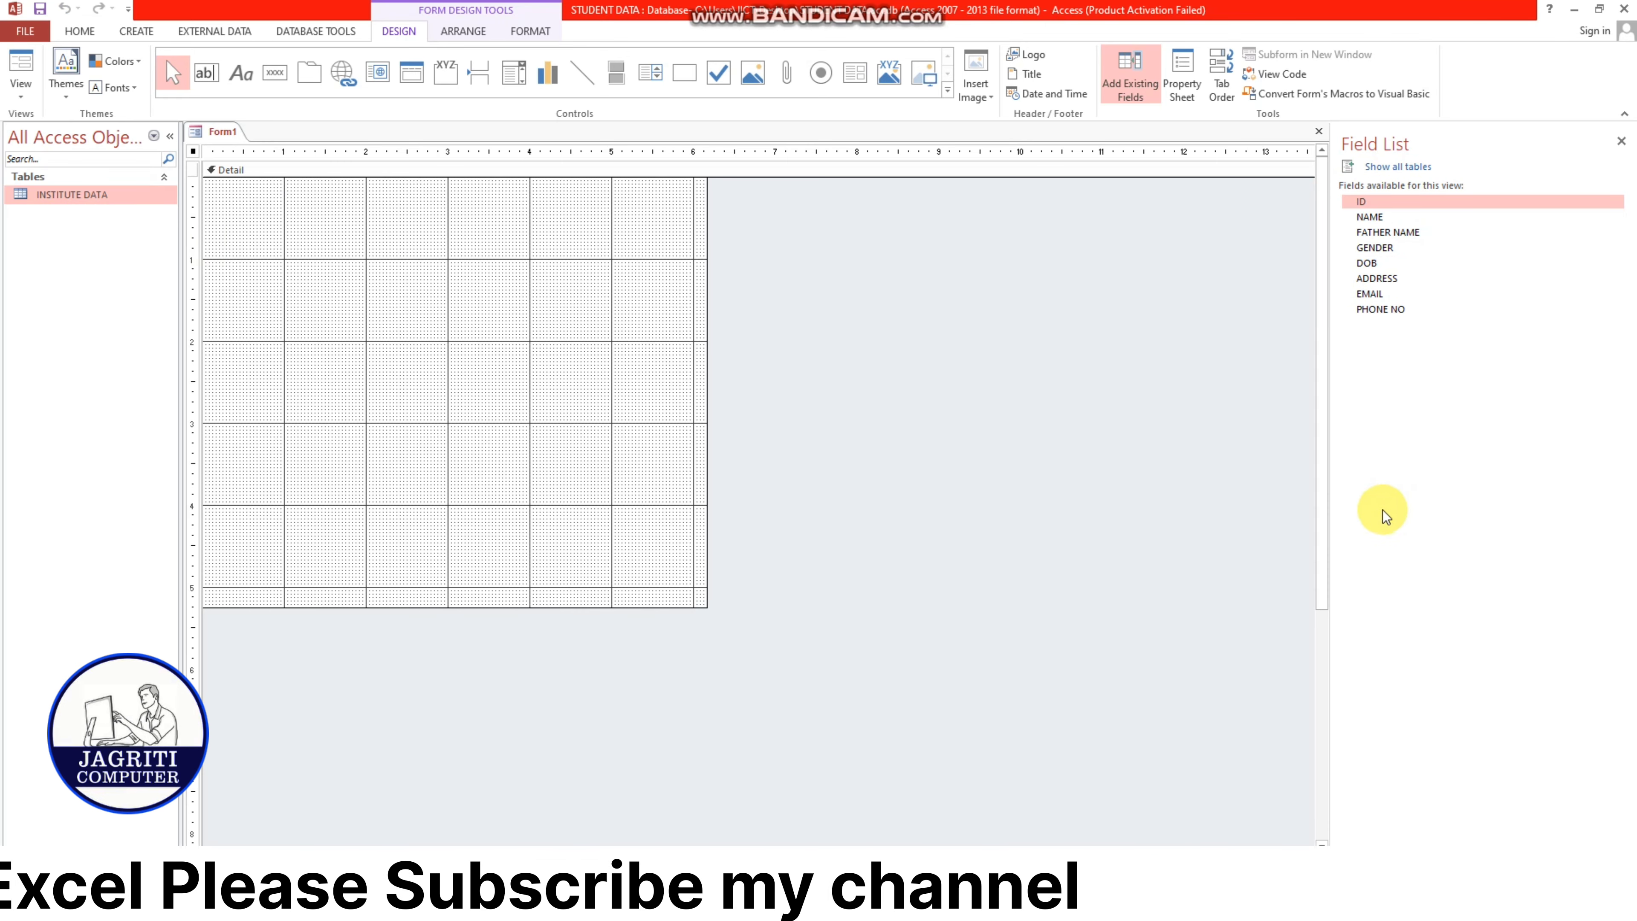
Step: Drag all INSTITUTE DATA fields, ID through PHONE NO, onto the form's Detail section
shift+click(1384, 311)
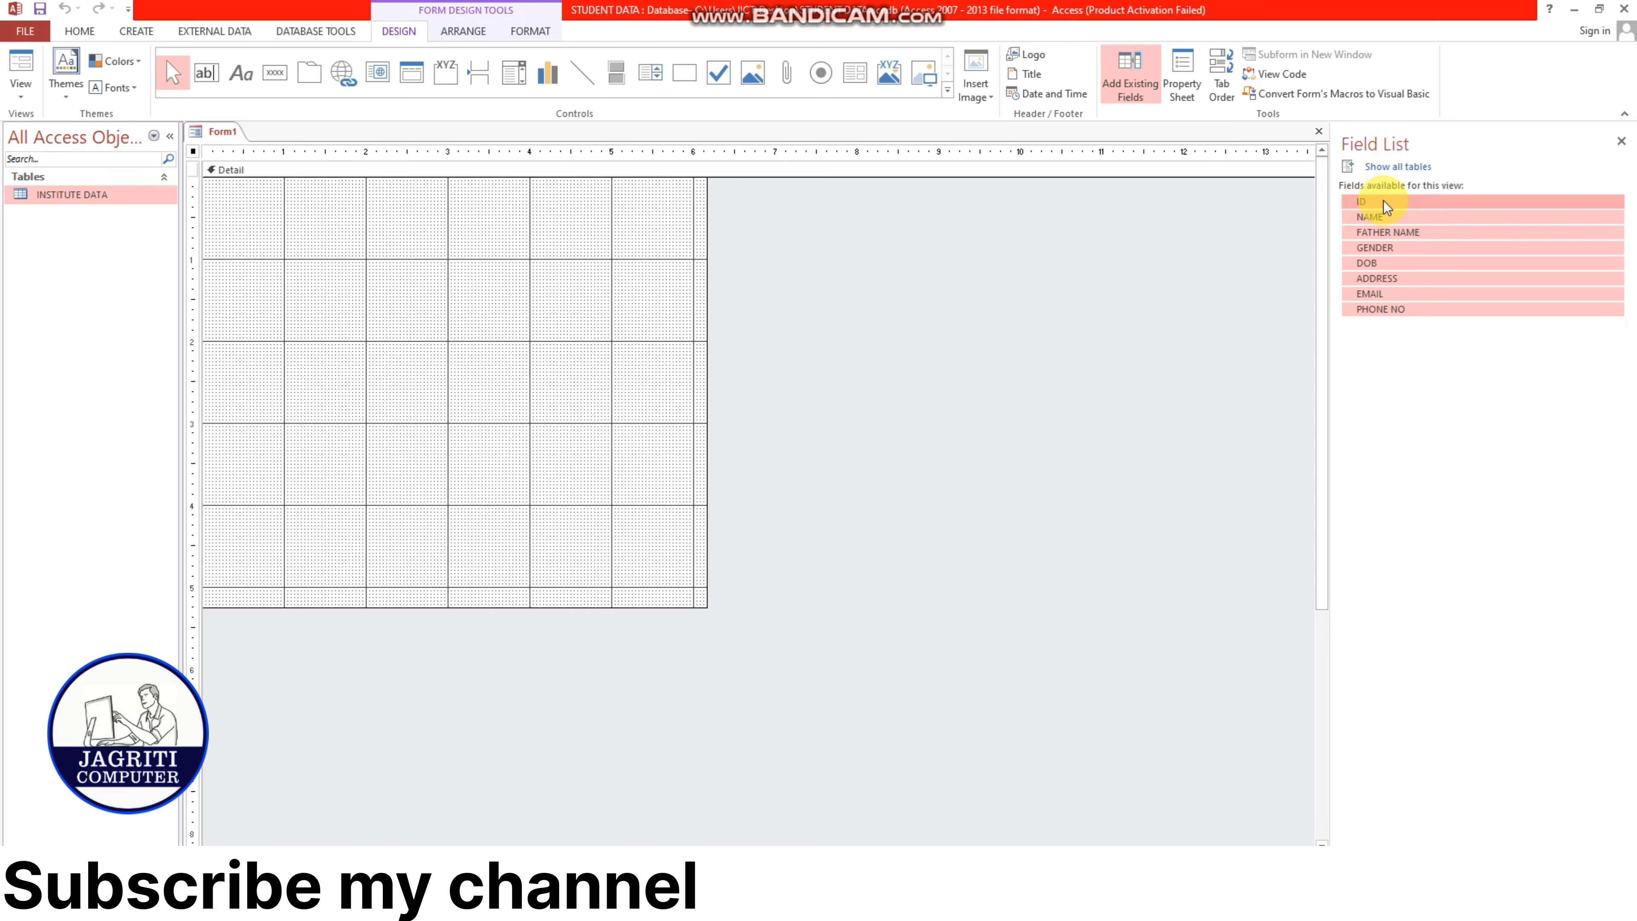
drag(1384, 202, 1056, 233)
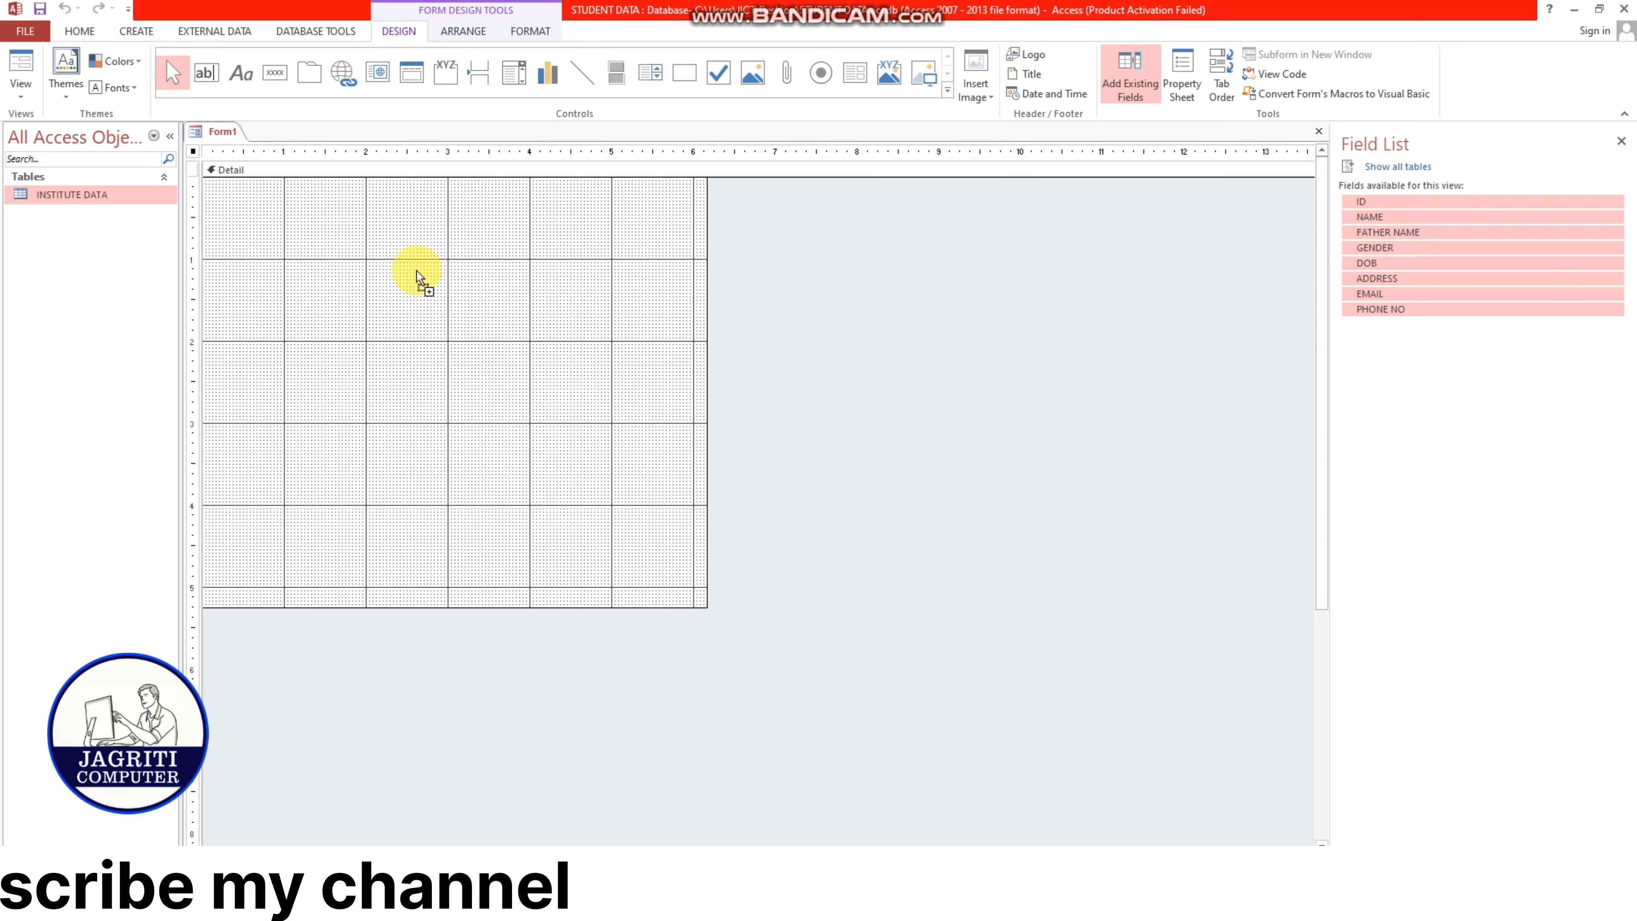
mouse_move(914, 253)
mouse_down()
mouse_move(345, 262)
mouse_move(413, 265)
mouse_up()
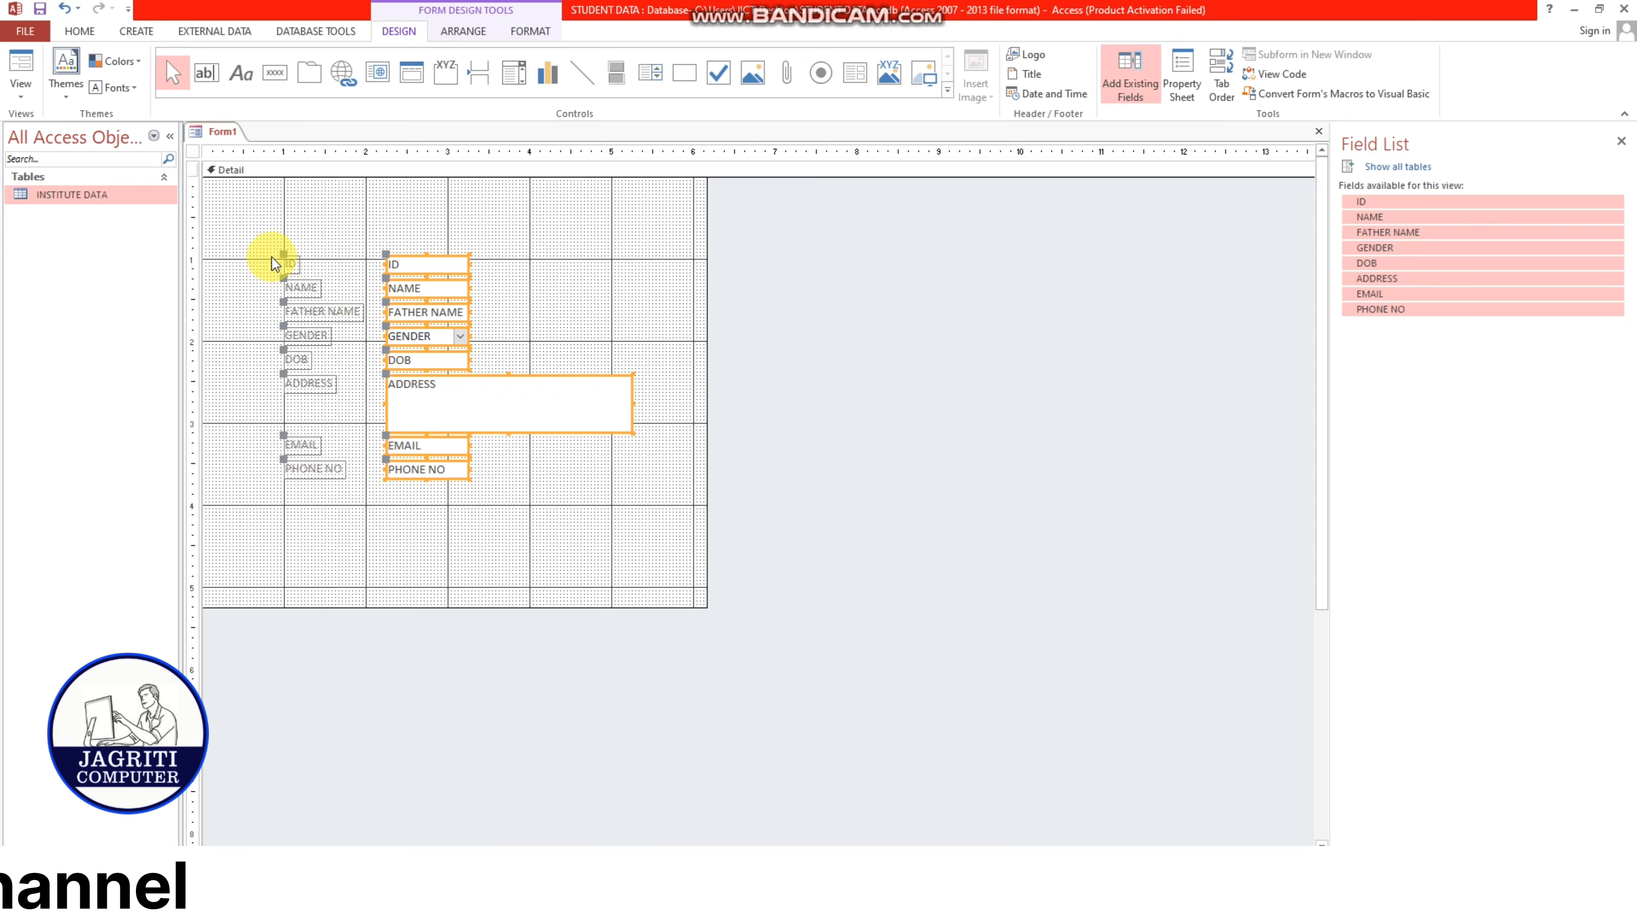
Step: Adjust the placed controls' position and select all labels and text boxes for formatting
key(ctrl+z)
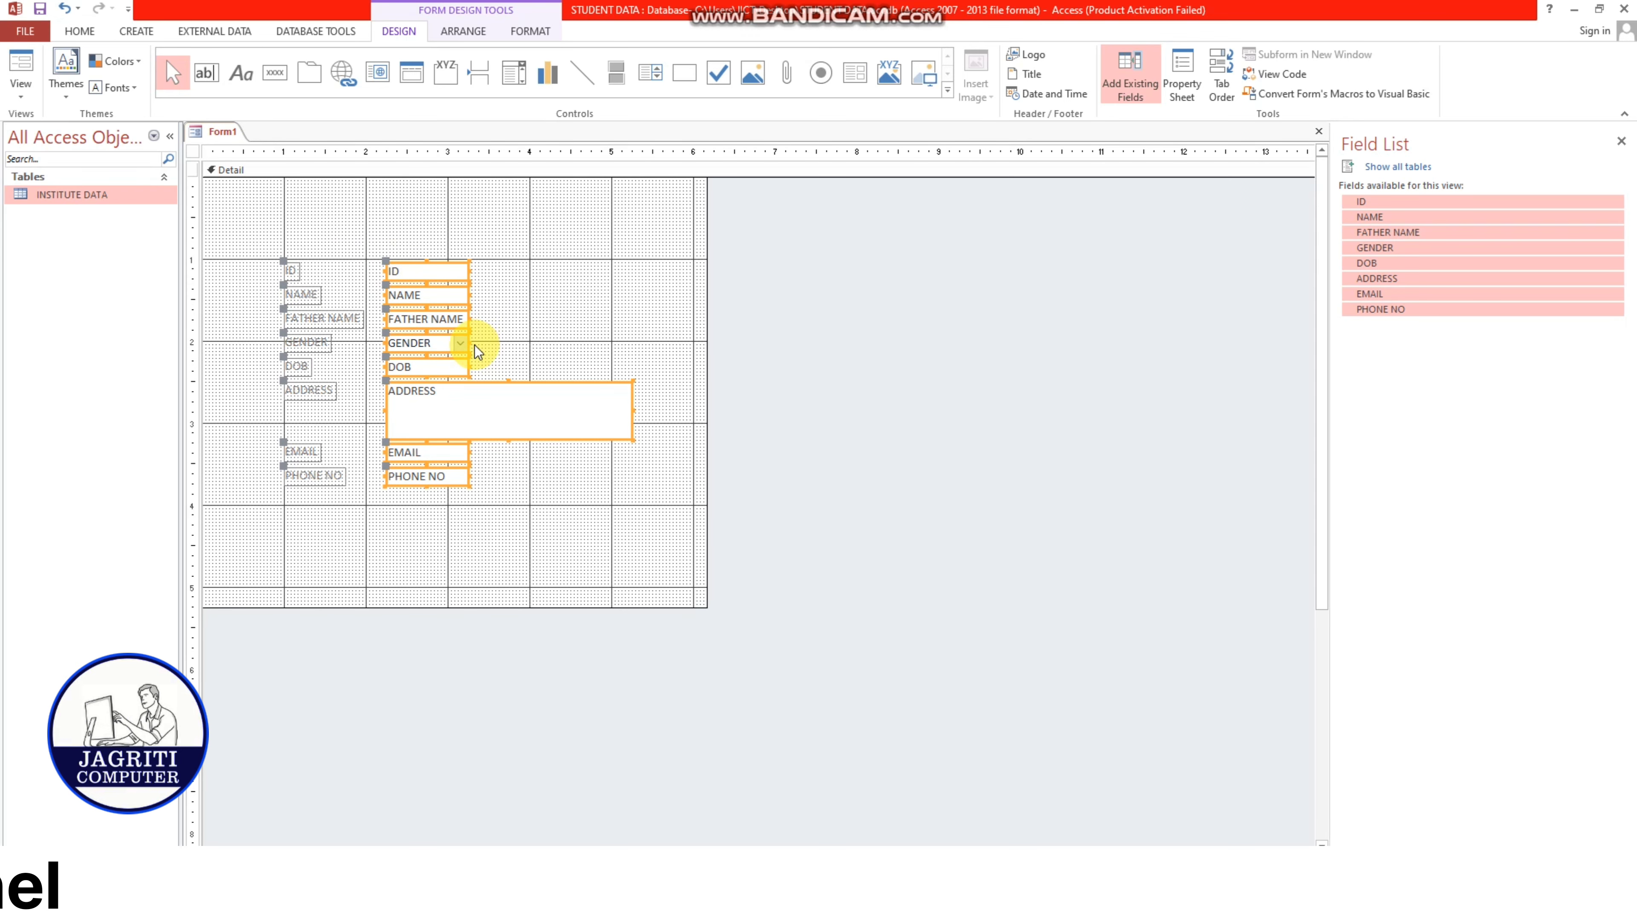
drag(250, 236, 716, 517)
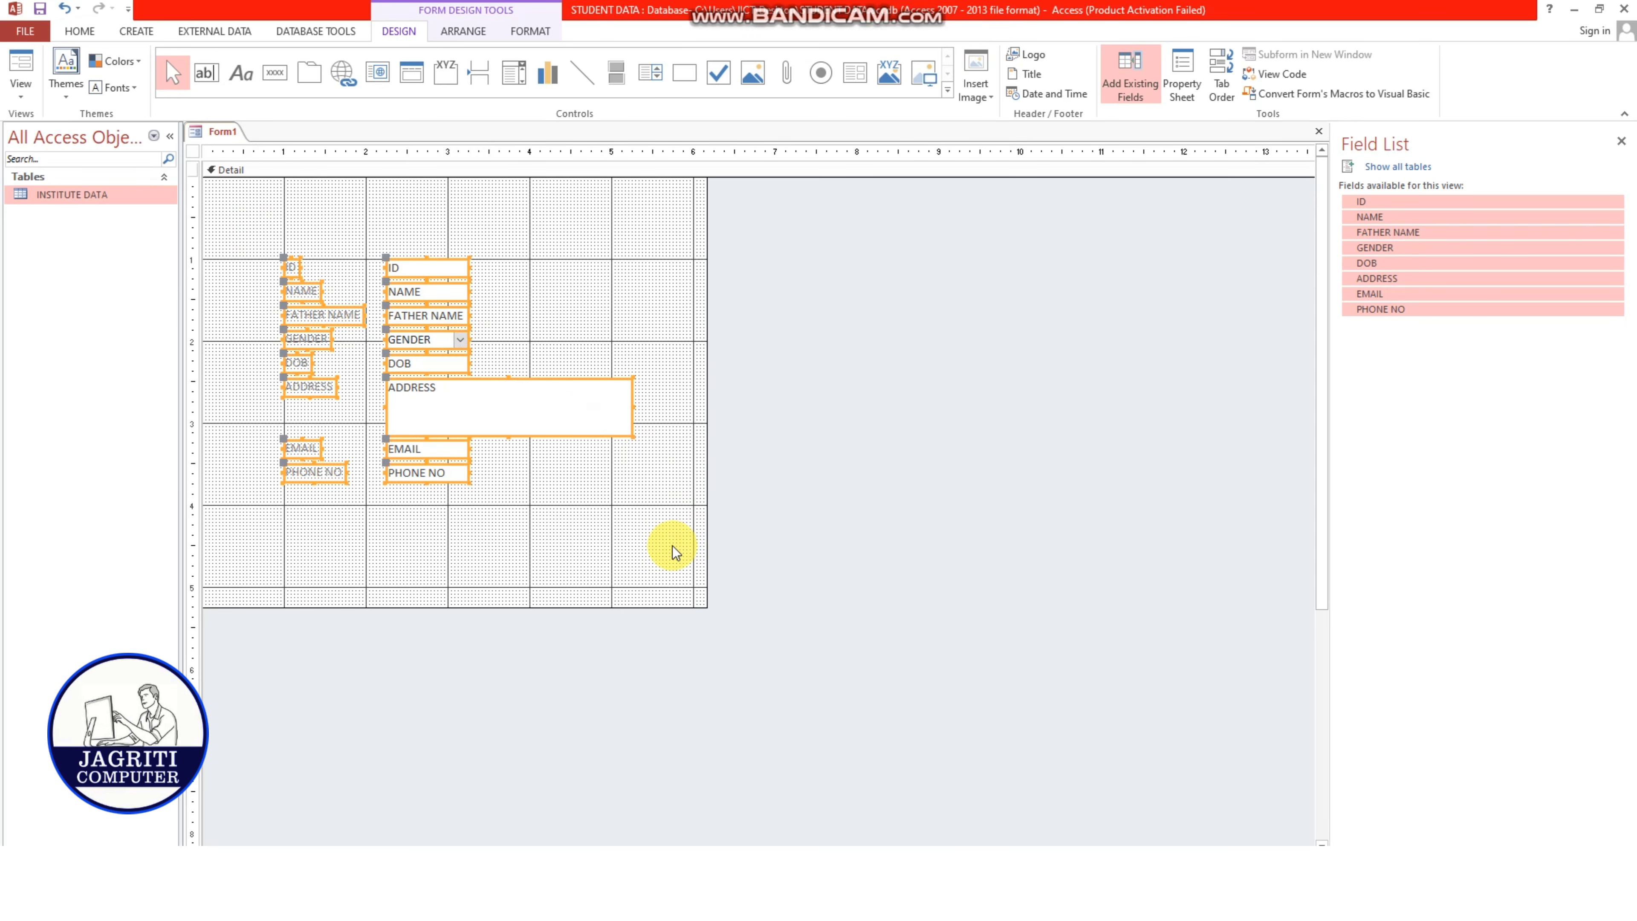
click(77, 39)
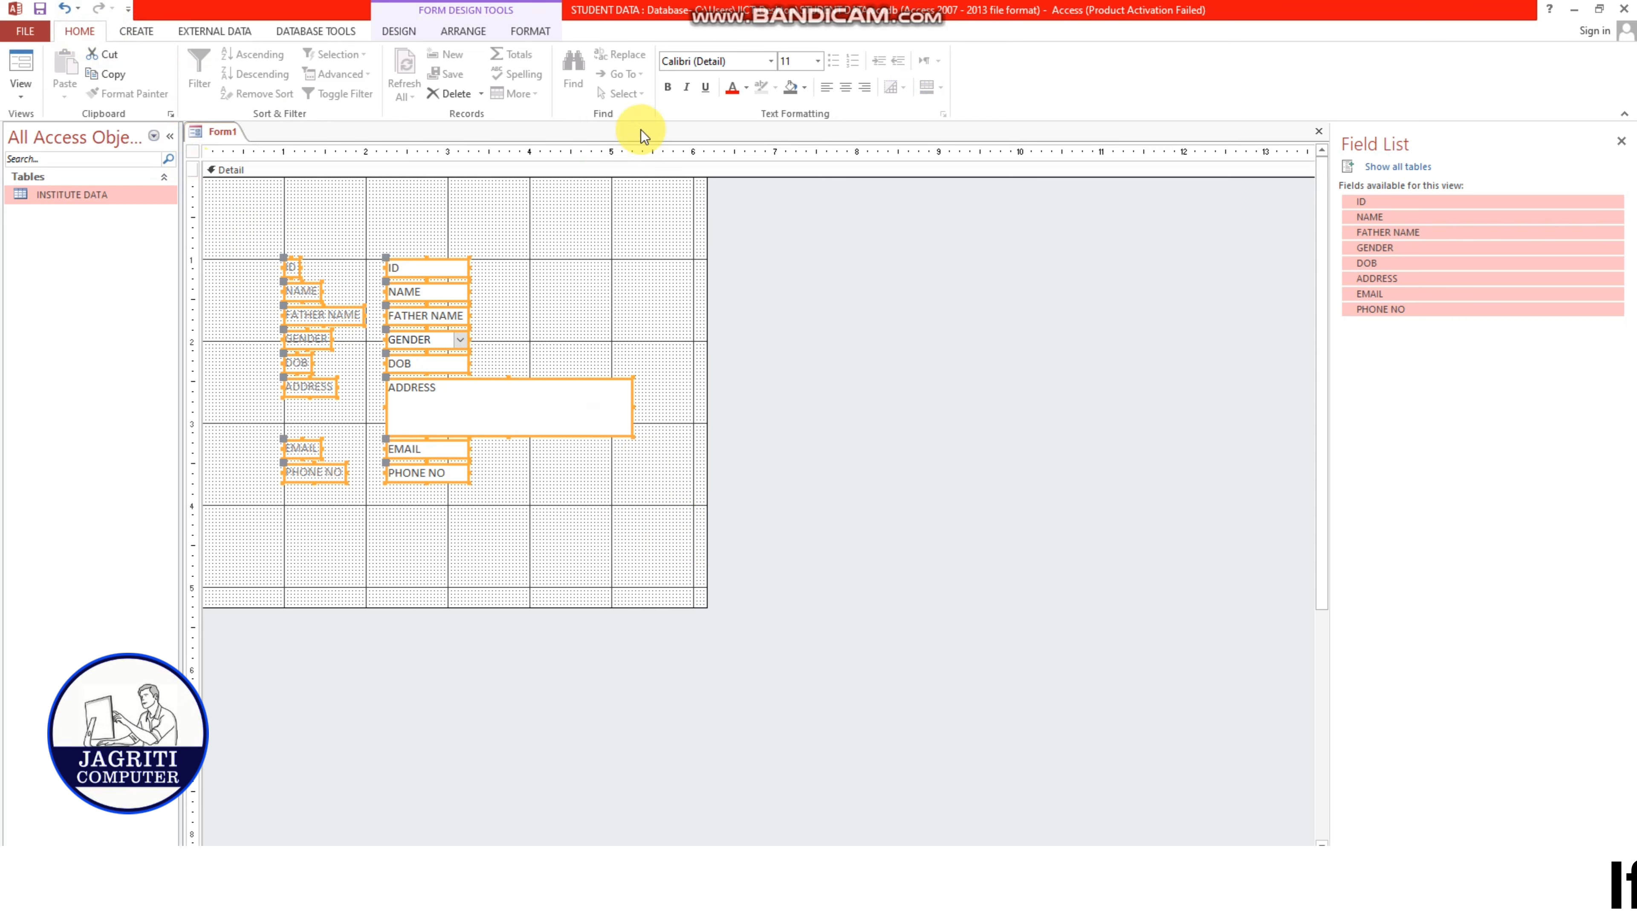
Step: Make the selected field labels bold with black font colour
click(668, 86)
click(746, 87)
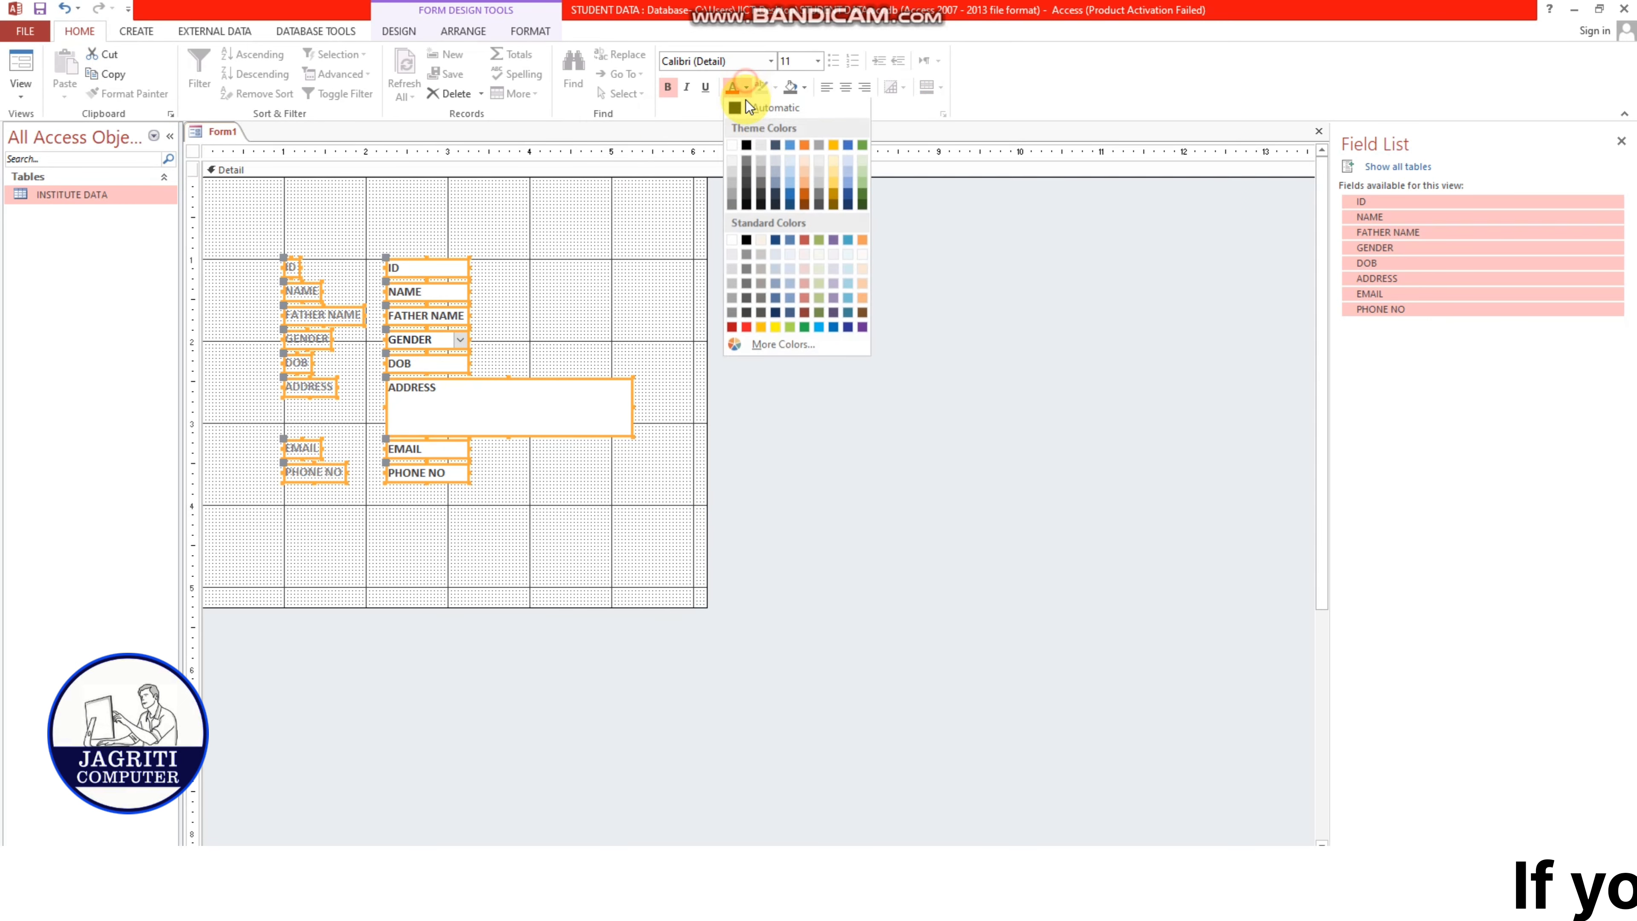
click(747, 151)
click(397, 595)
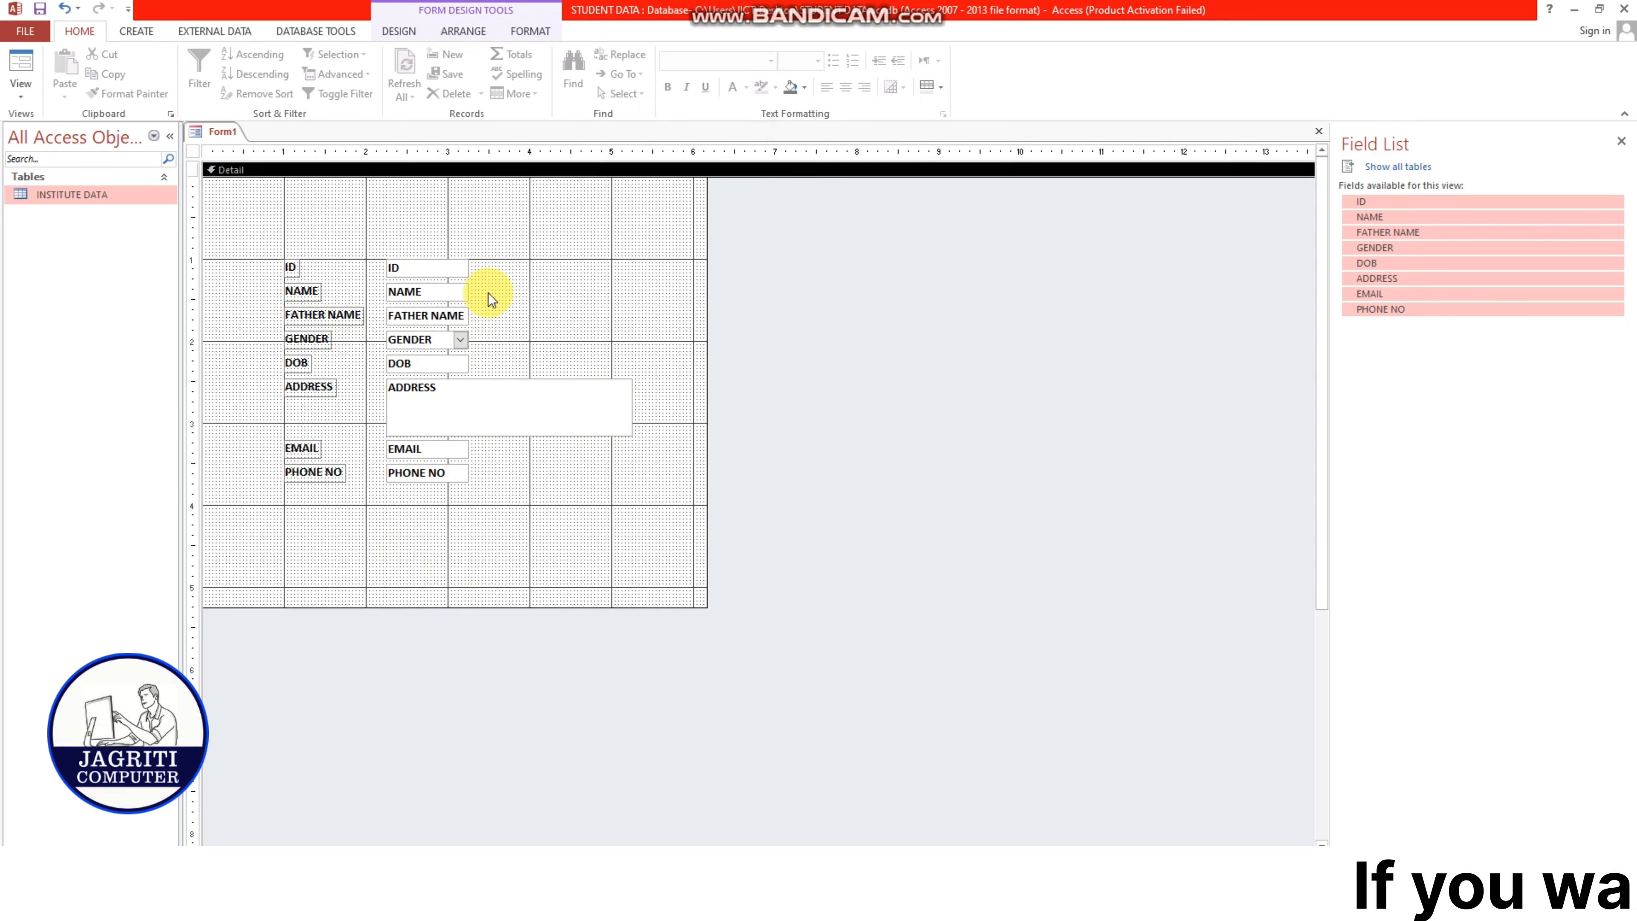
Step: Widen the NAME through DOB boxes, then the EMAIL and PHONE NO boxes to match
drag(488, 290, 451, 366)
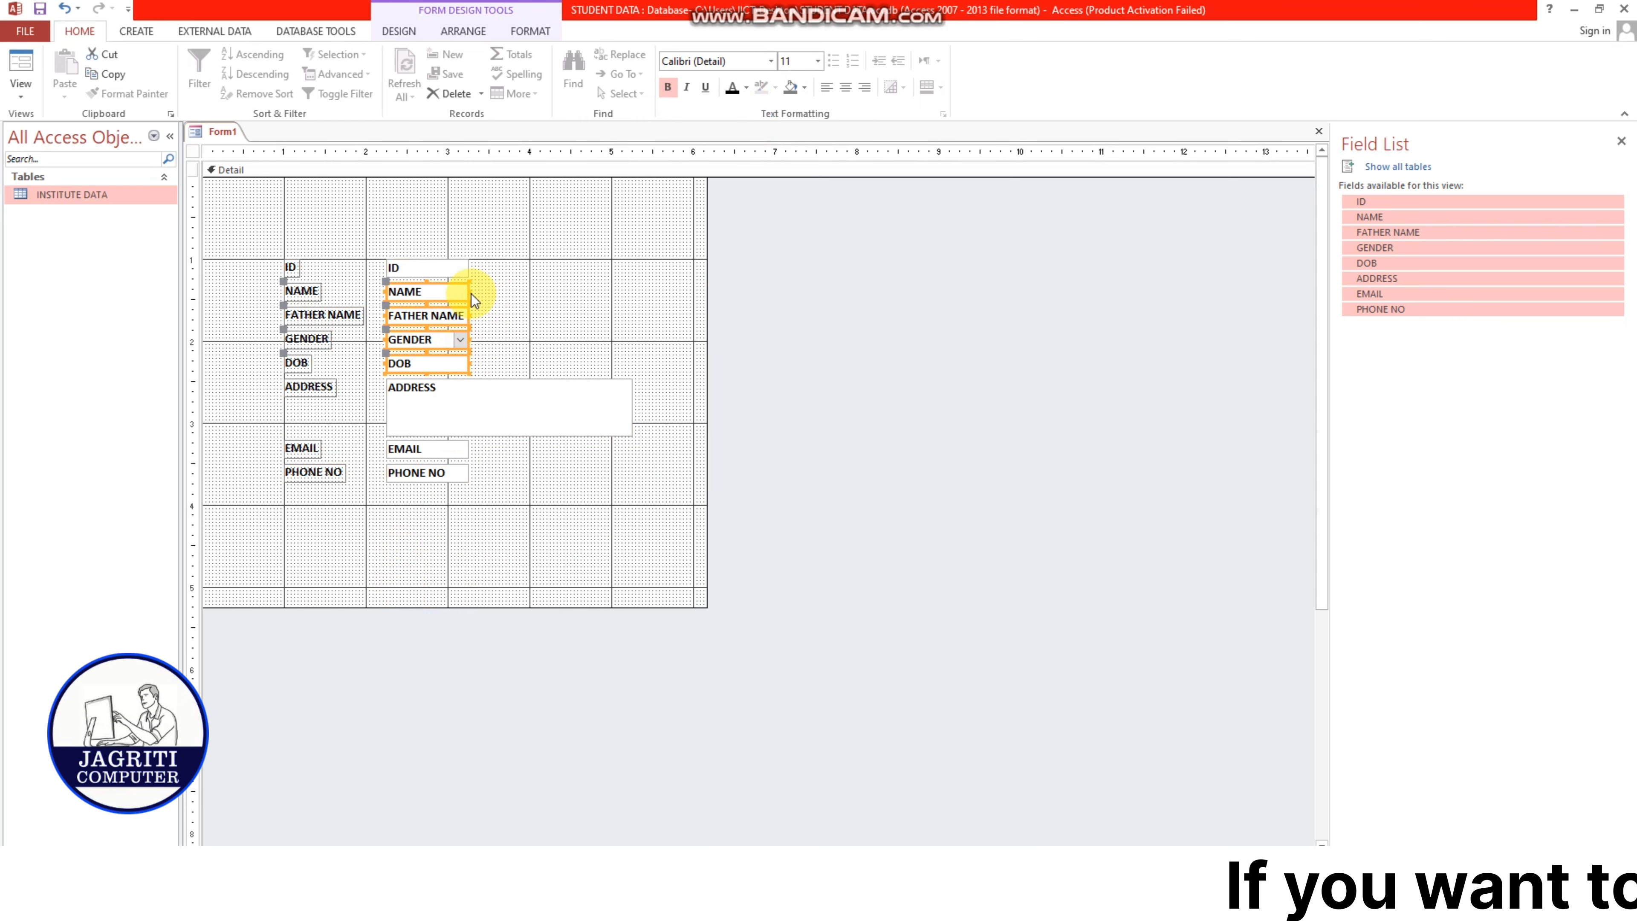
mouse_move(467, 292)
mouse_down()
mouse_move(564, 311)
mouse_move(530, 315)
mouse_up()
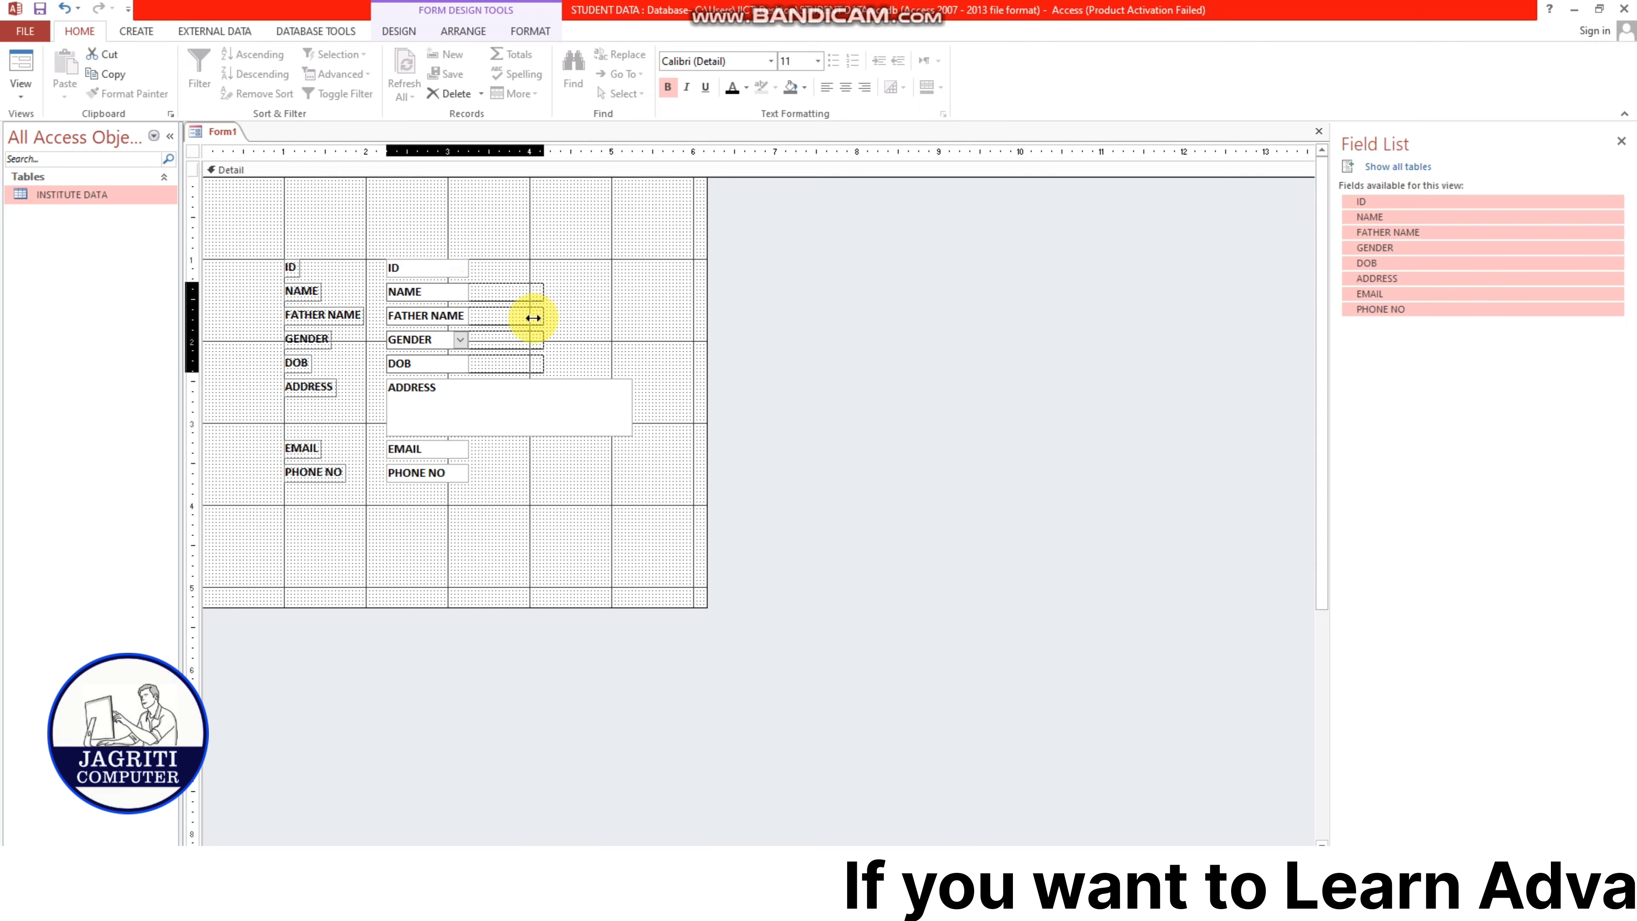
drag(532, 315, 528, 321)
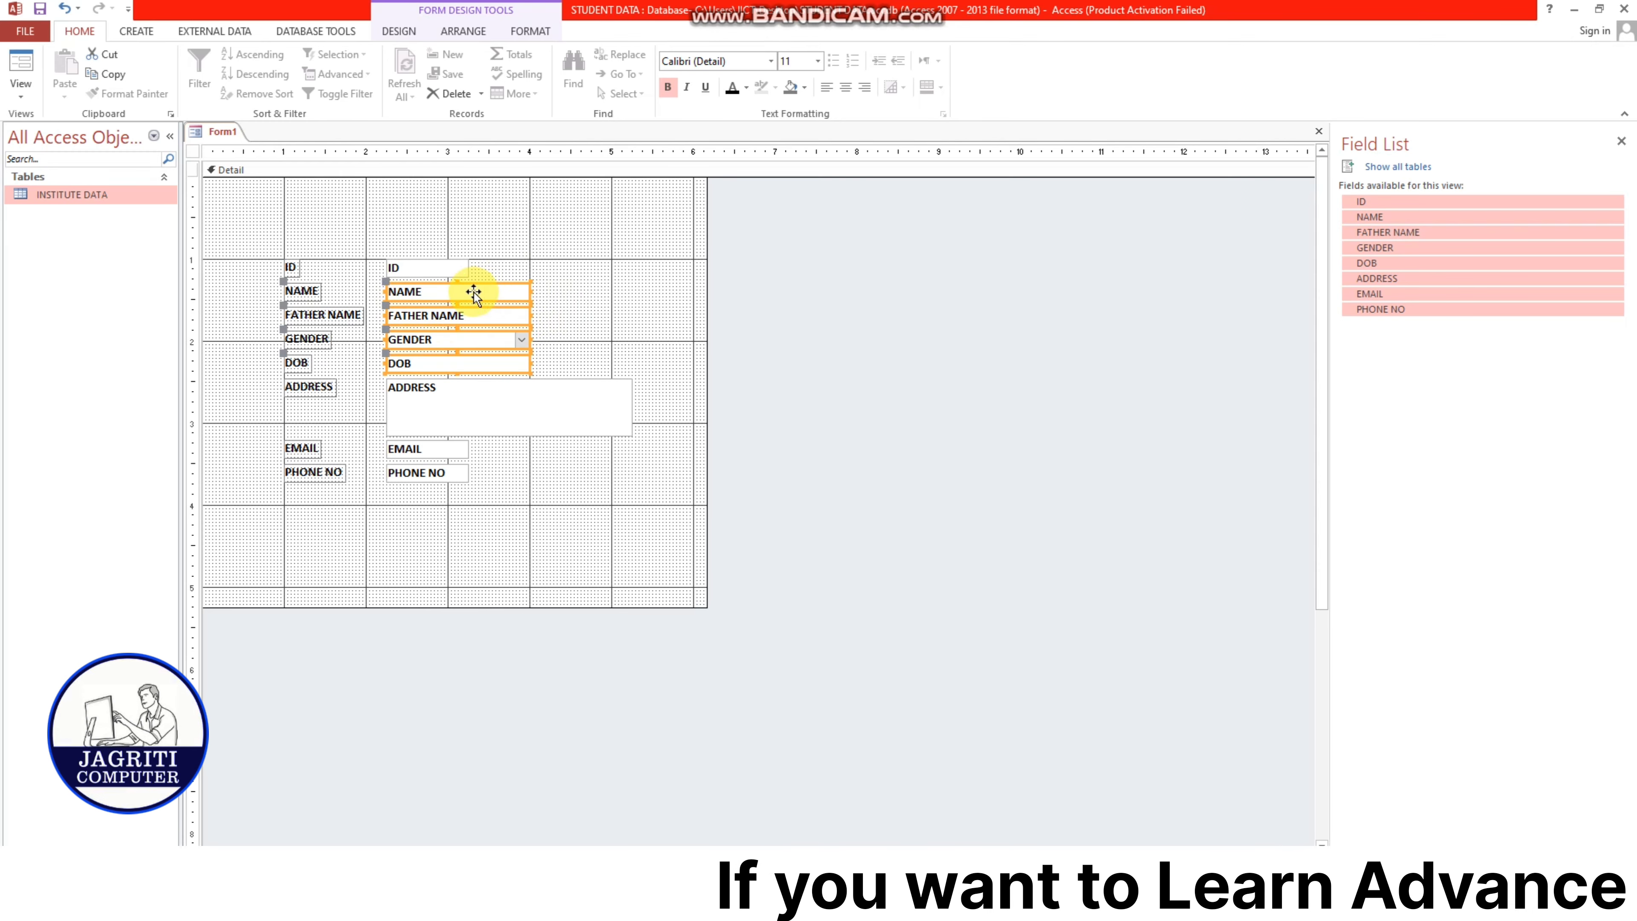
click(566, 295)
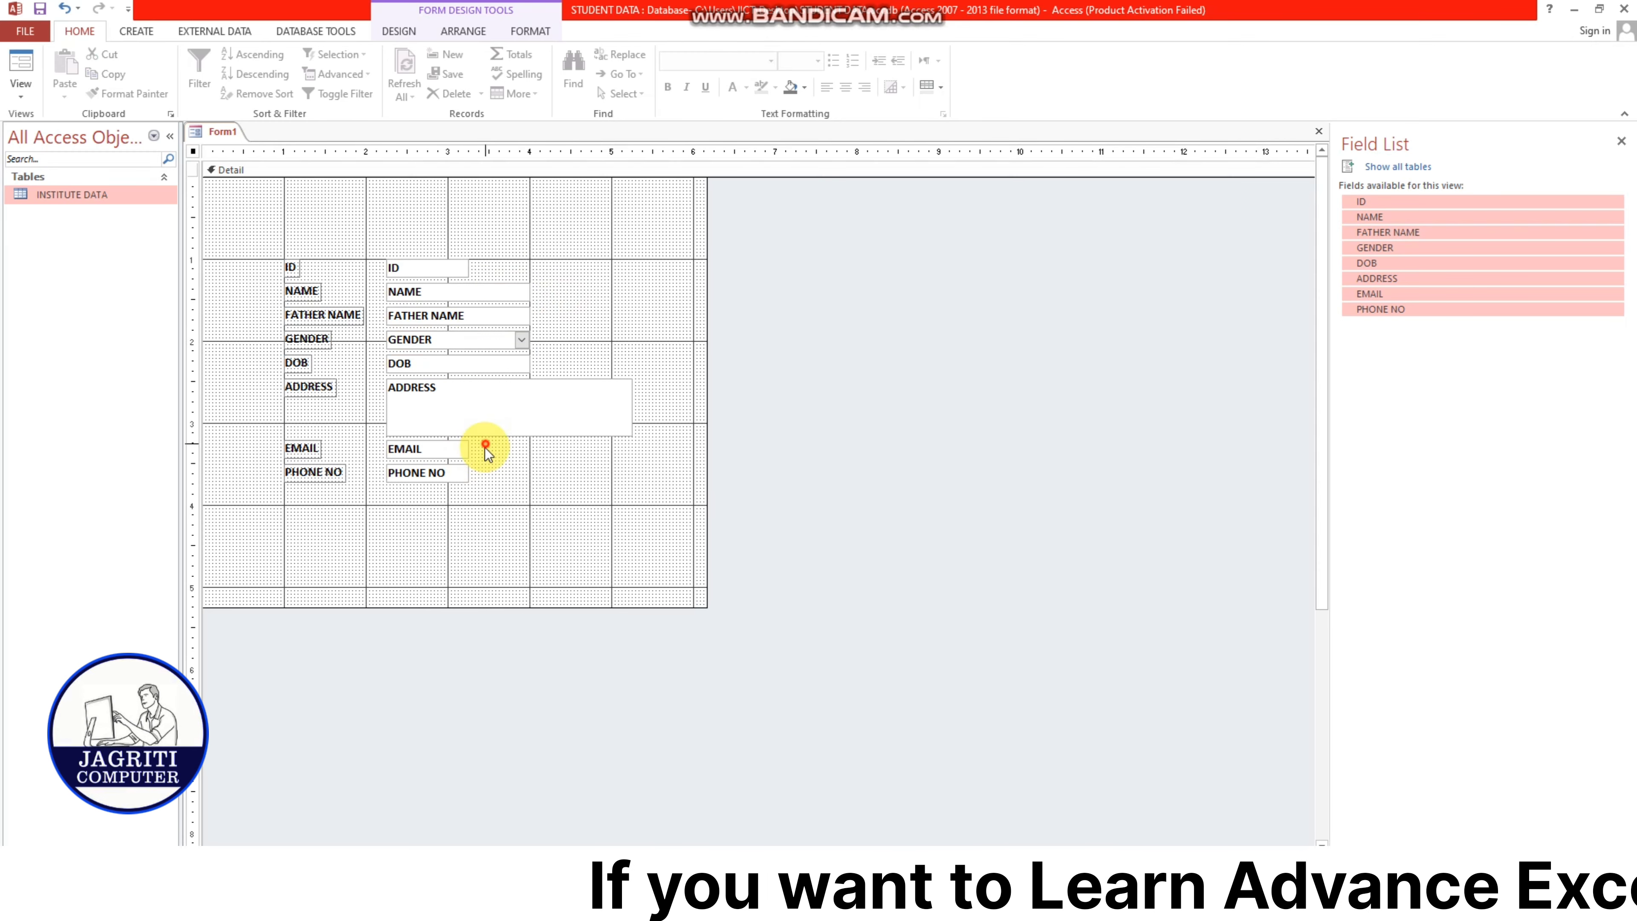
mouse_move(485, 443)
mouse_down()
mouse_move(457, 481)
mouse_move(530, 463)
mouse_up()
click(557, 471)
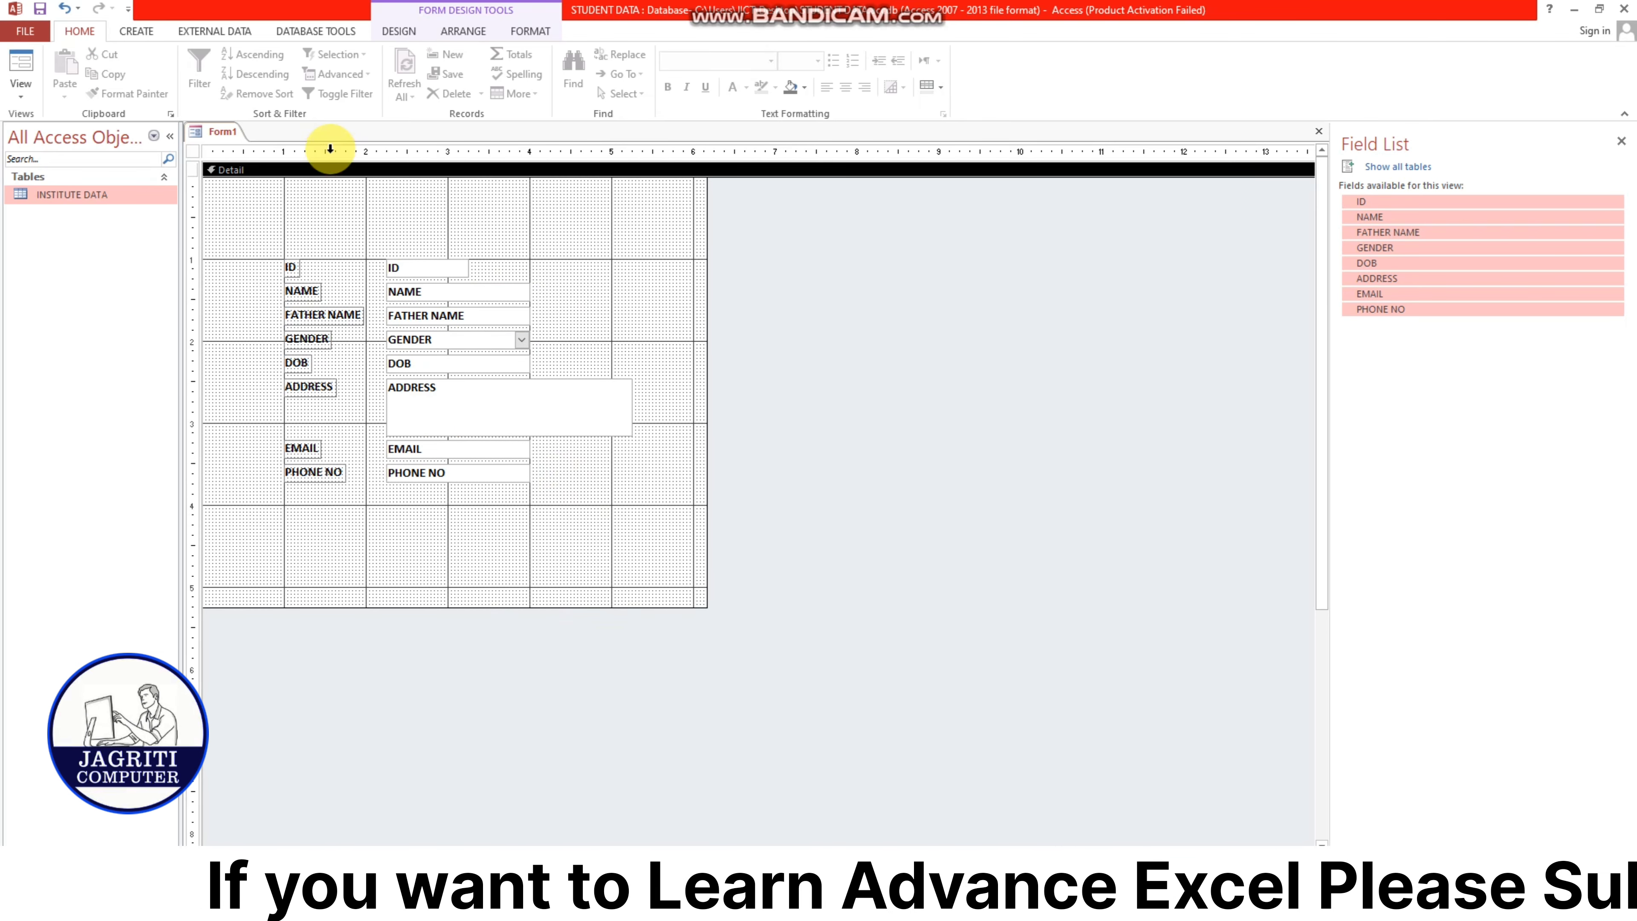
Step: Draw a command button below the fields with the Record Operations 'Add New Record' action and text caption
click(411, 33)
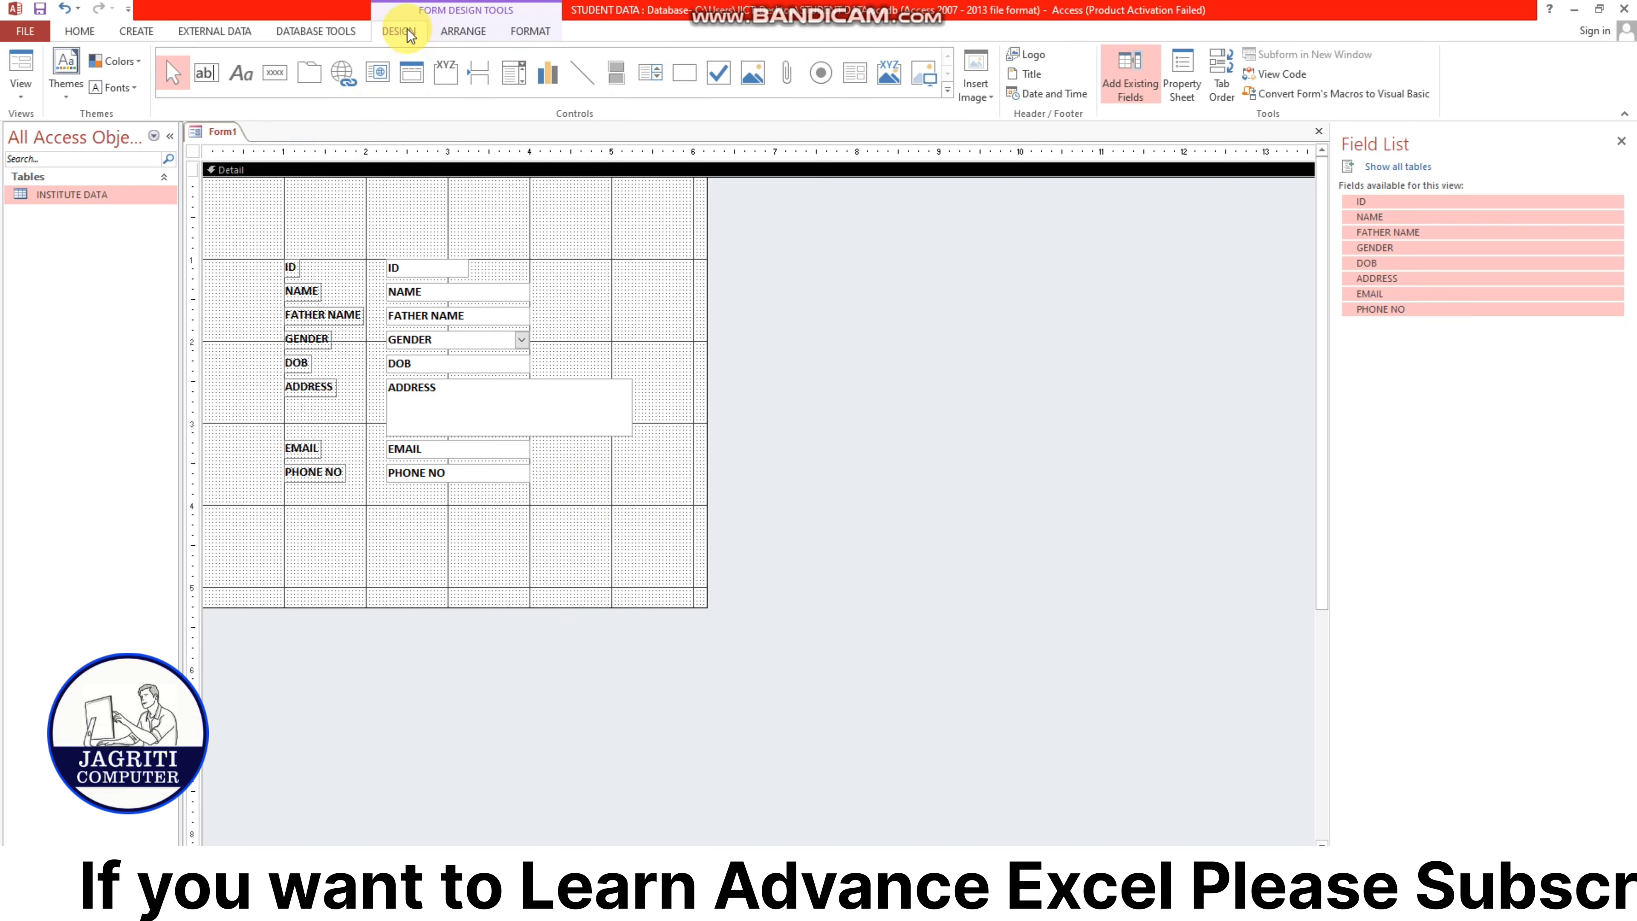
click(283, 72)
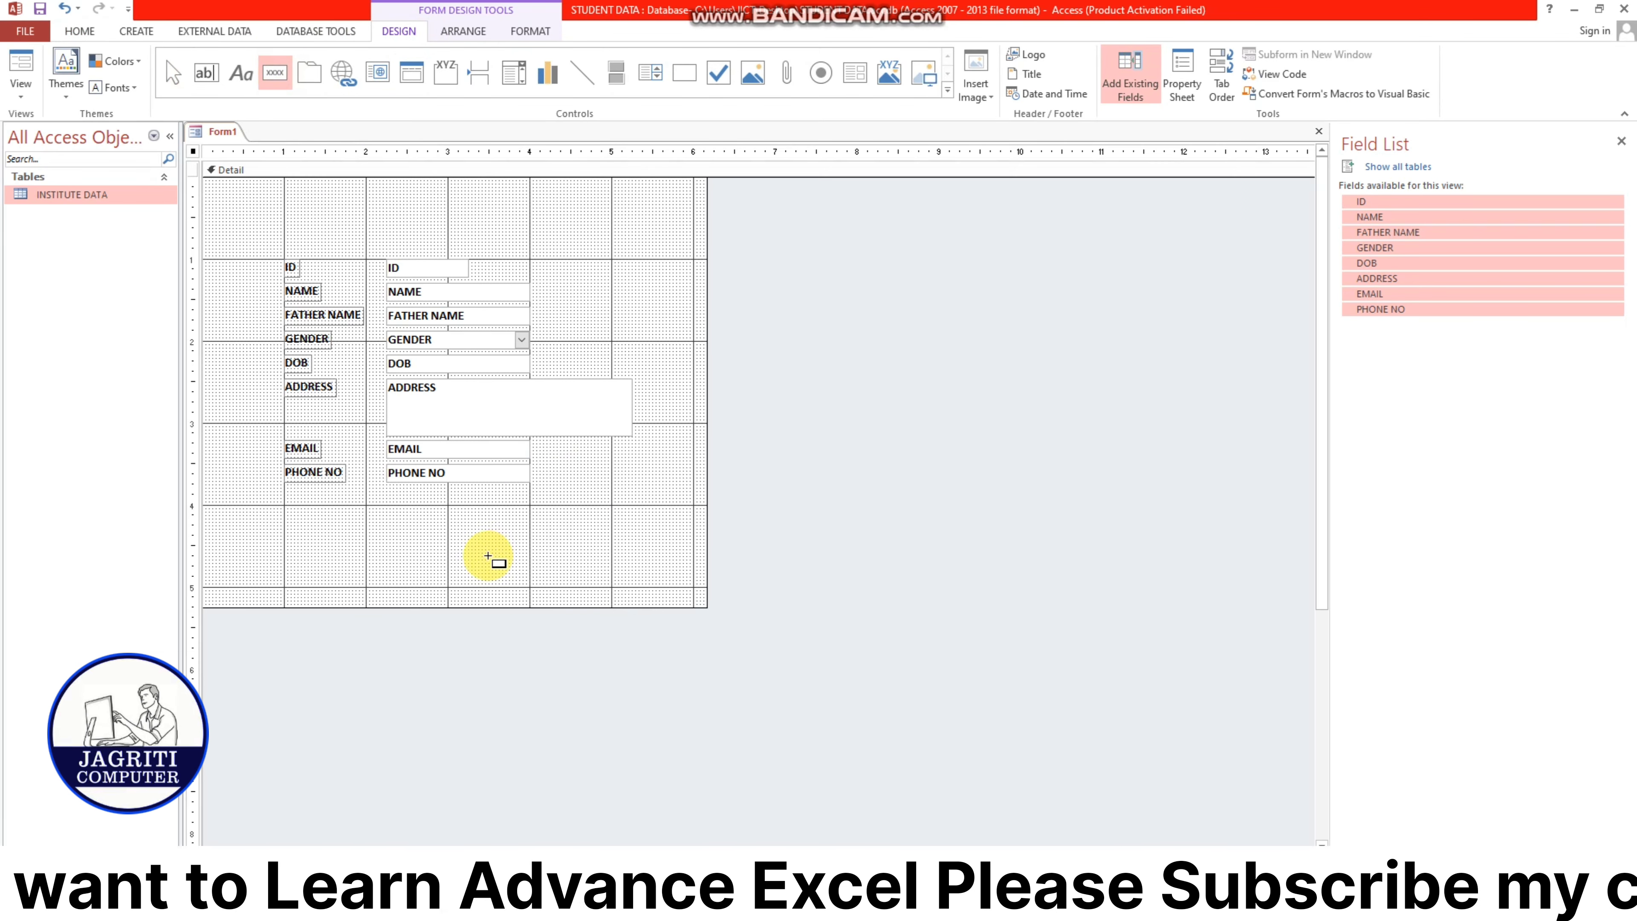
drag(485, 508, 630, 549)
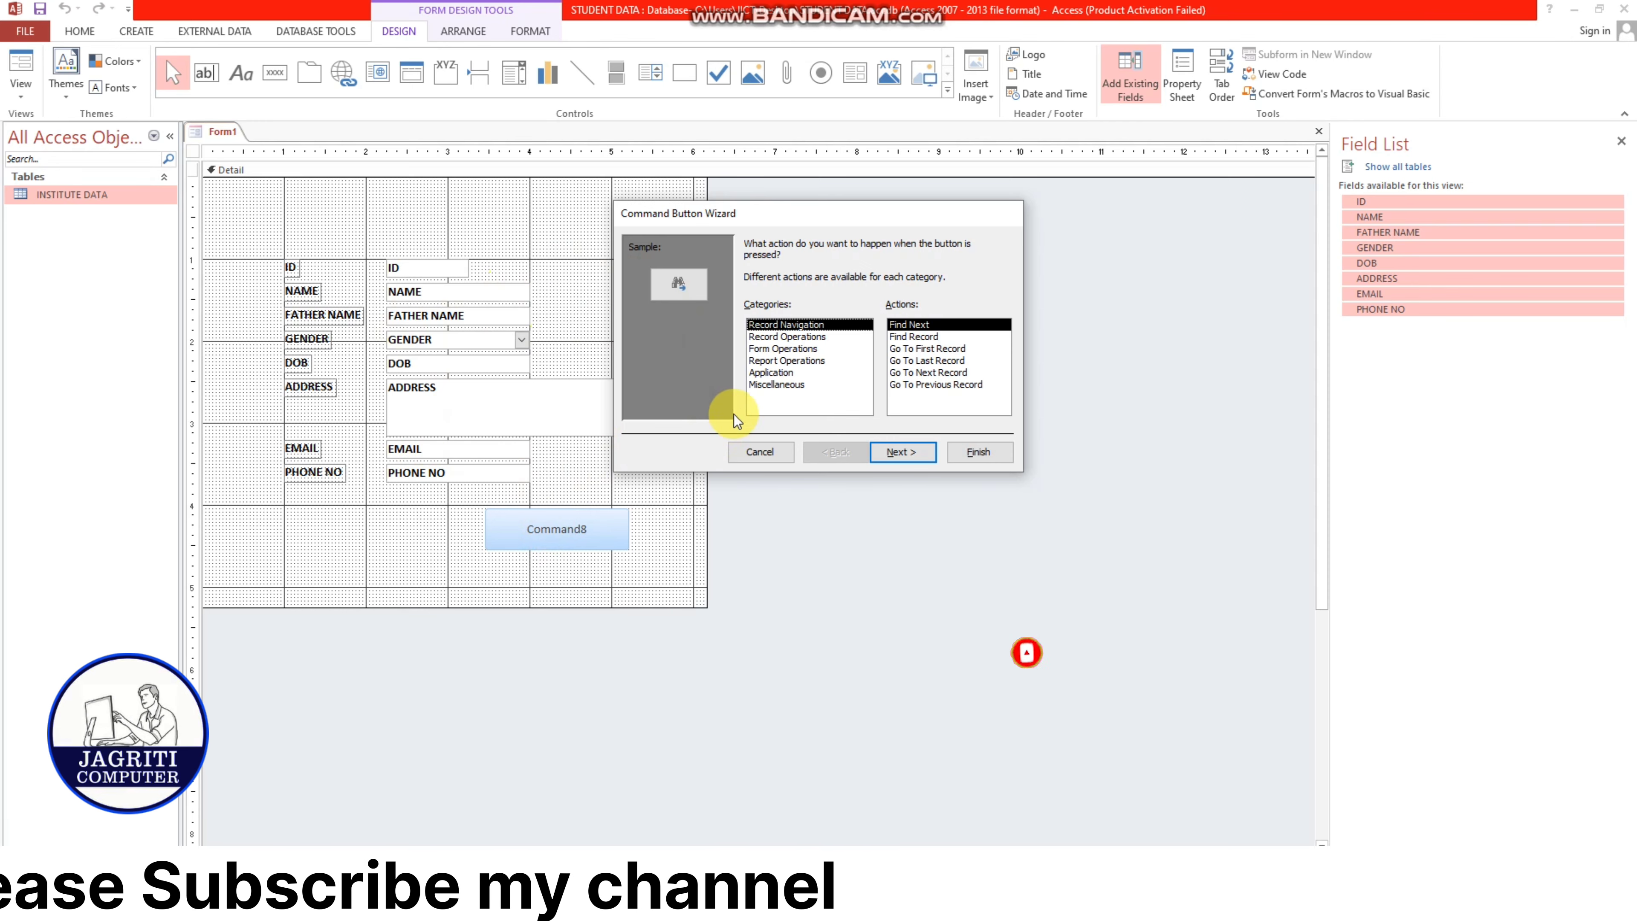
click(777, 337)
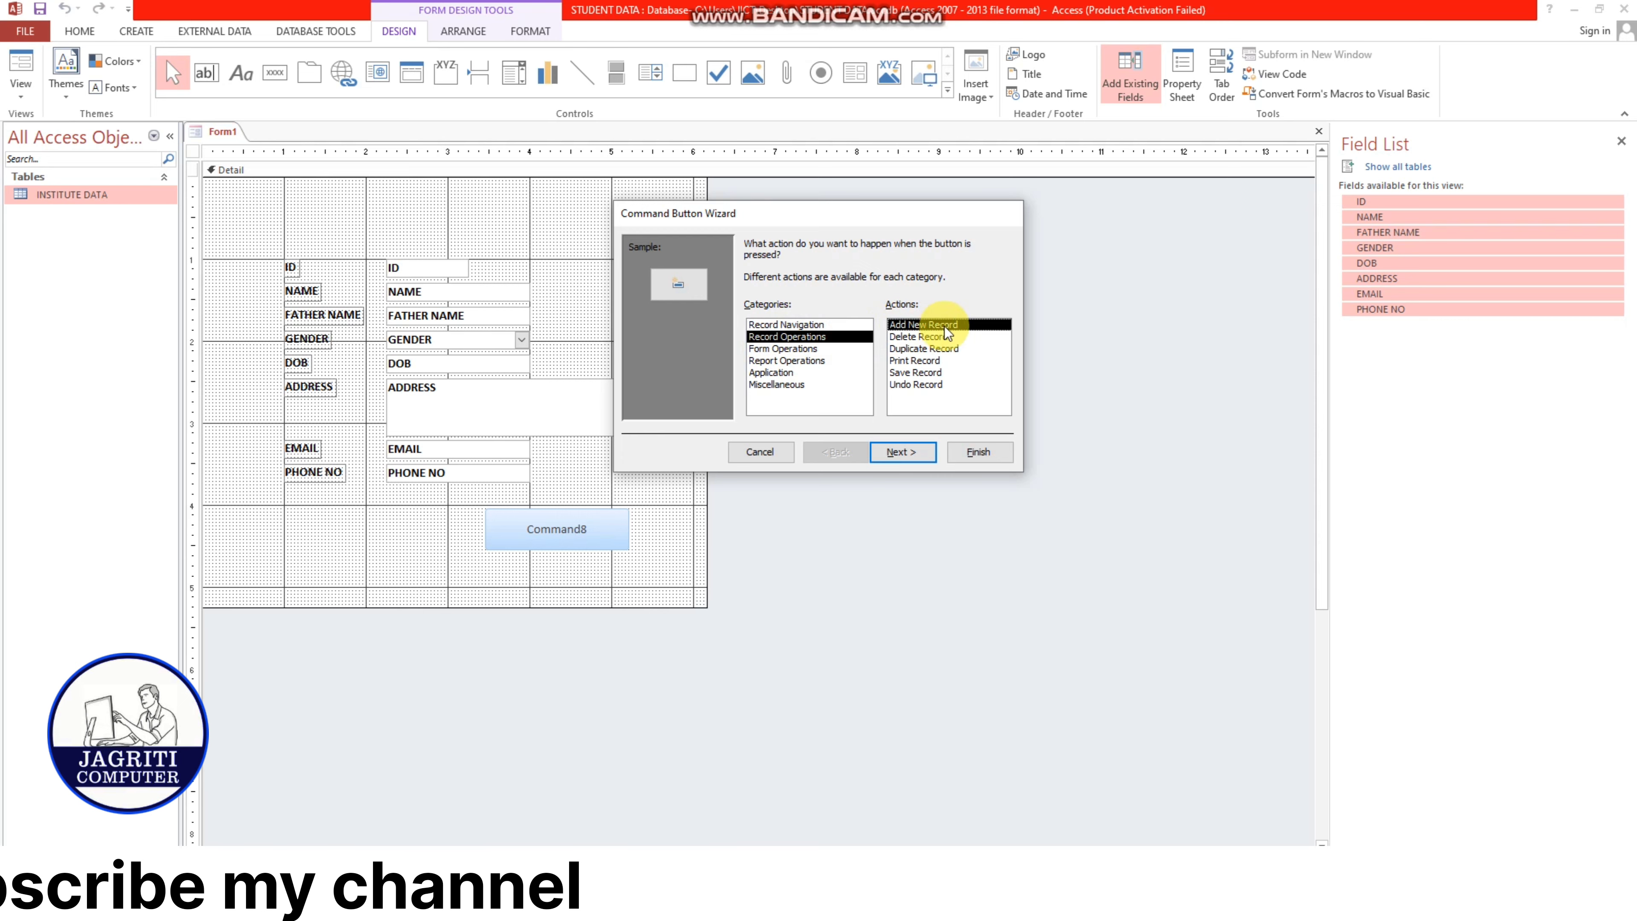
click(908, 456)
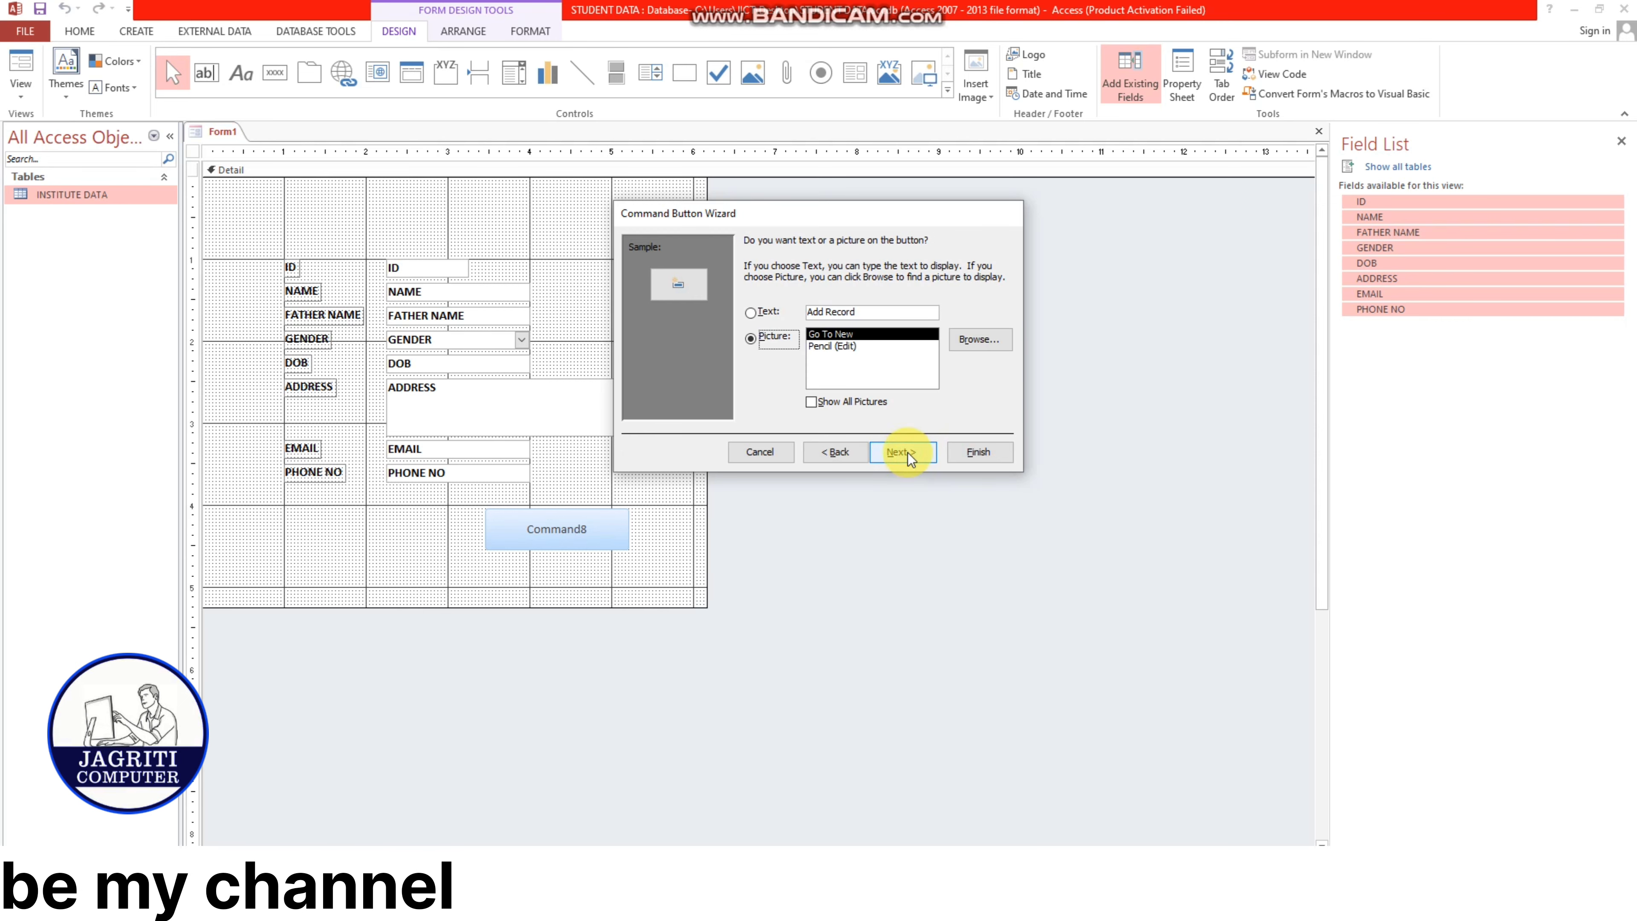
click(769, 312)
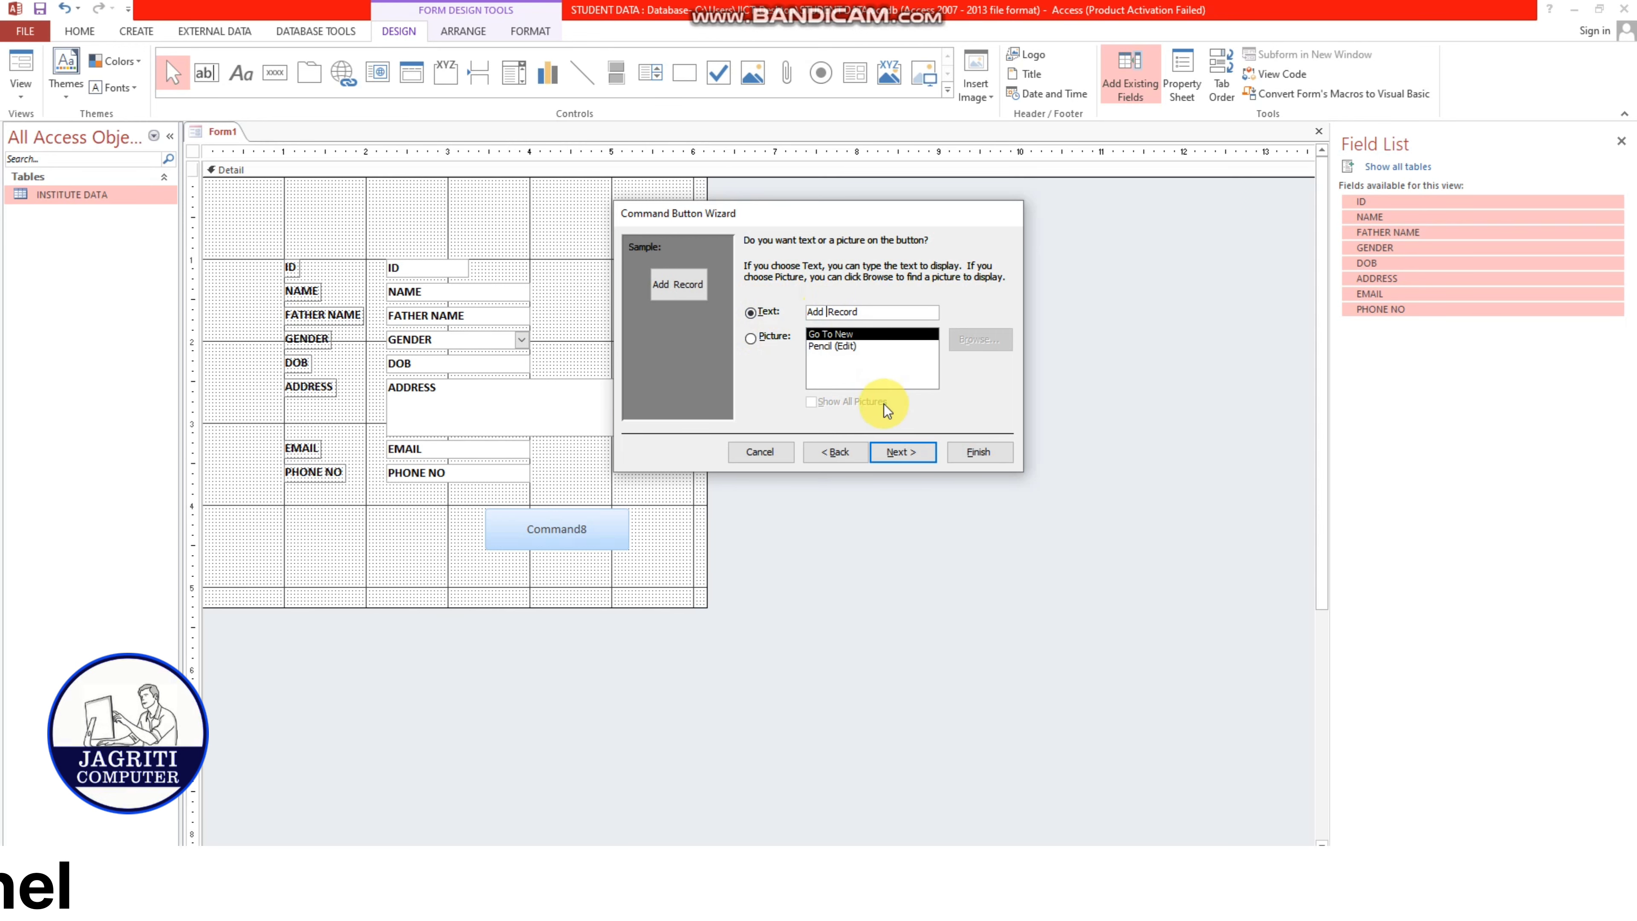
text(New)
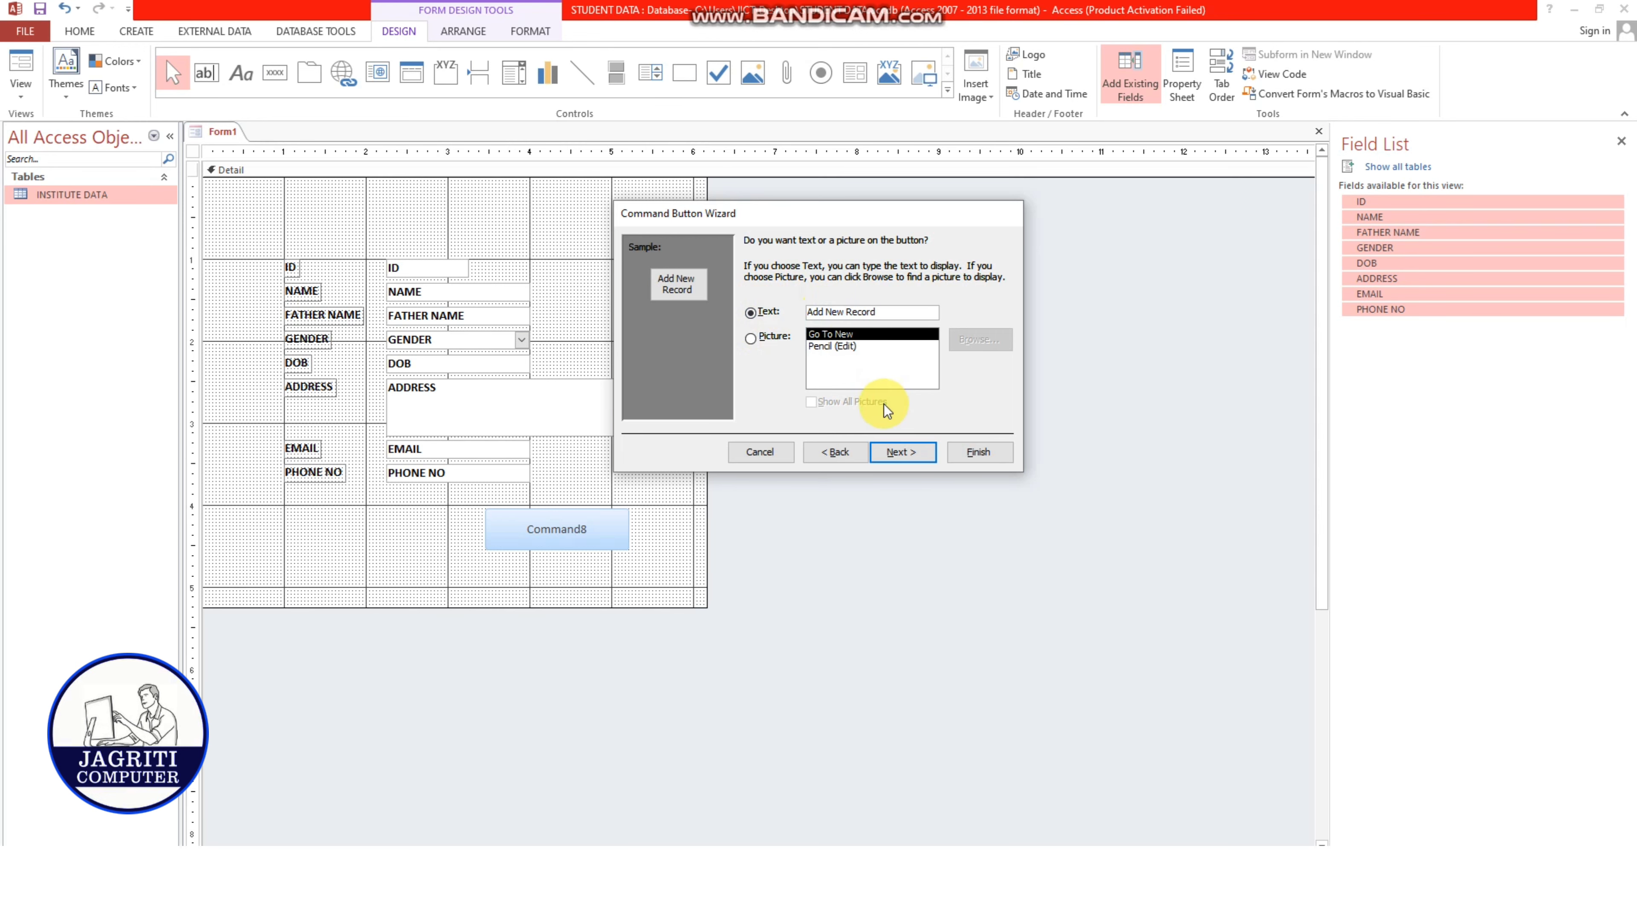
click(898, 454)
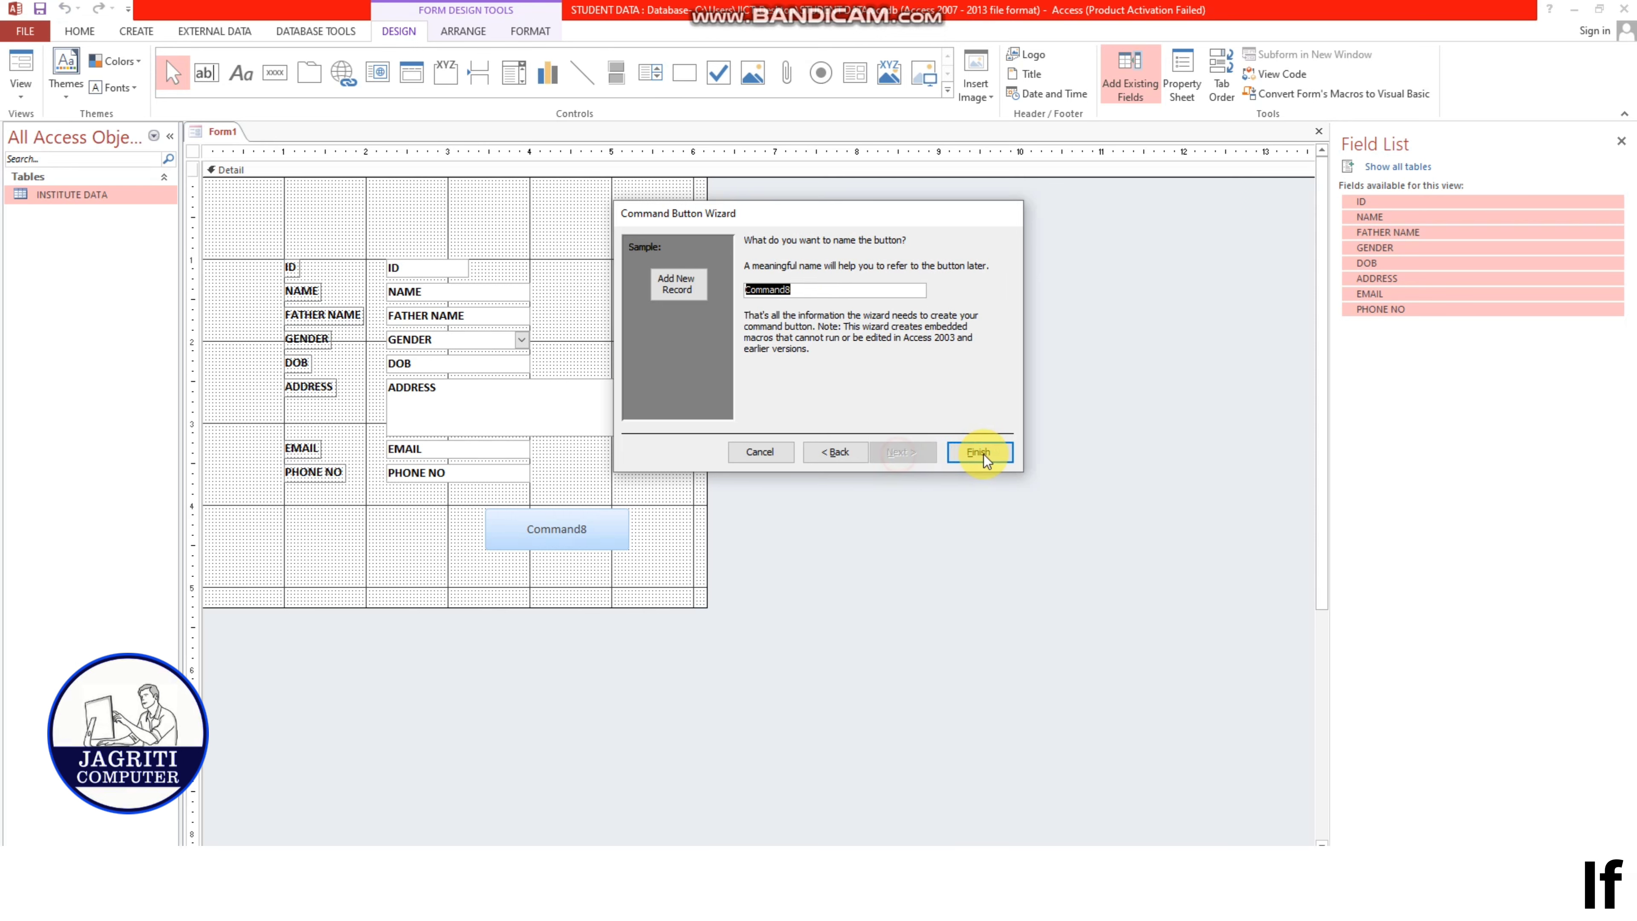
click(983, 454)
Step: Enlarge the Add New Record button and reselect it
drag(583, 534, 633, 554)
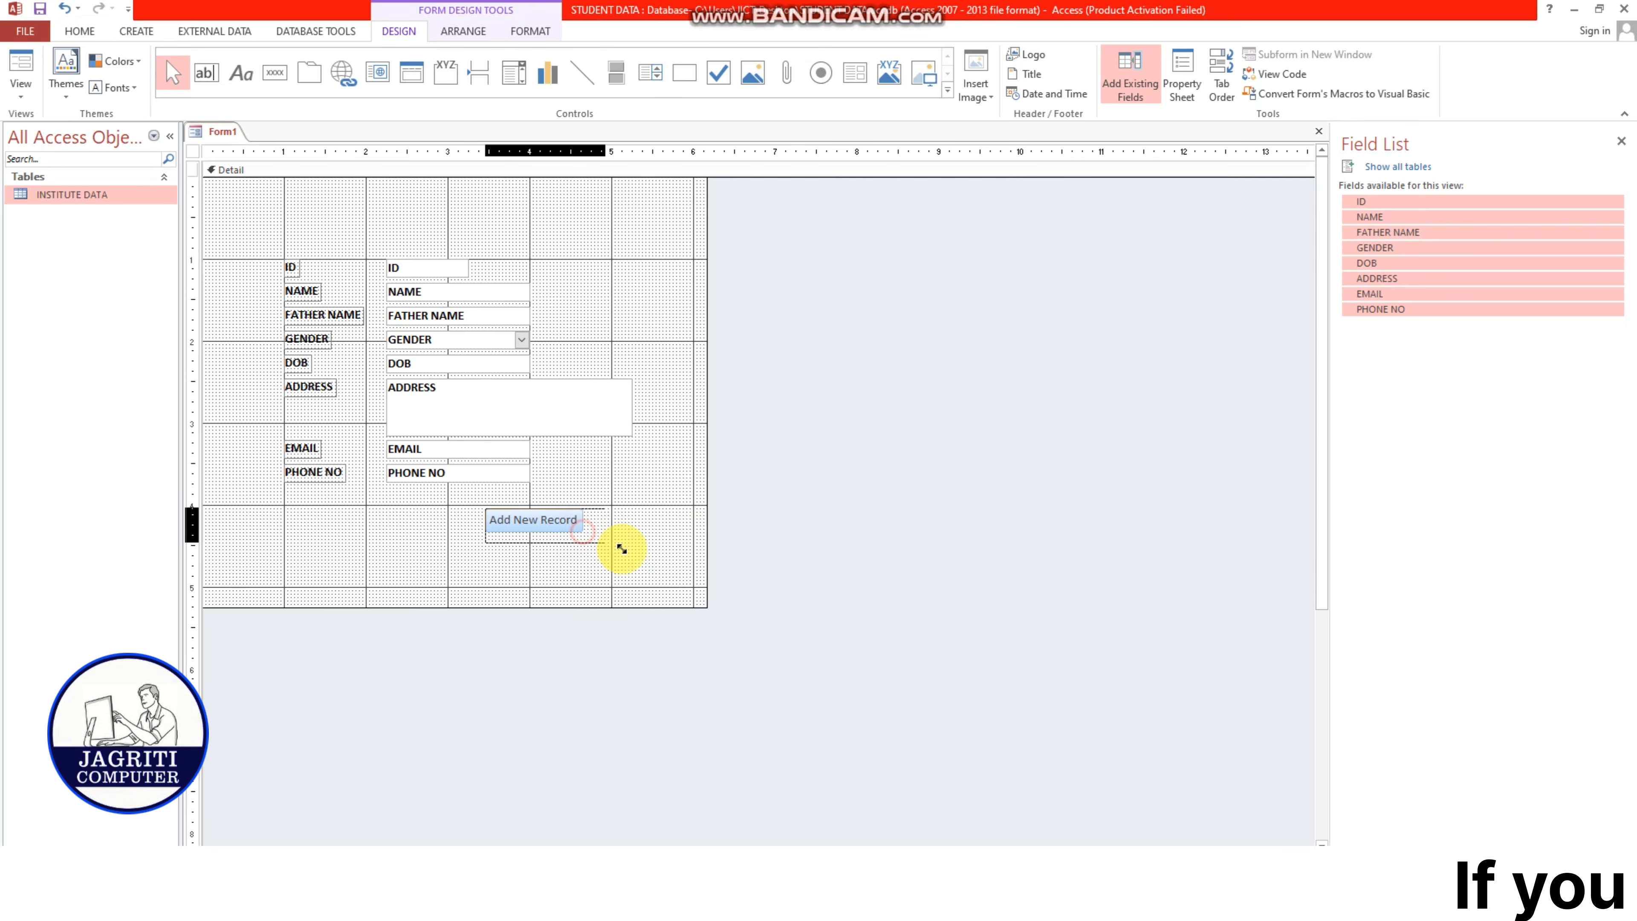
click(658, 547)
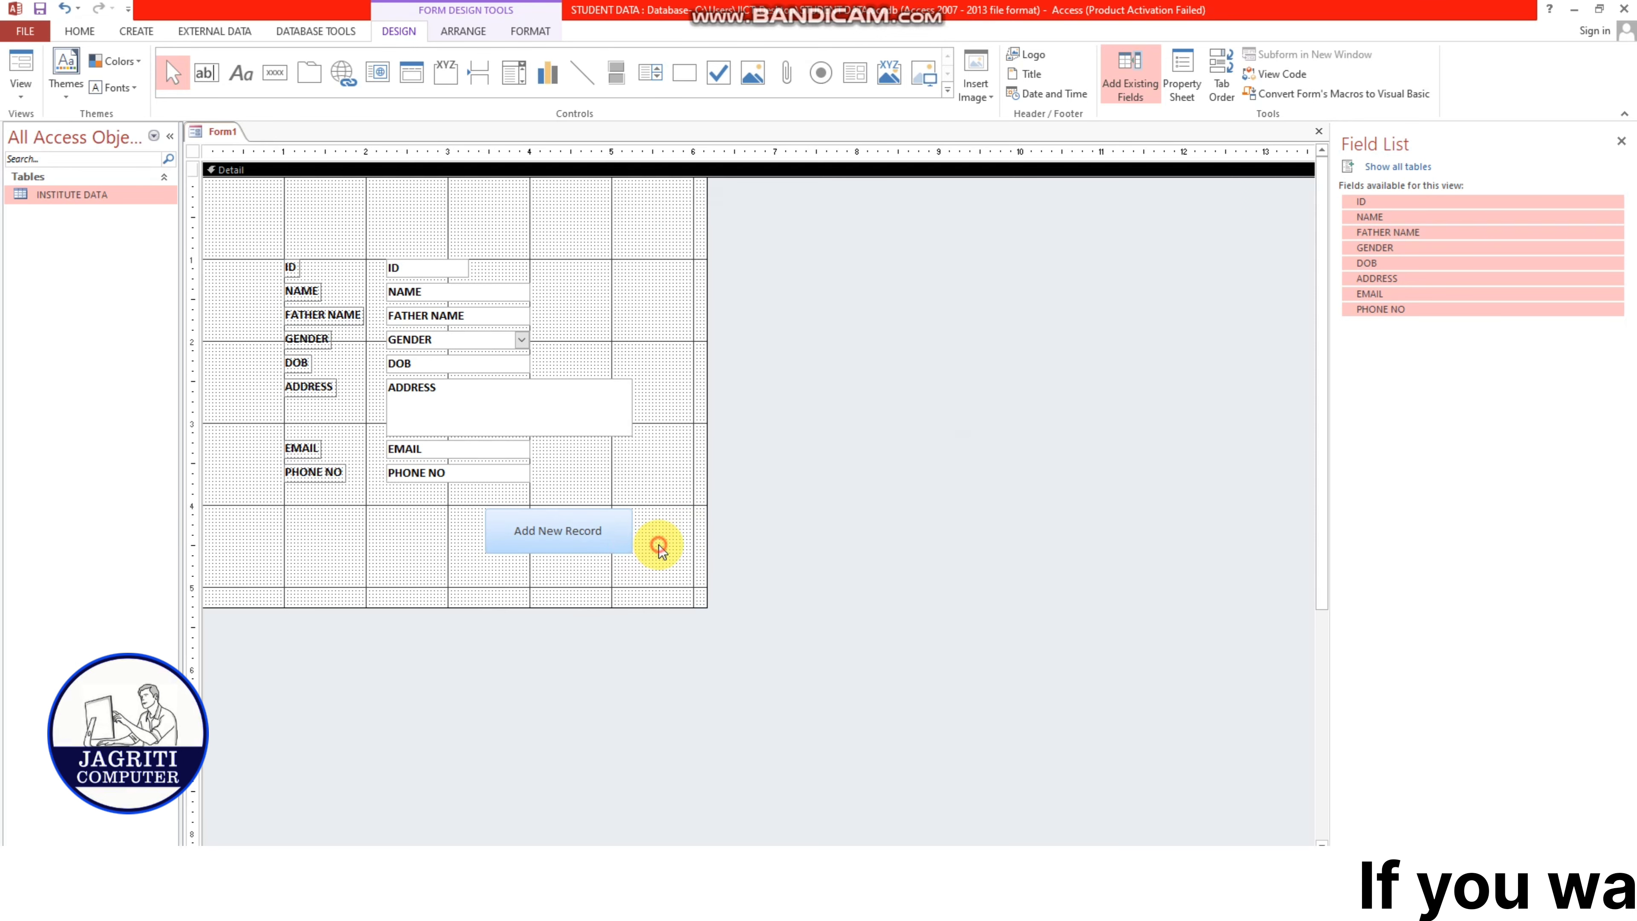
click(593, 550)
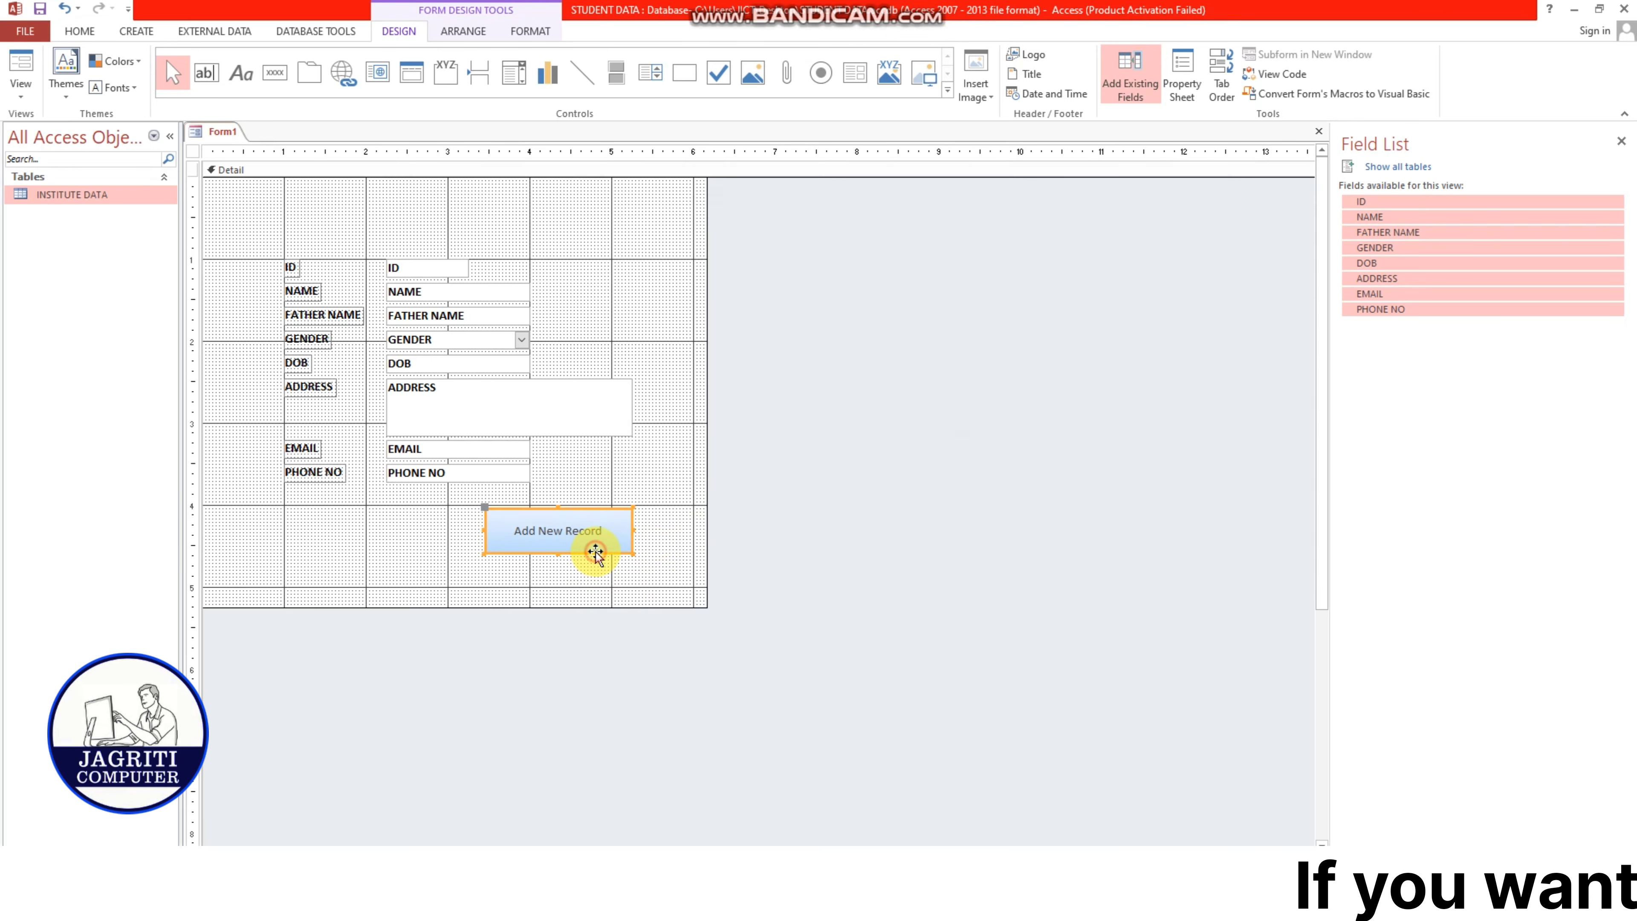
Step: Set the Add New Record button caption to bold, font size 12
click(530, 32)
click(121, 87)
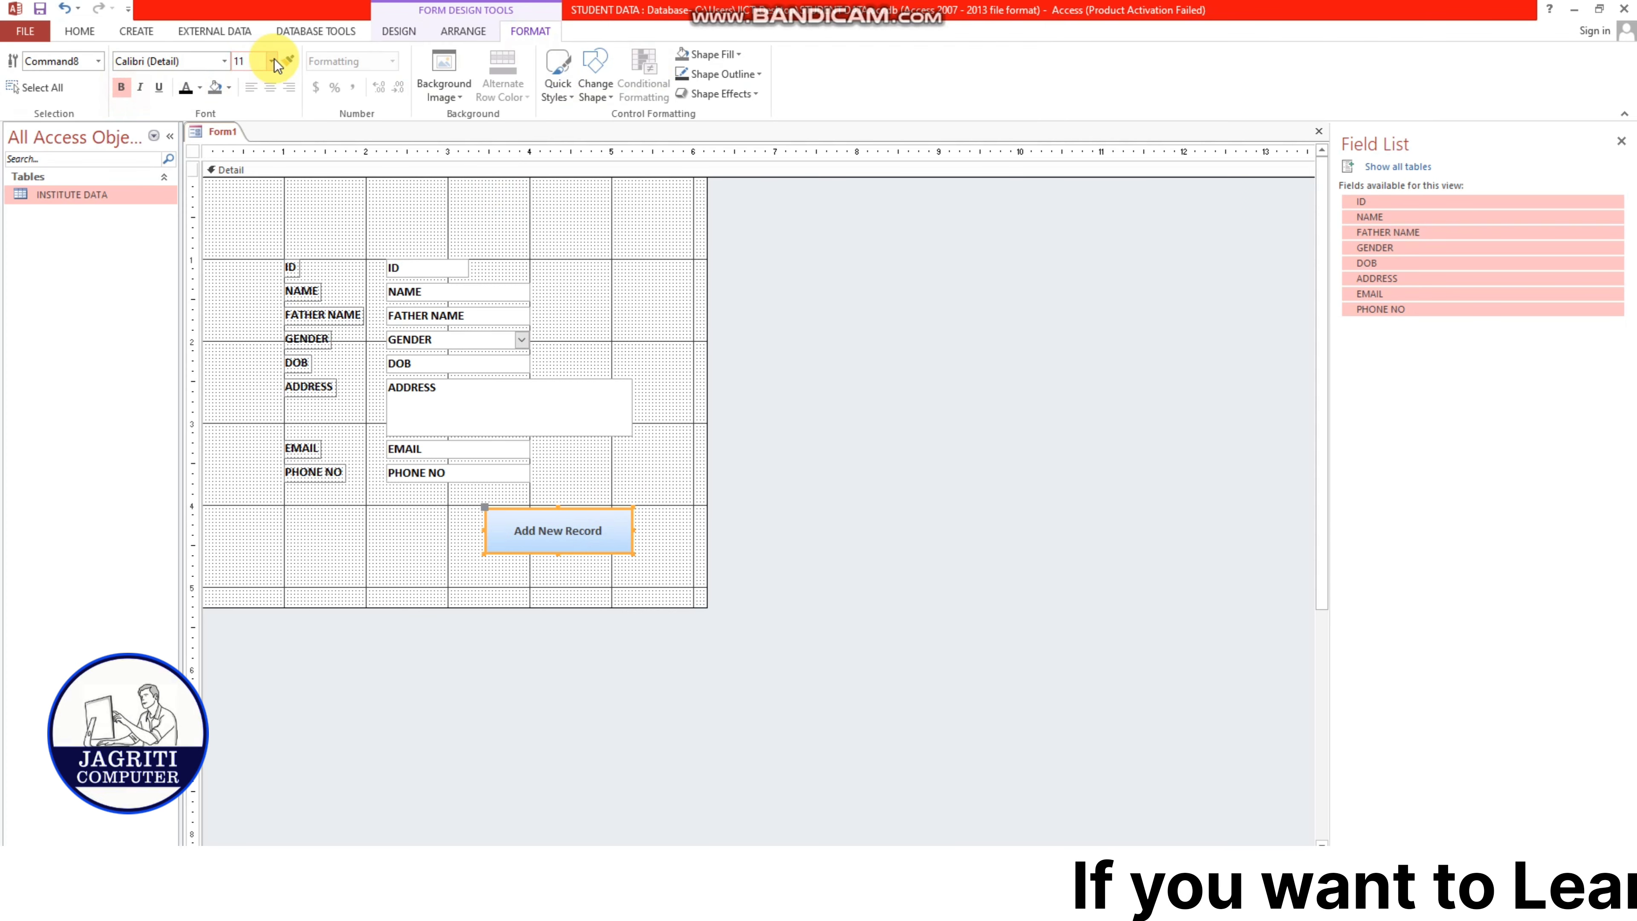
click(271, 61)
click(249, 178)
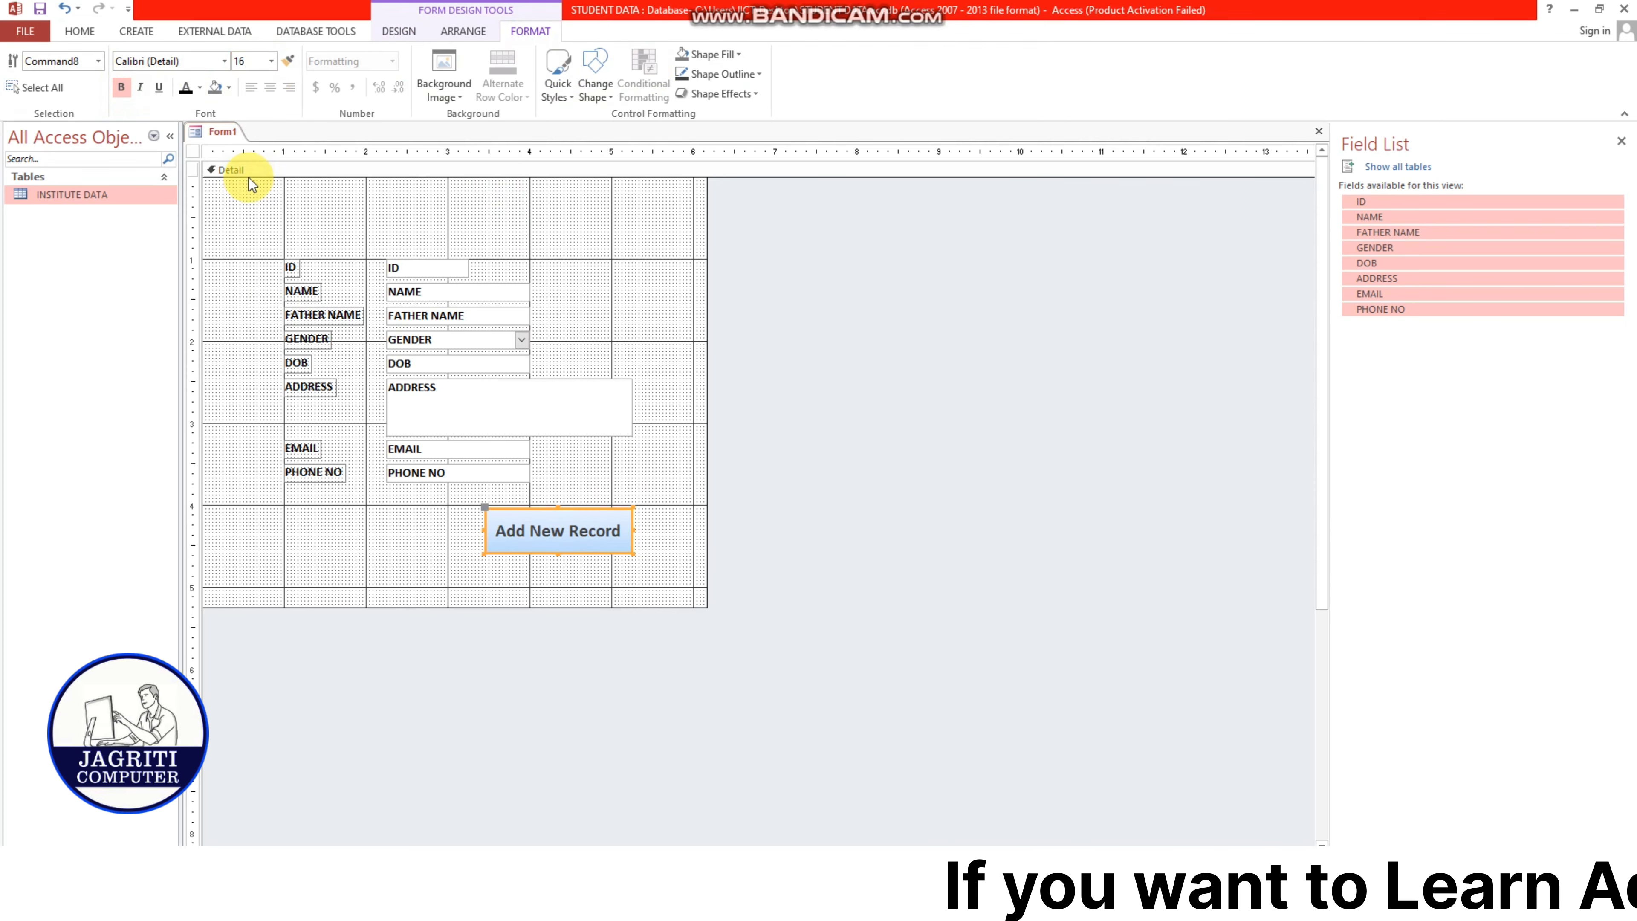
click(271, 62)
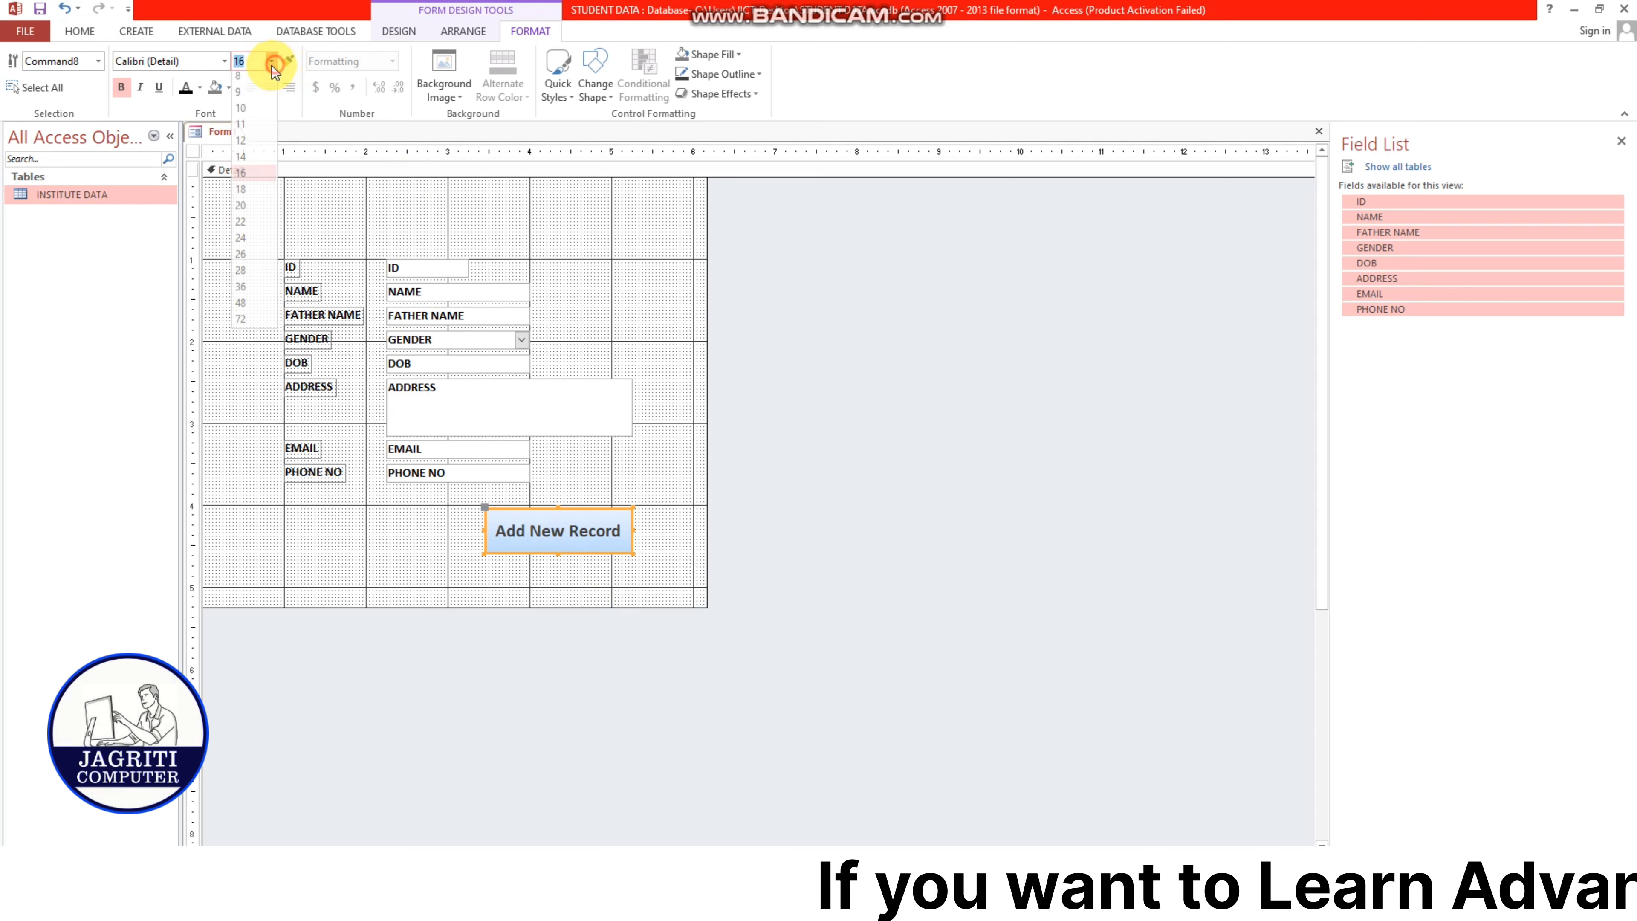
click(253, 180)
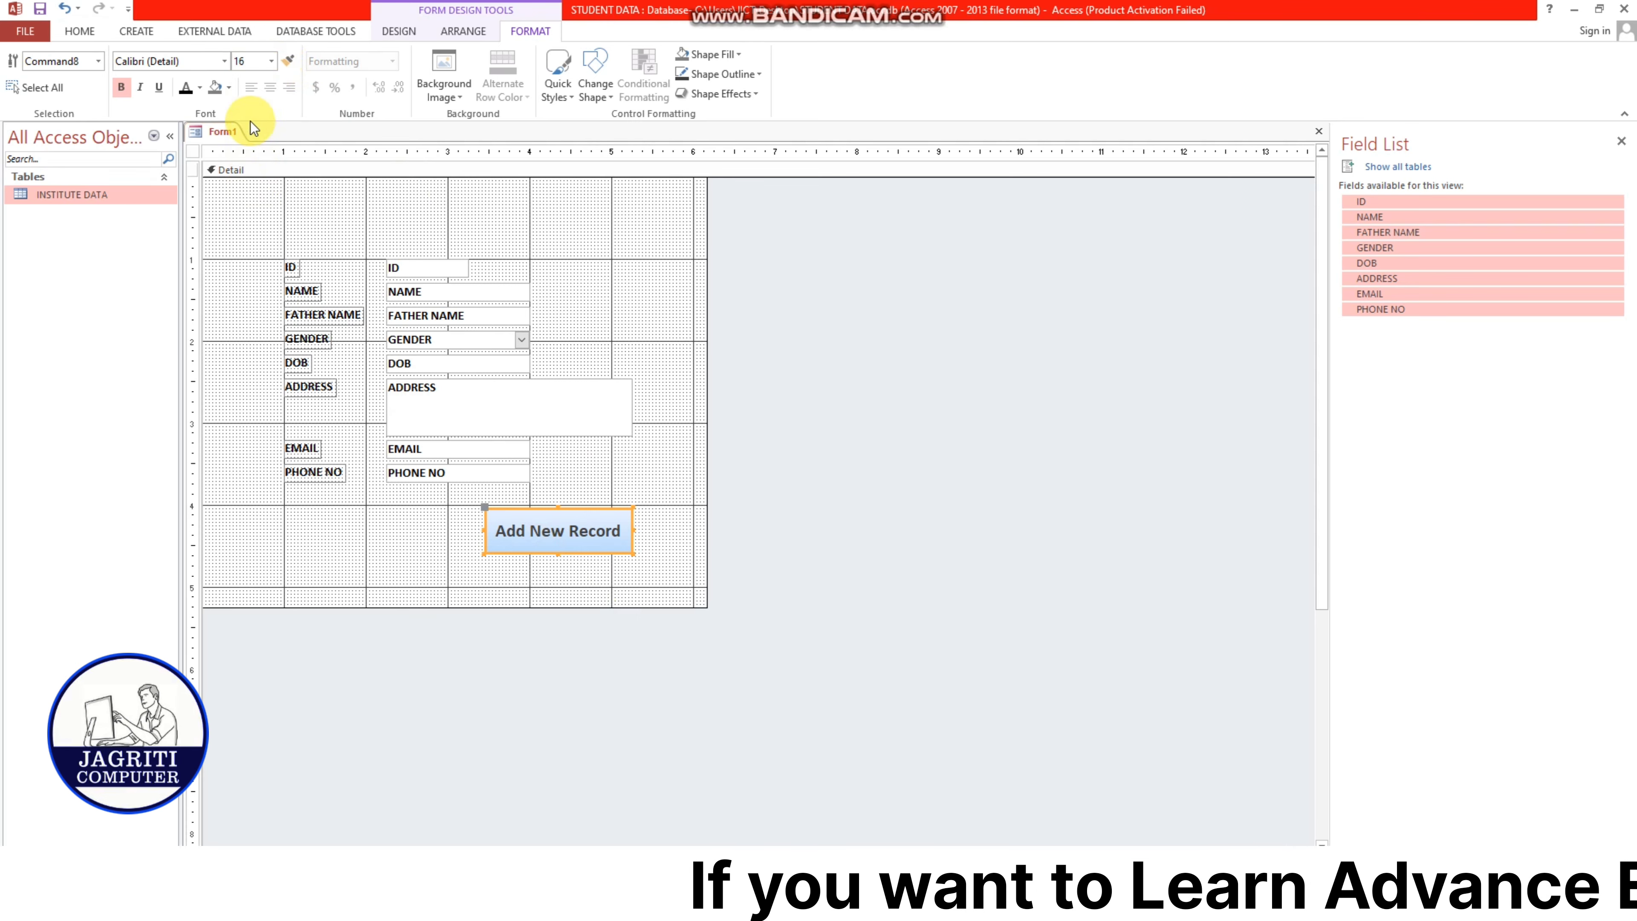
click(272, 60)
click(253, 150)
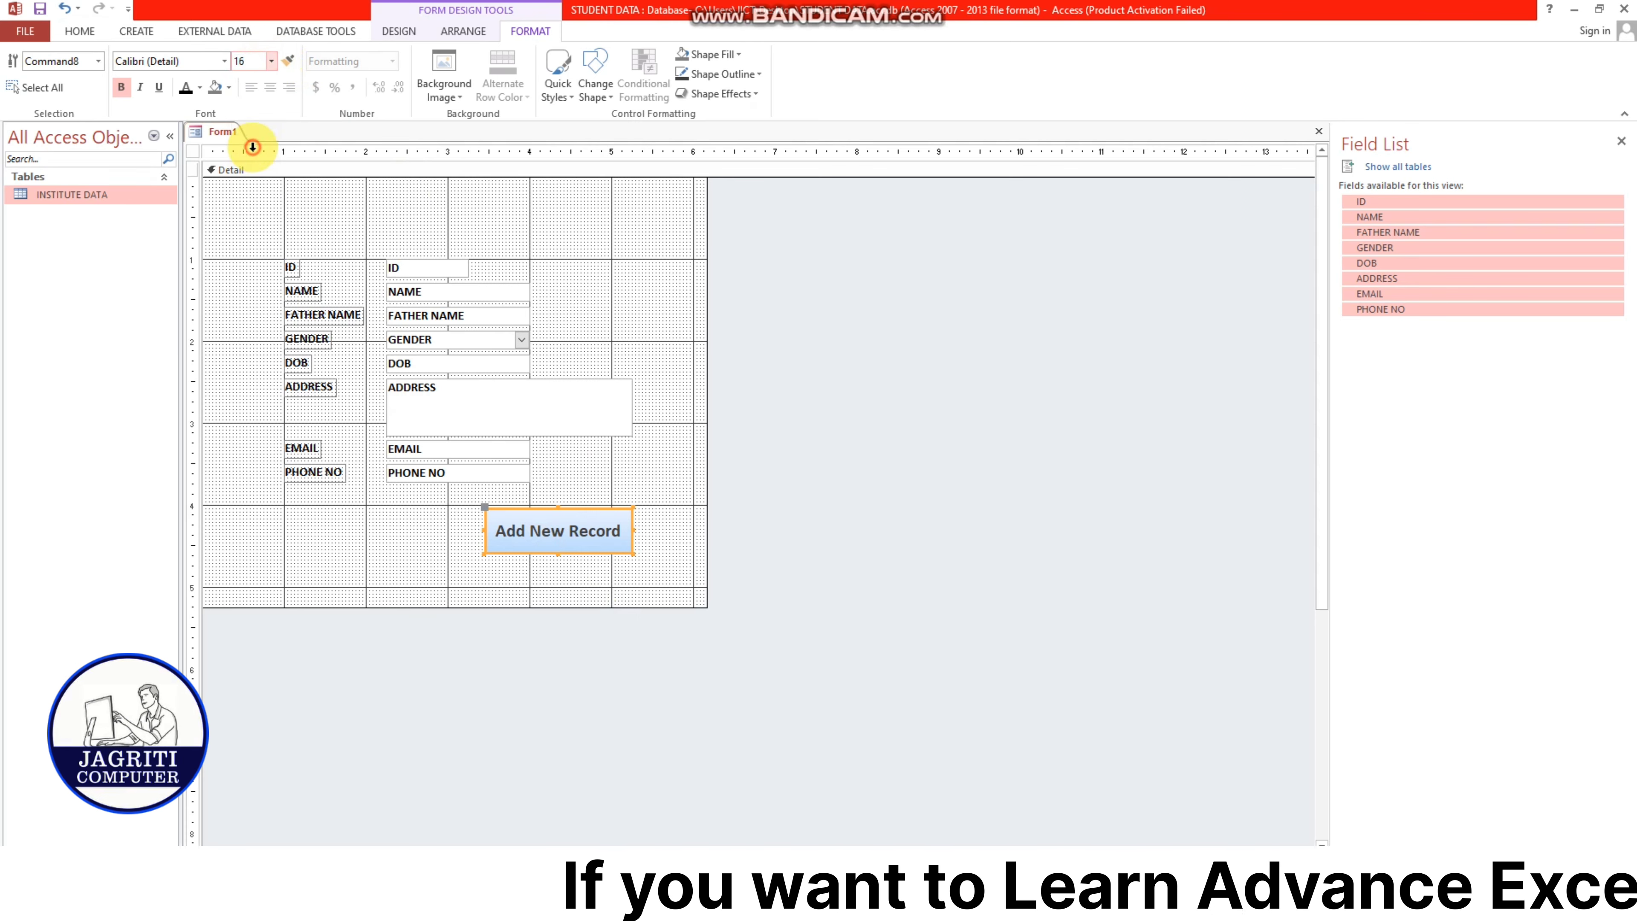
click(387, 511)
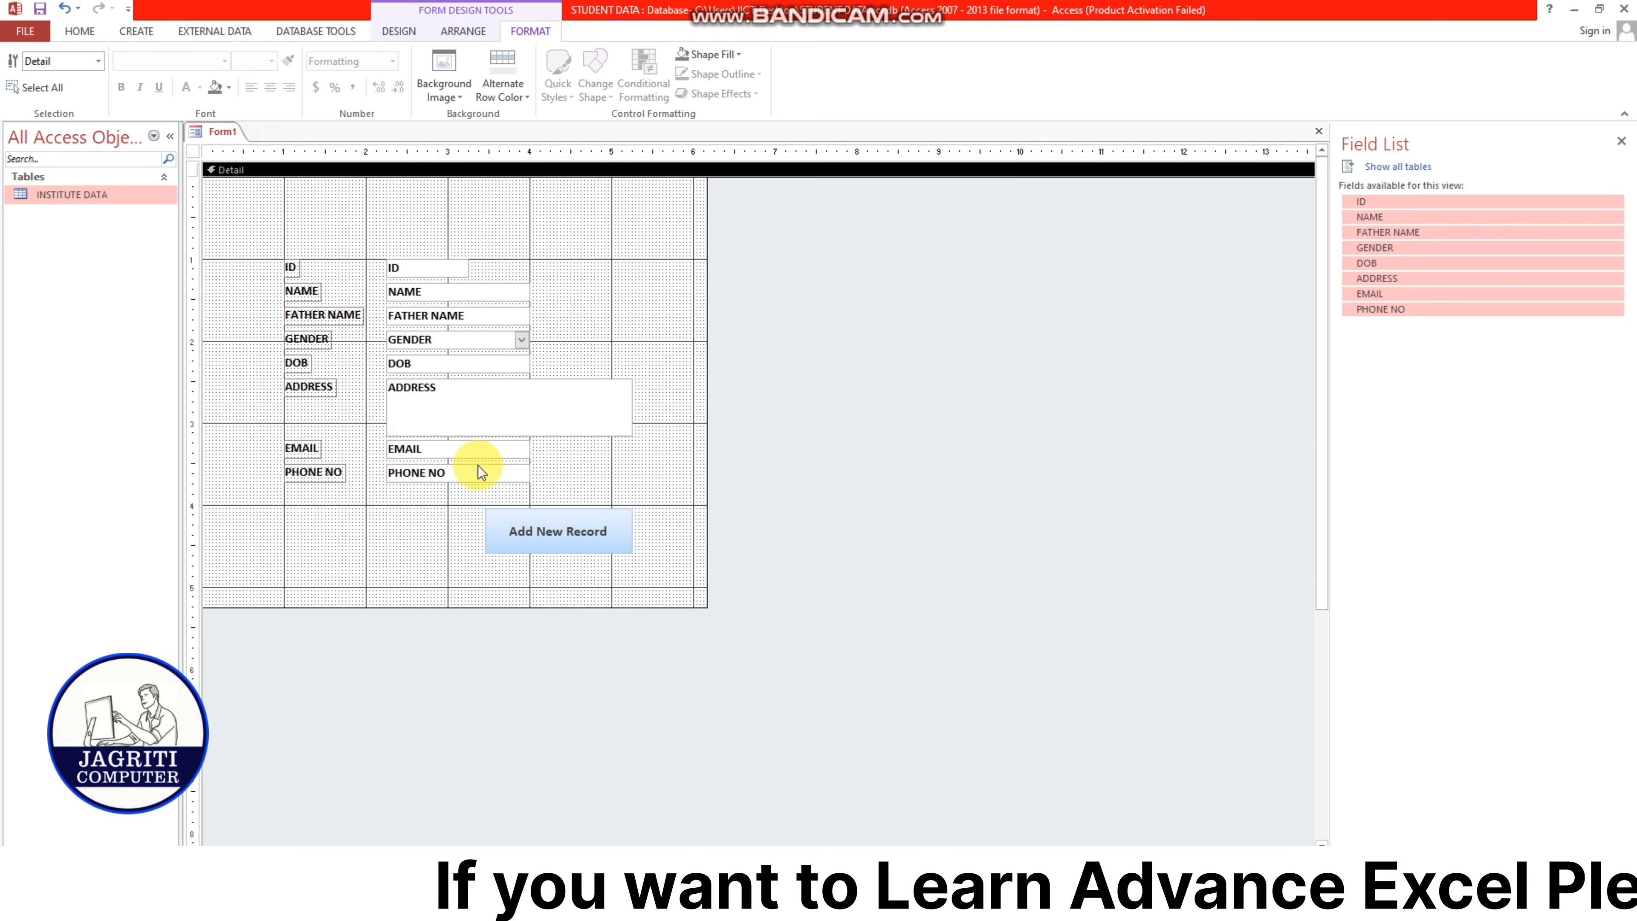
Step: Add a label across the top of the form reading 'STUDENT RECORD'
click(408, 34)
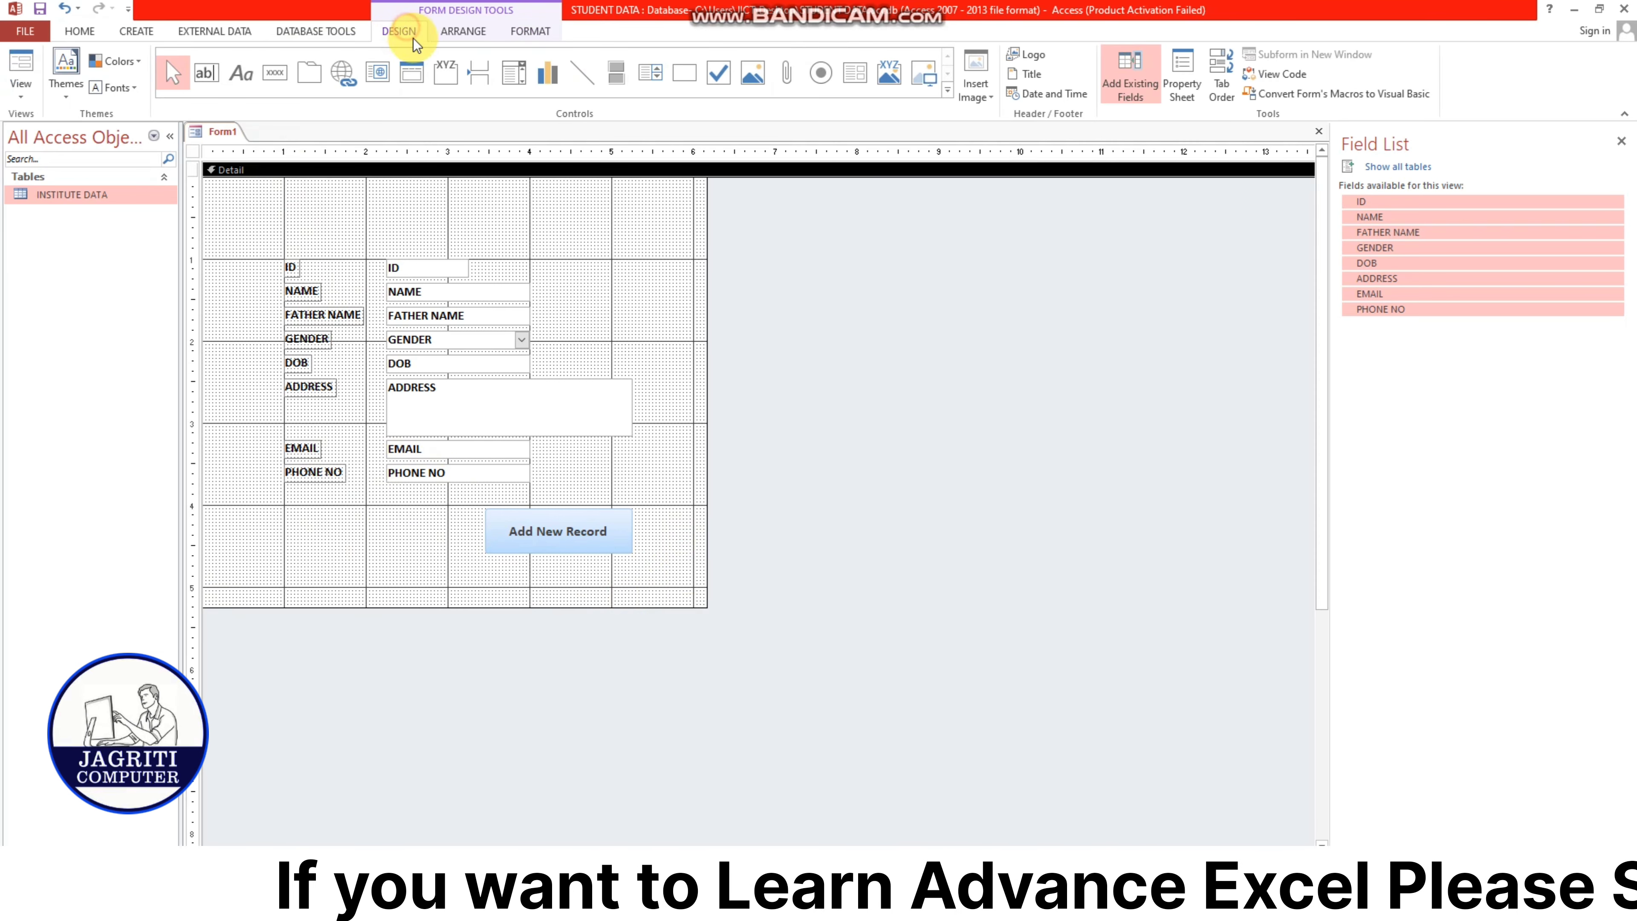
click(243, 78)
drag(230, 197, 669, 249)
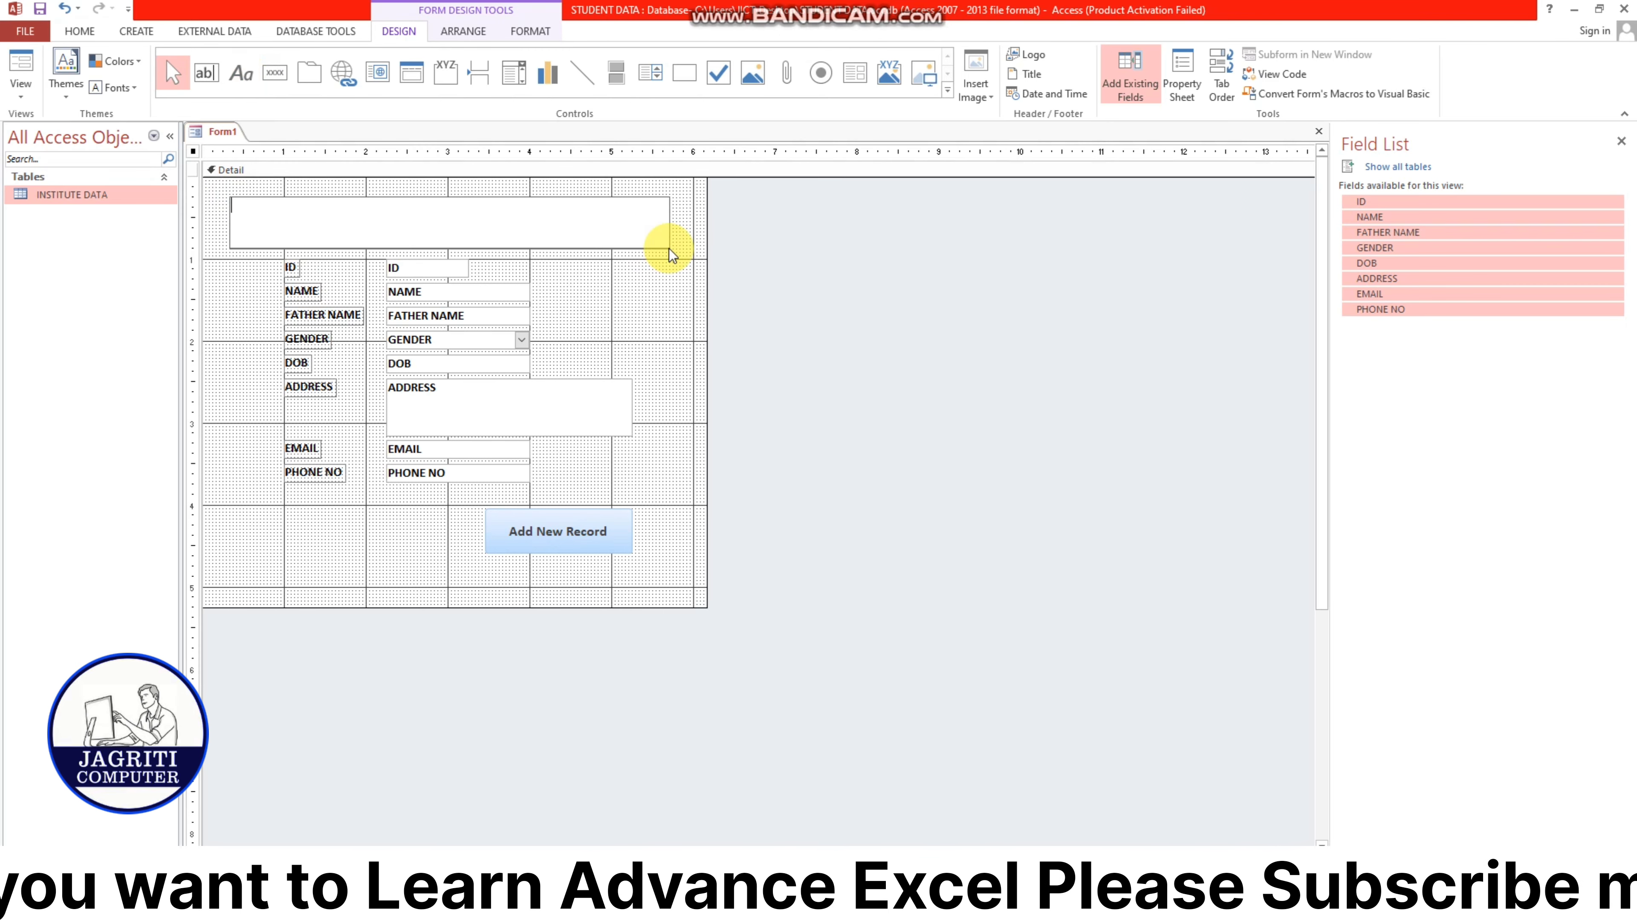
text(STUDENT)
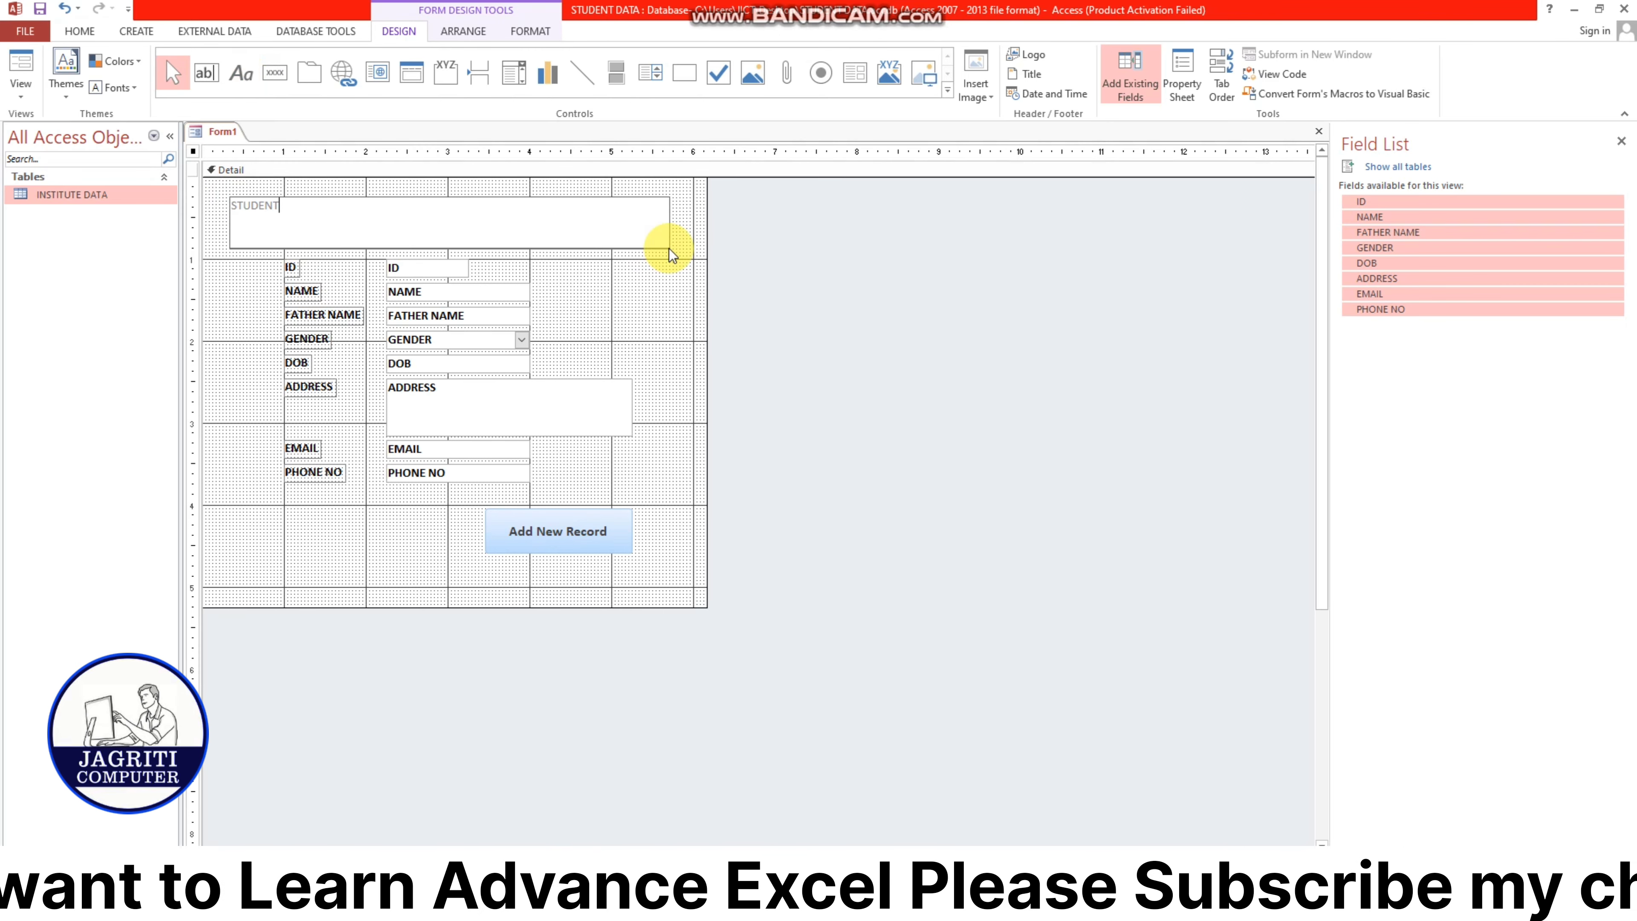
text( RECOR)
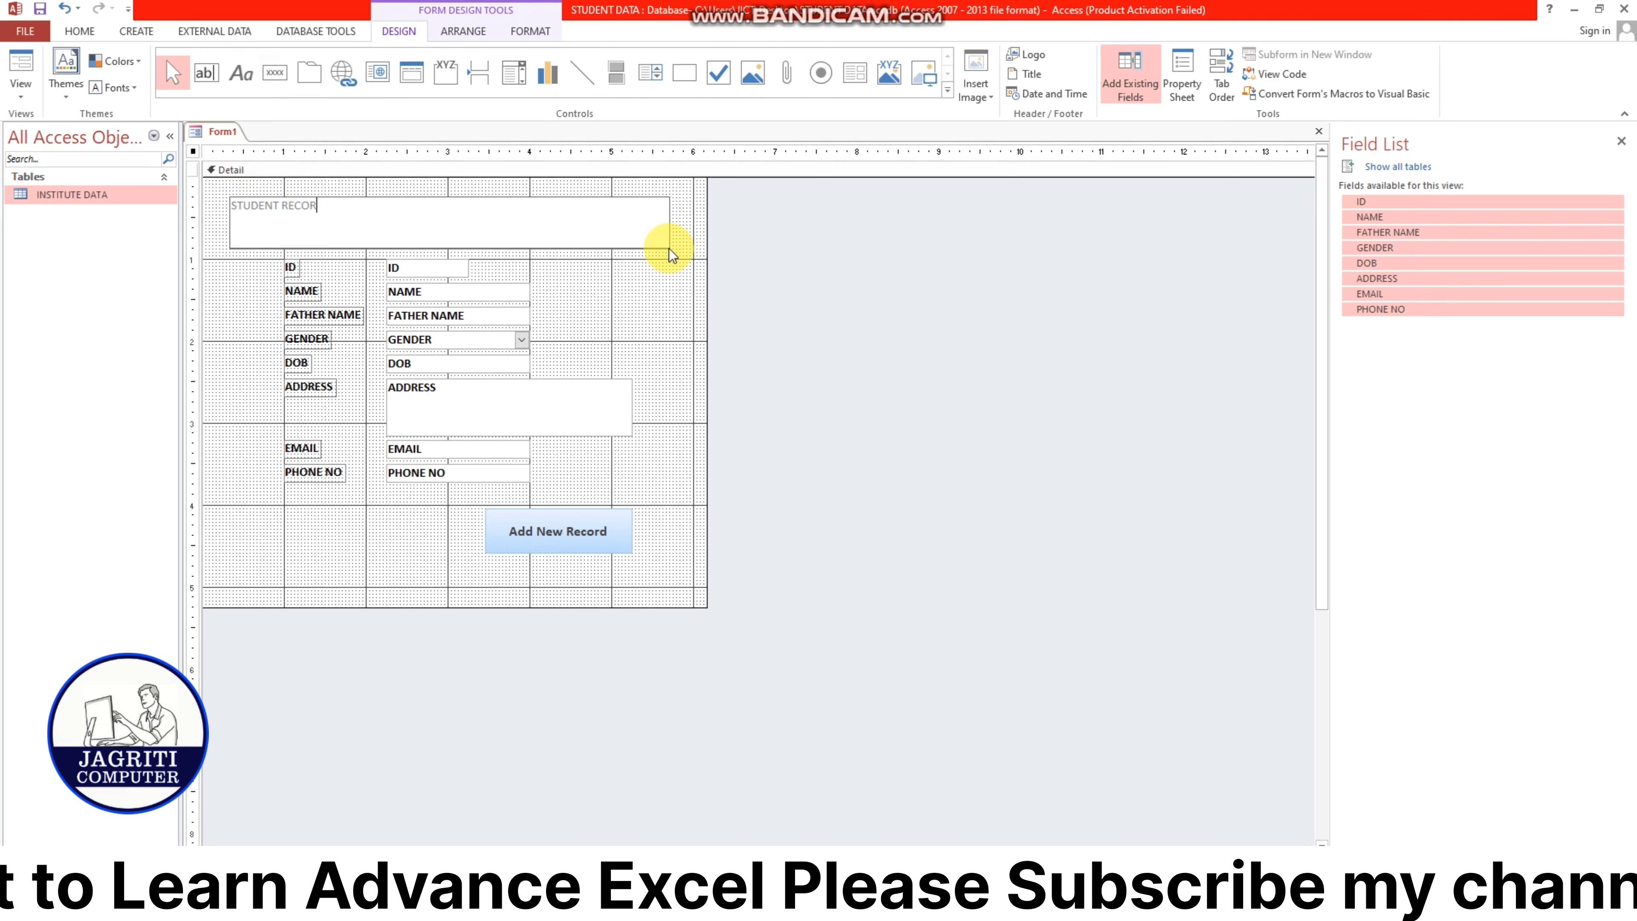
text(E)
key(BackSpace)
text(D)
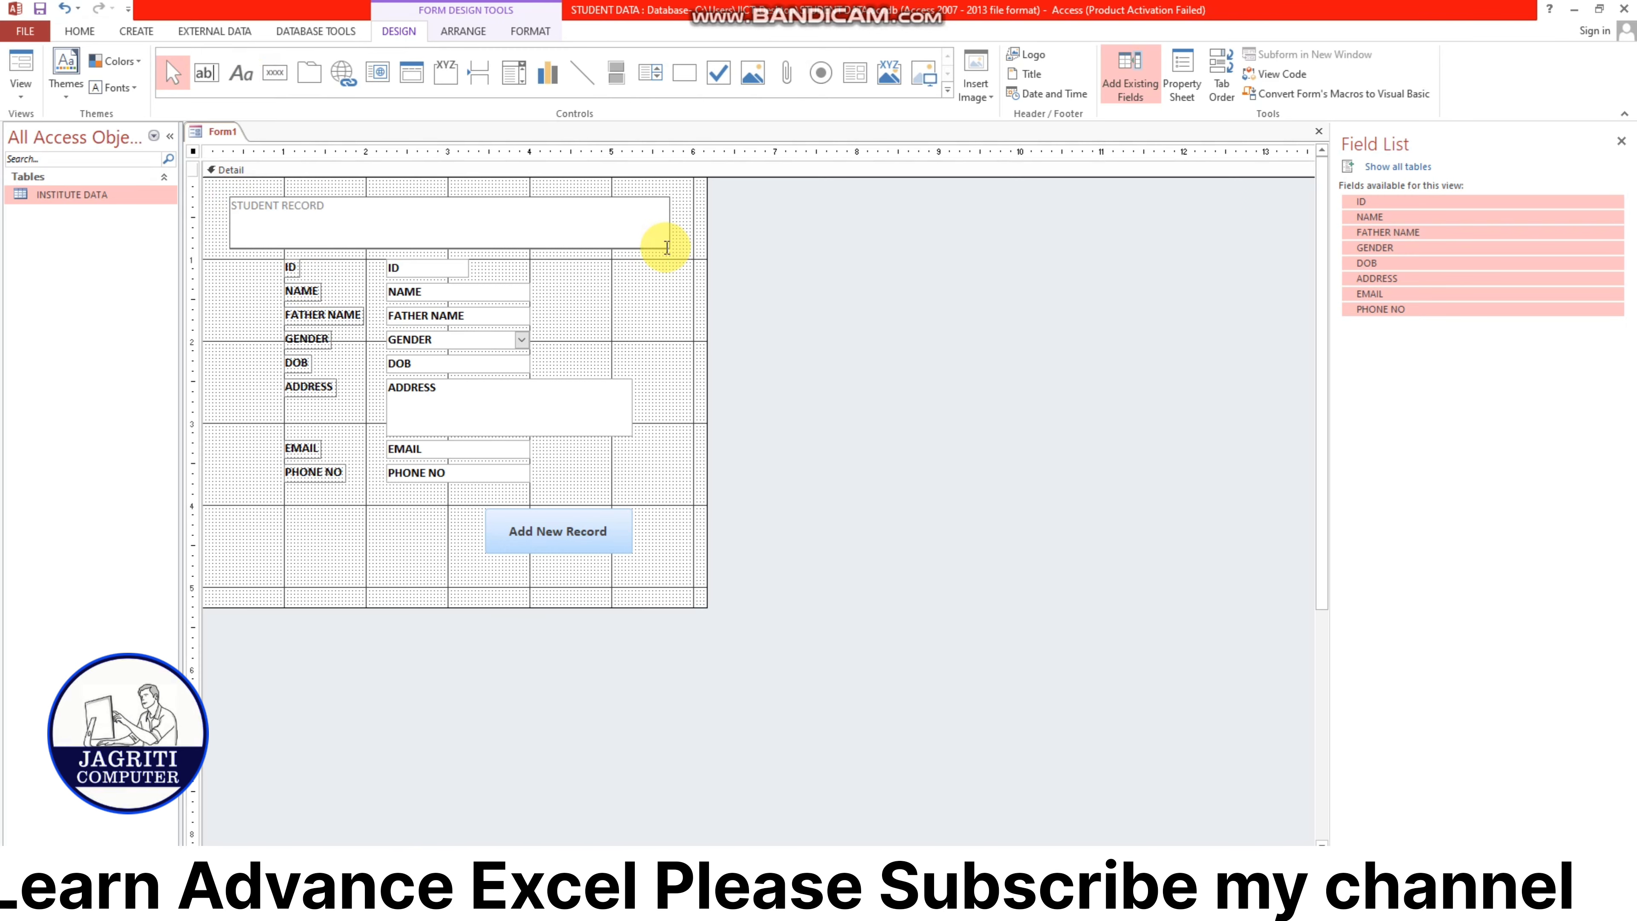
click(635, 259)
Step: Format the STUDENT RECORD title as bold, centred, 26 pt Arial Black
click(638, 243)
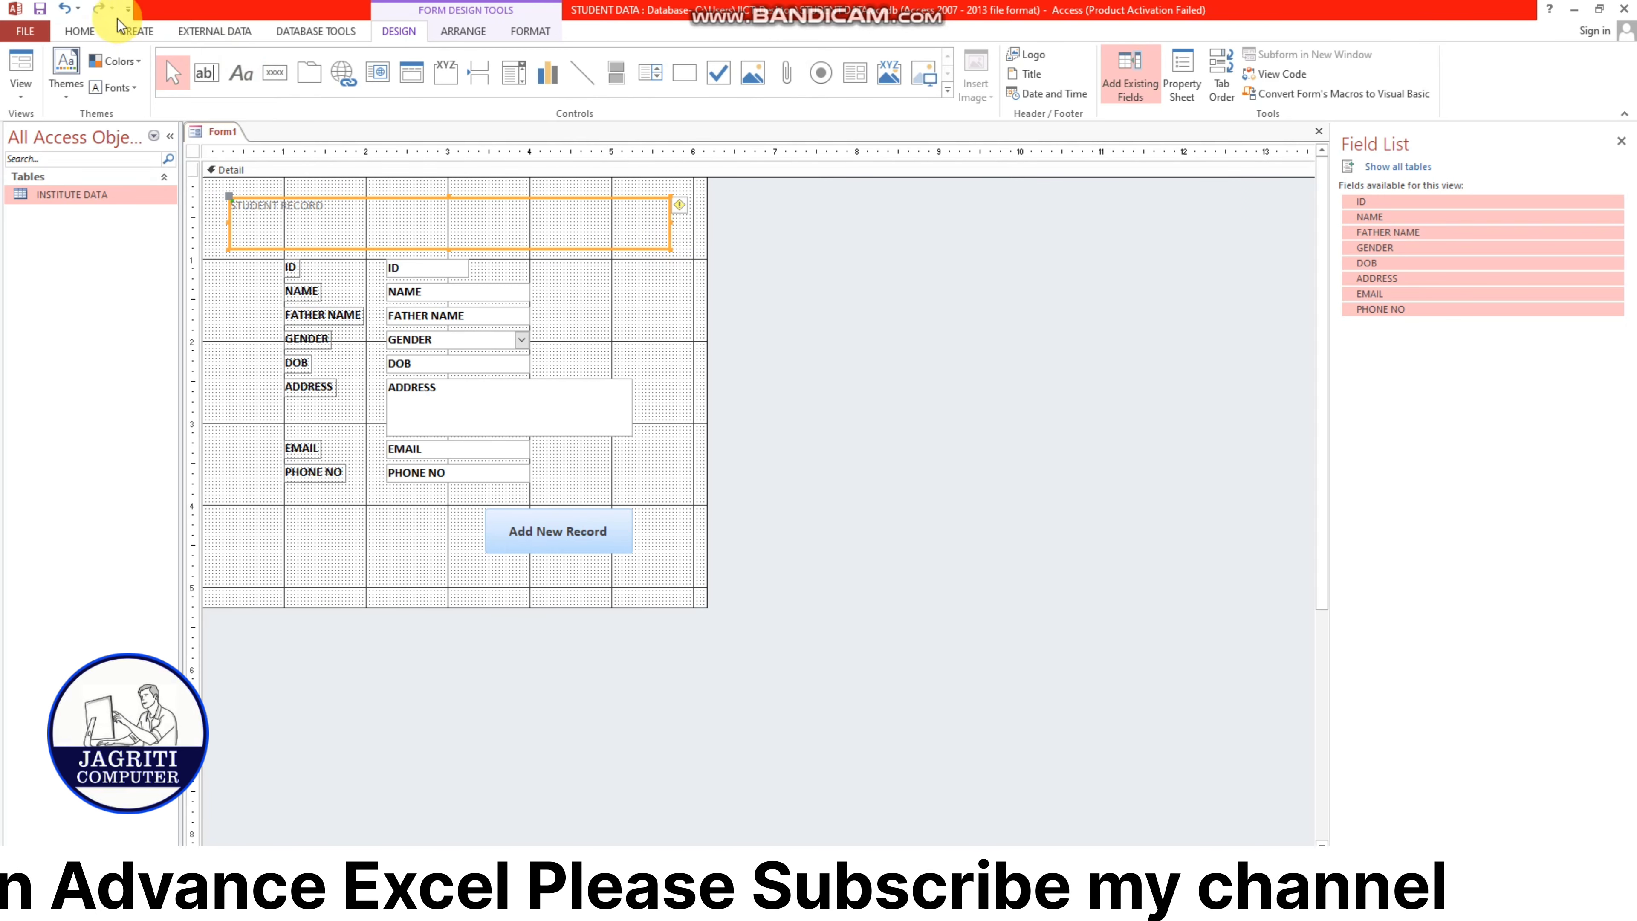
click(89, 31)
click(667, 86)
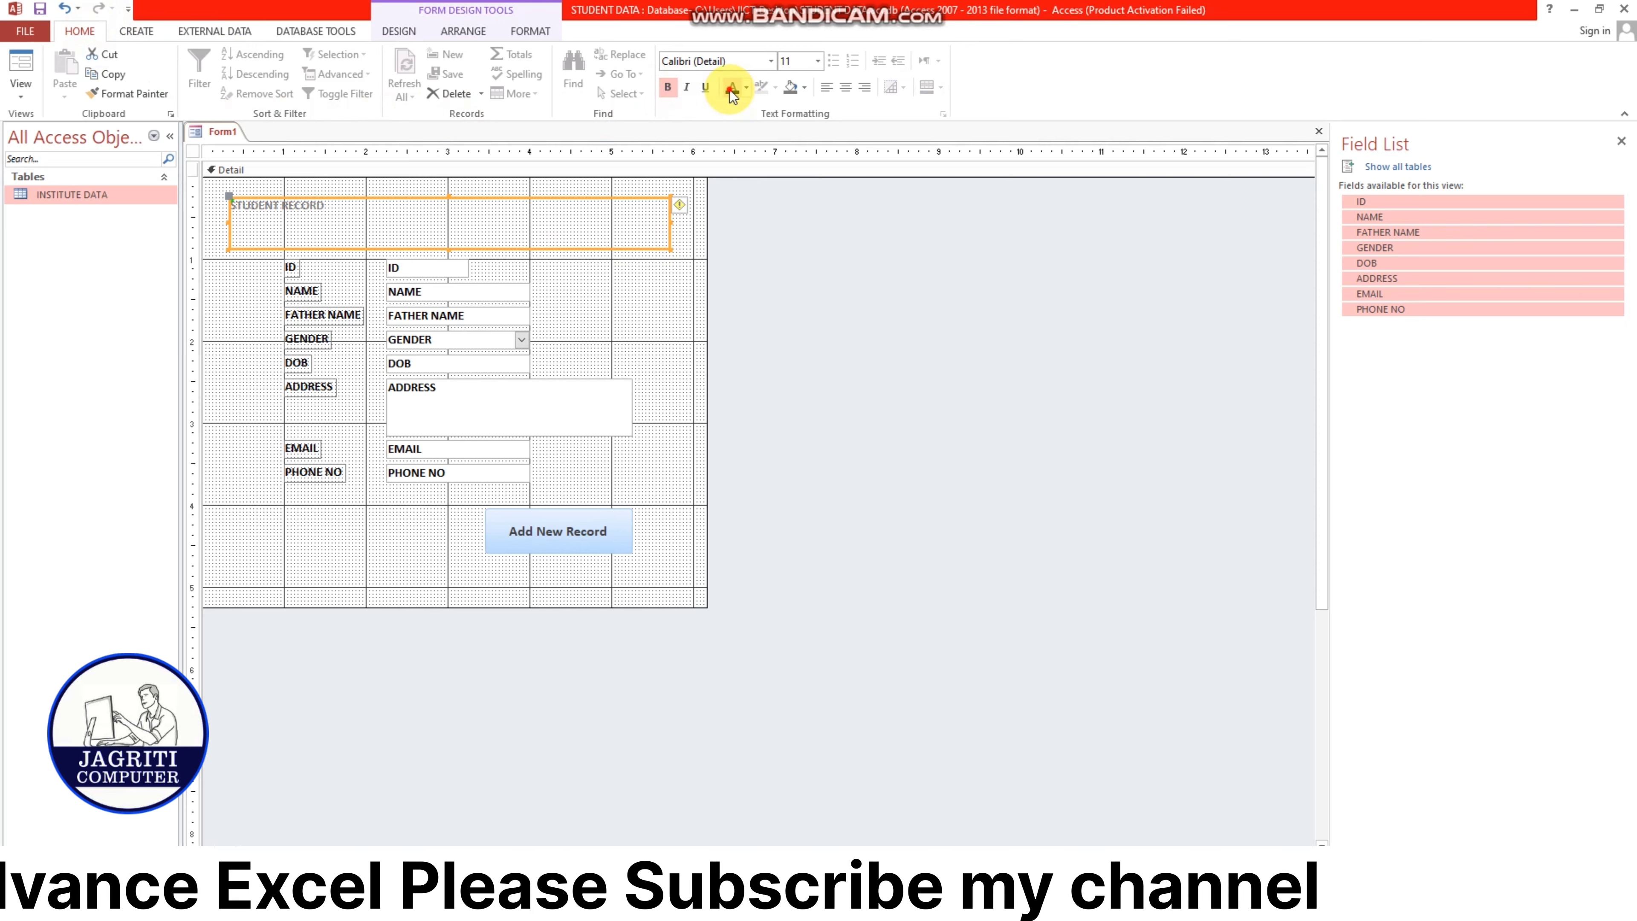
click(843, 87)
click(817, 61)
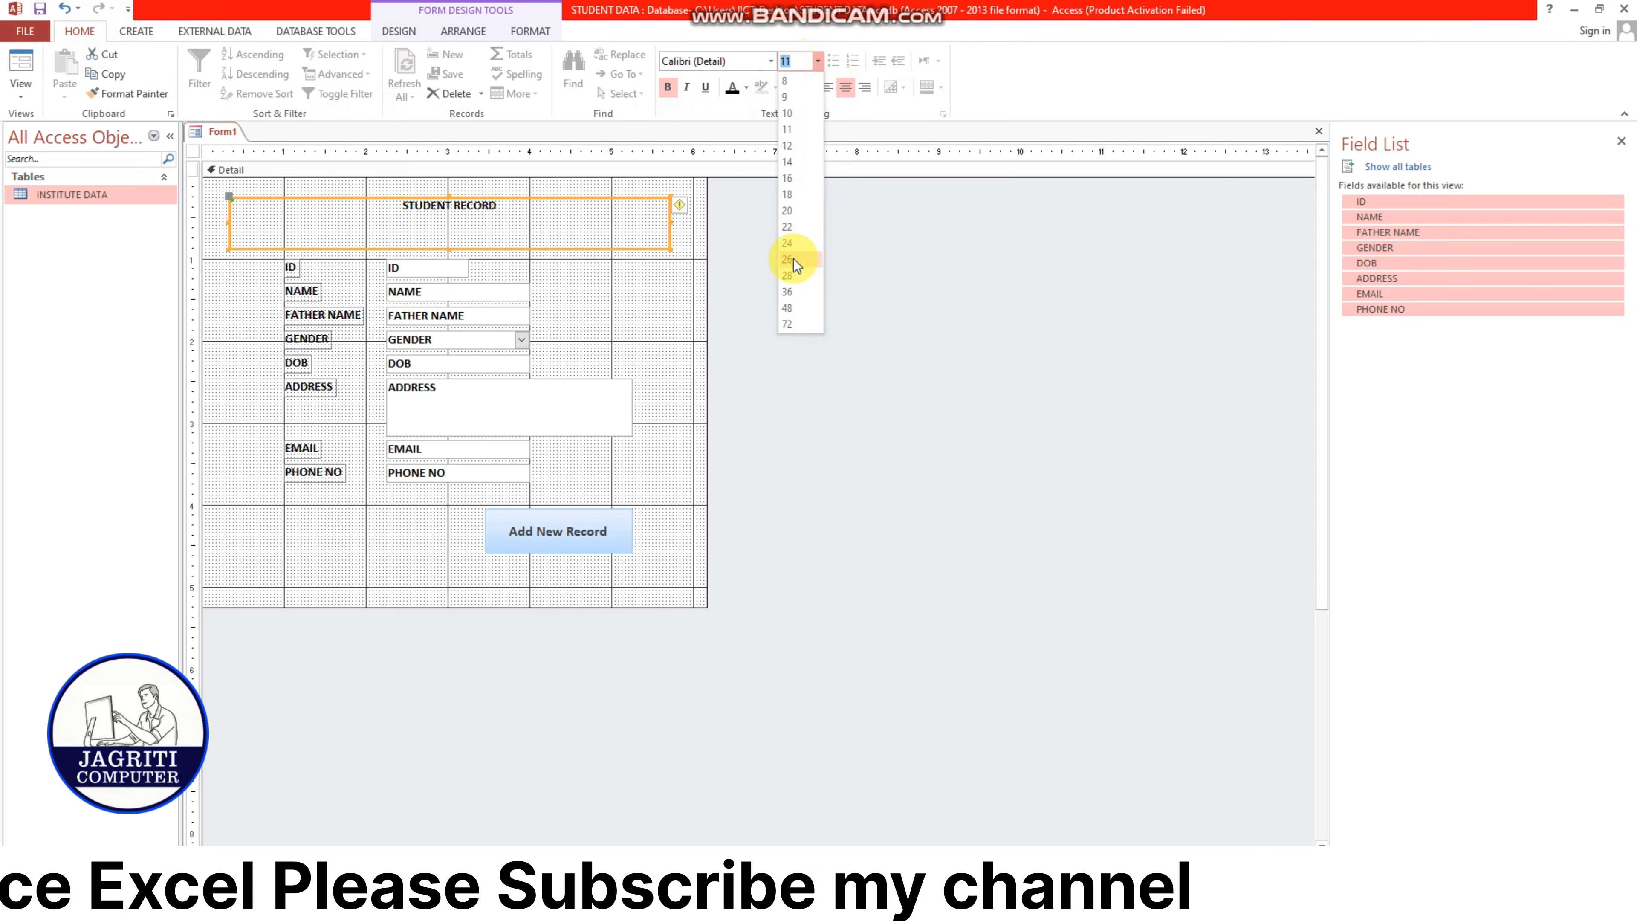
click(793, 259)
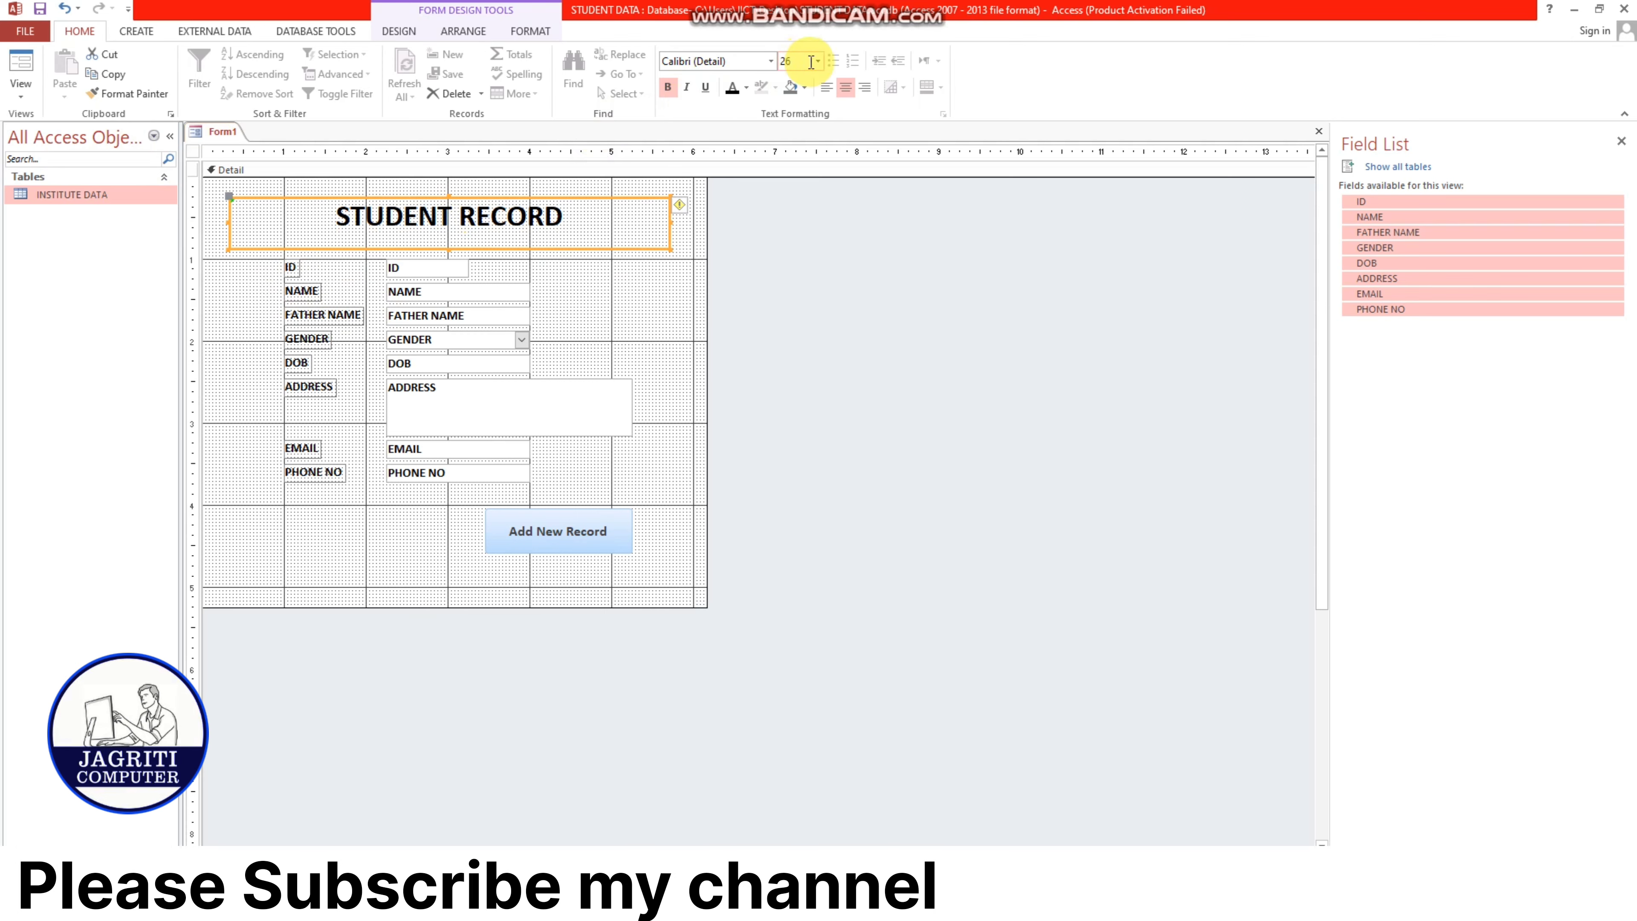
click(771, 61)
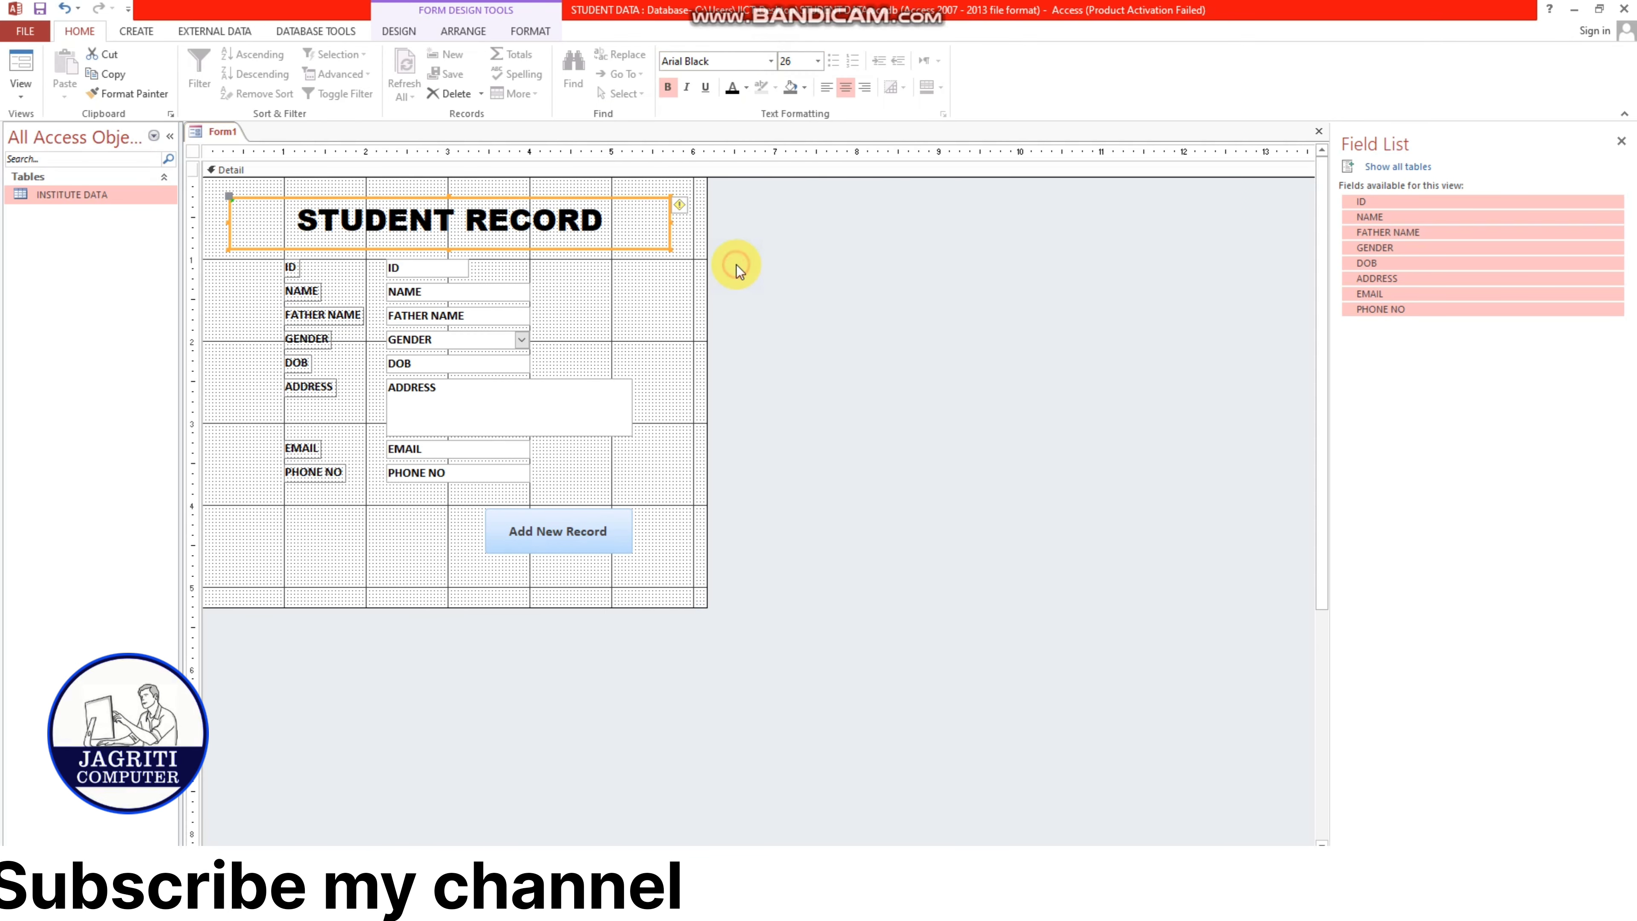
click(737, 267)
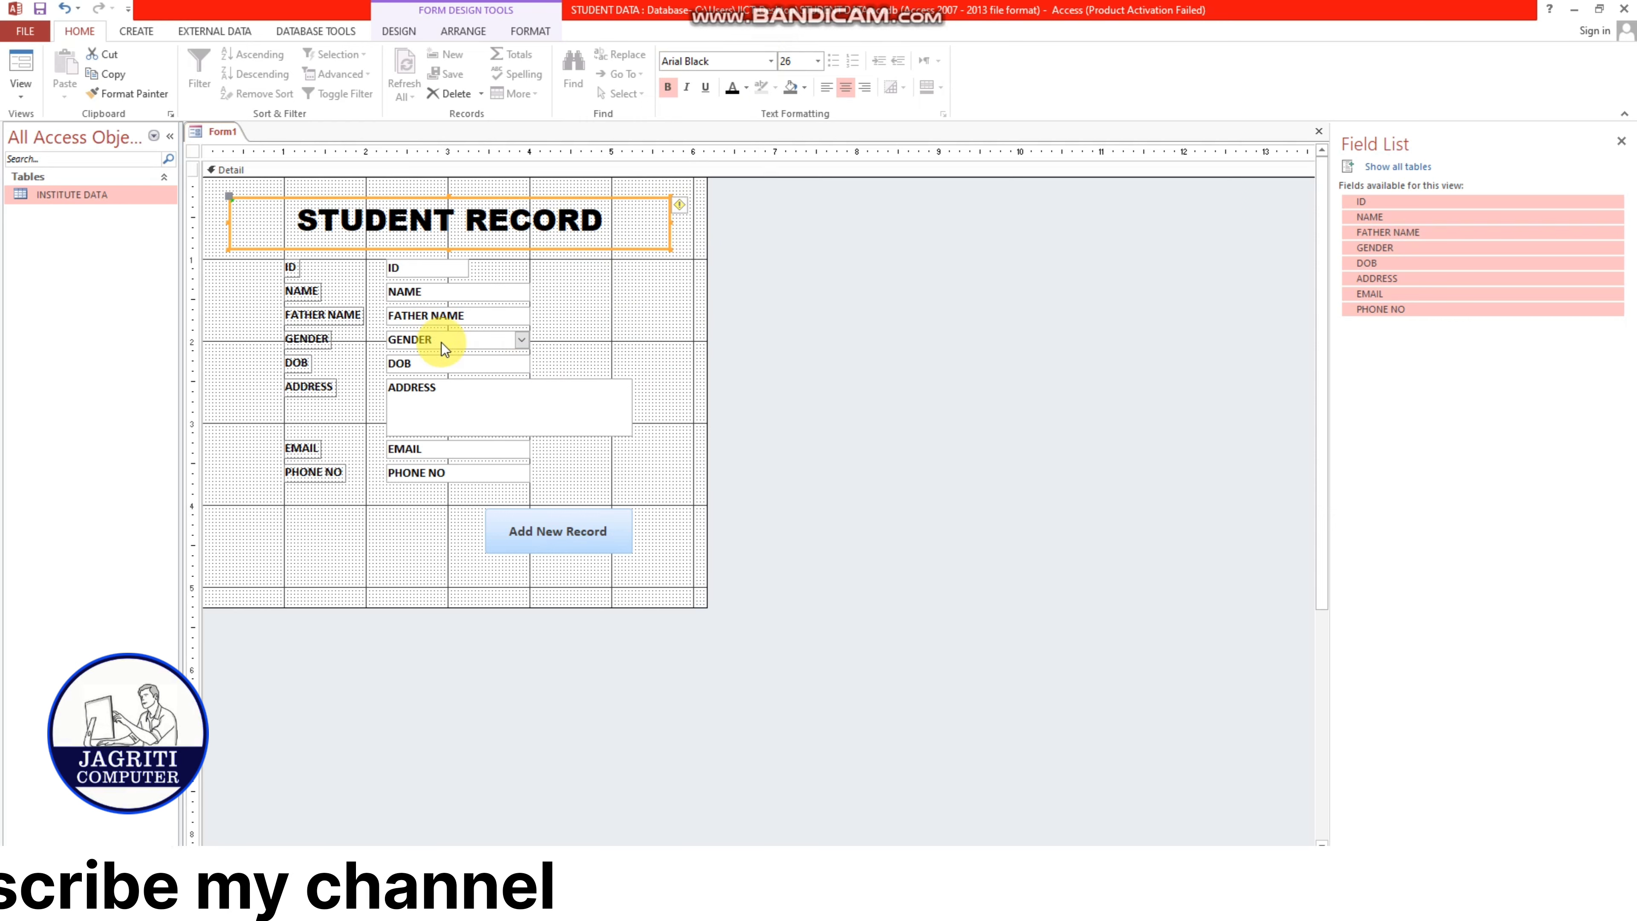
click(670, 278)
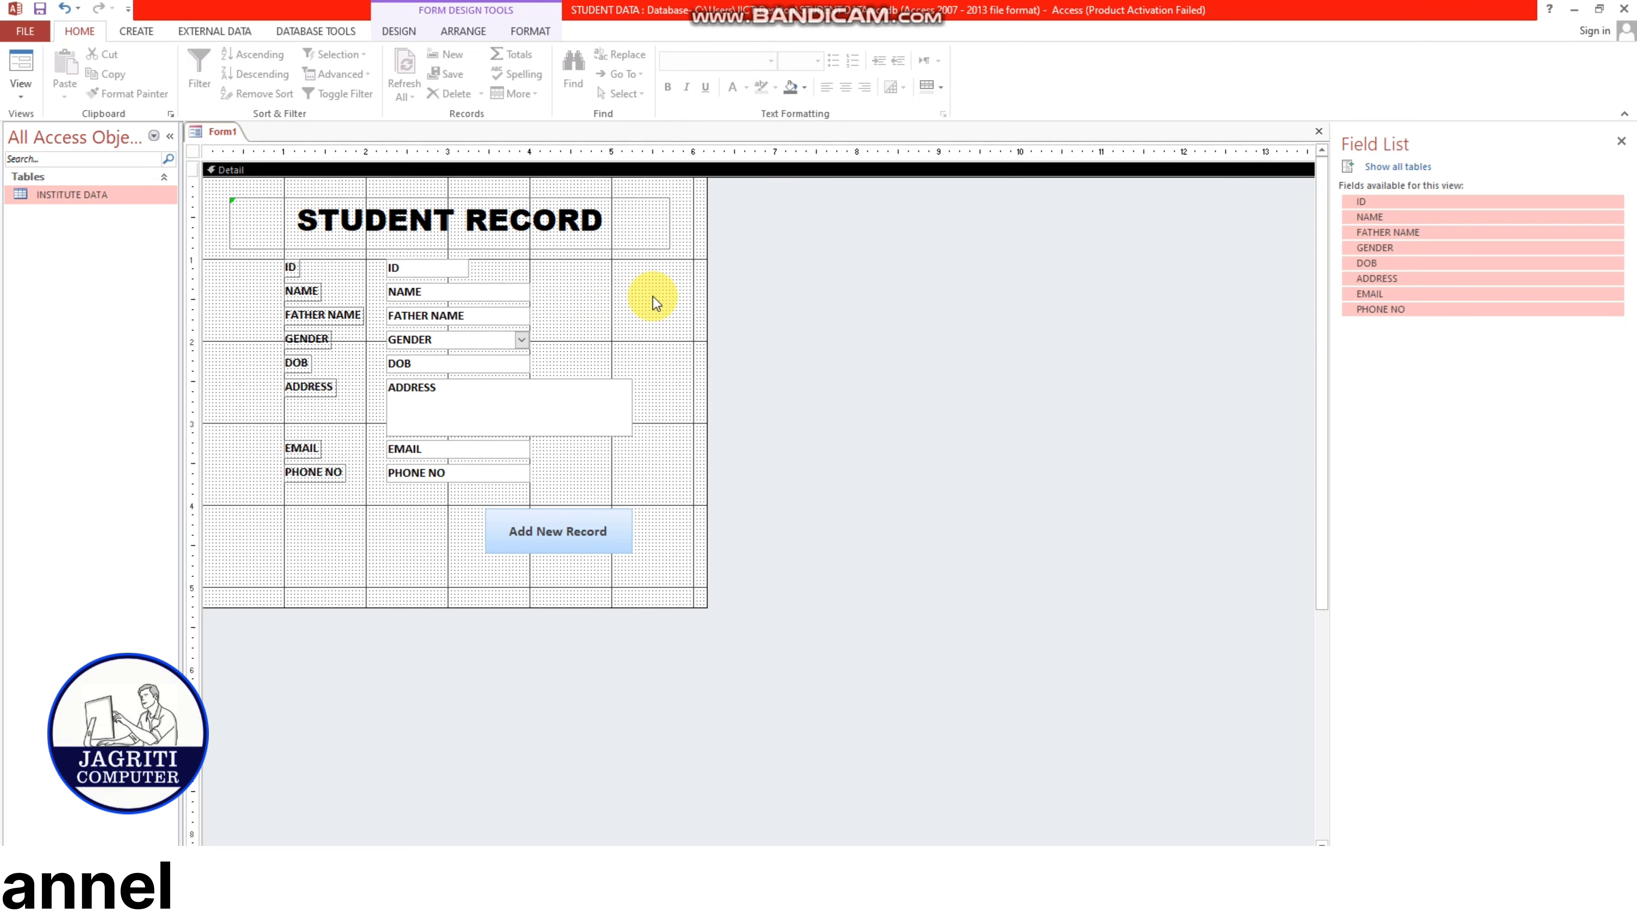
Step: Save the form as STUDENTS with Ctrl+S and close its design view
key(ctrl+s)
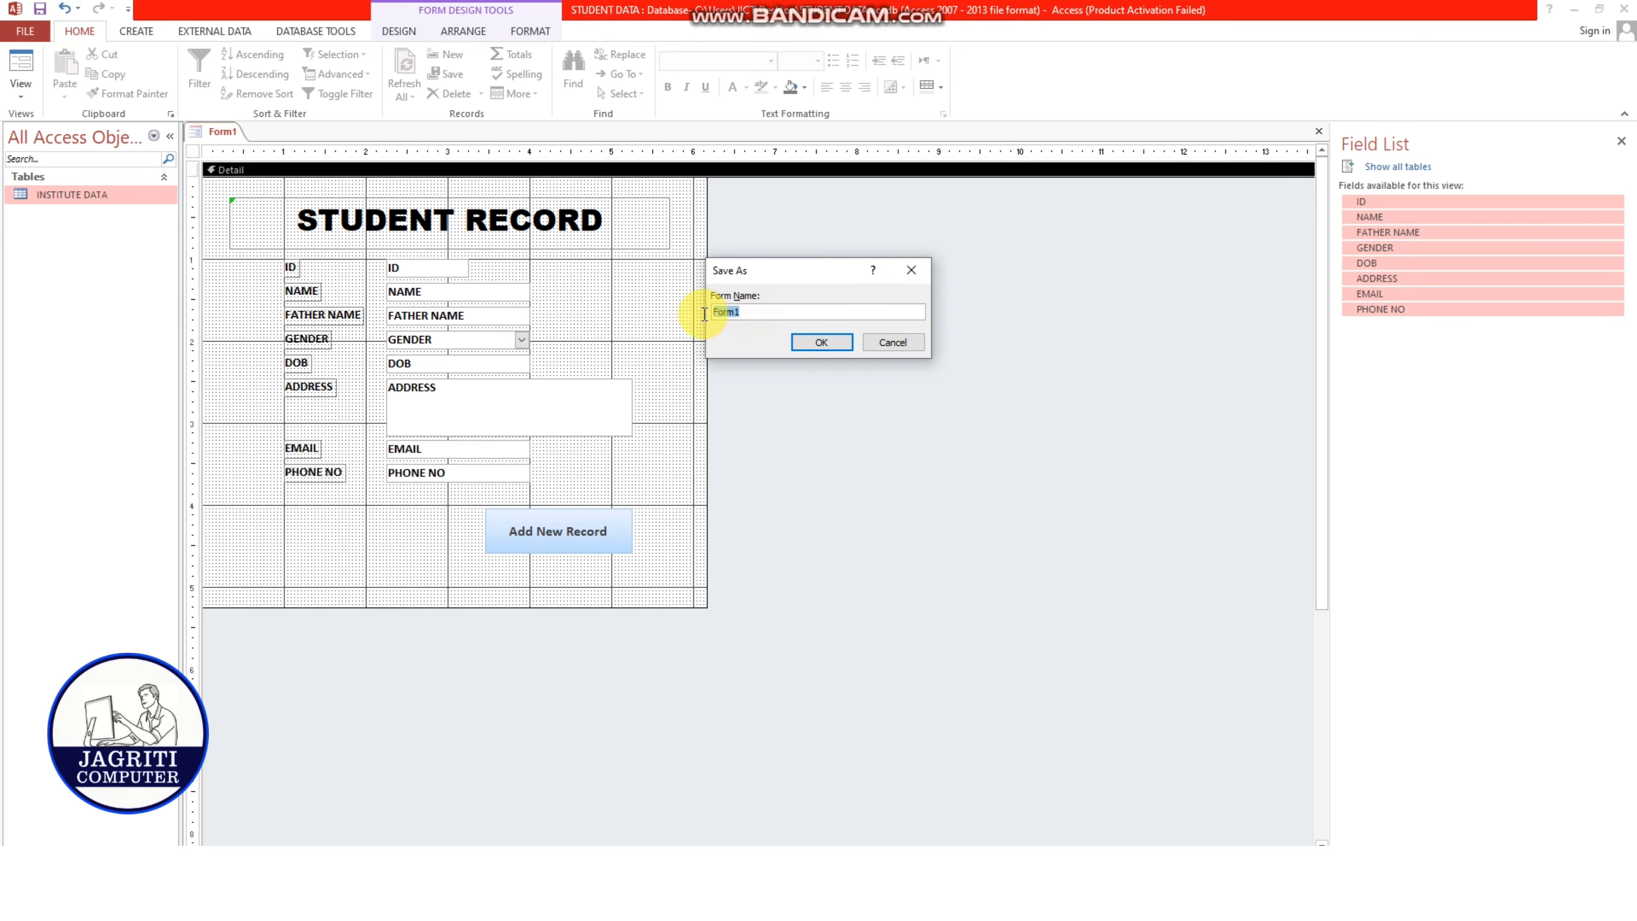
text(ST)
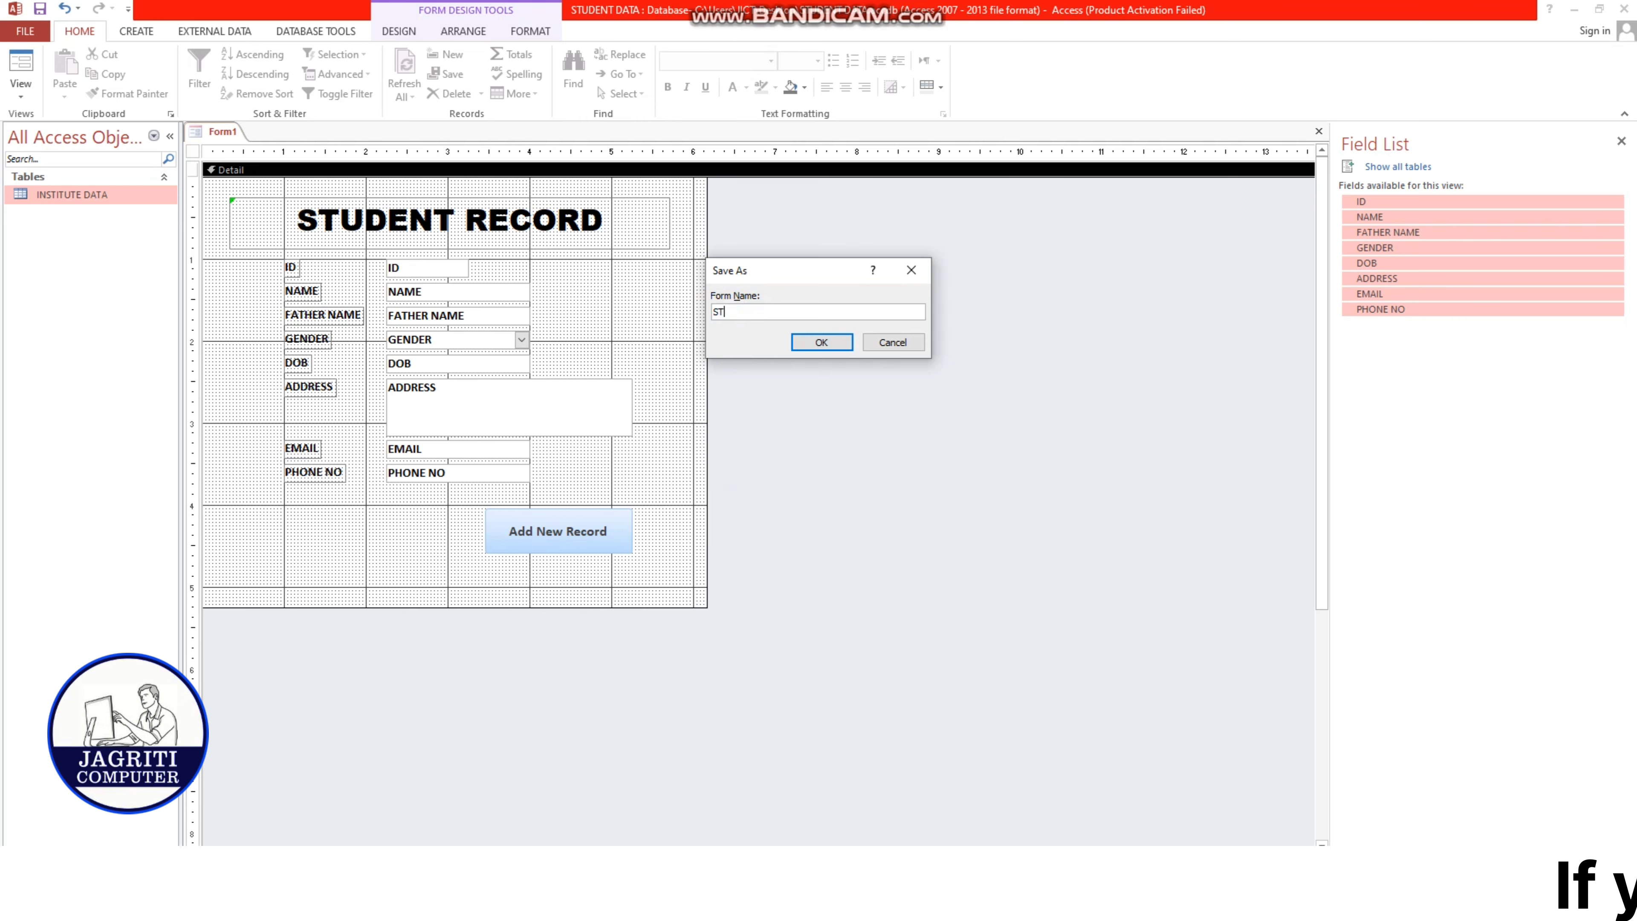
text(UDENTS)
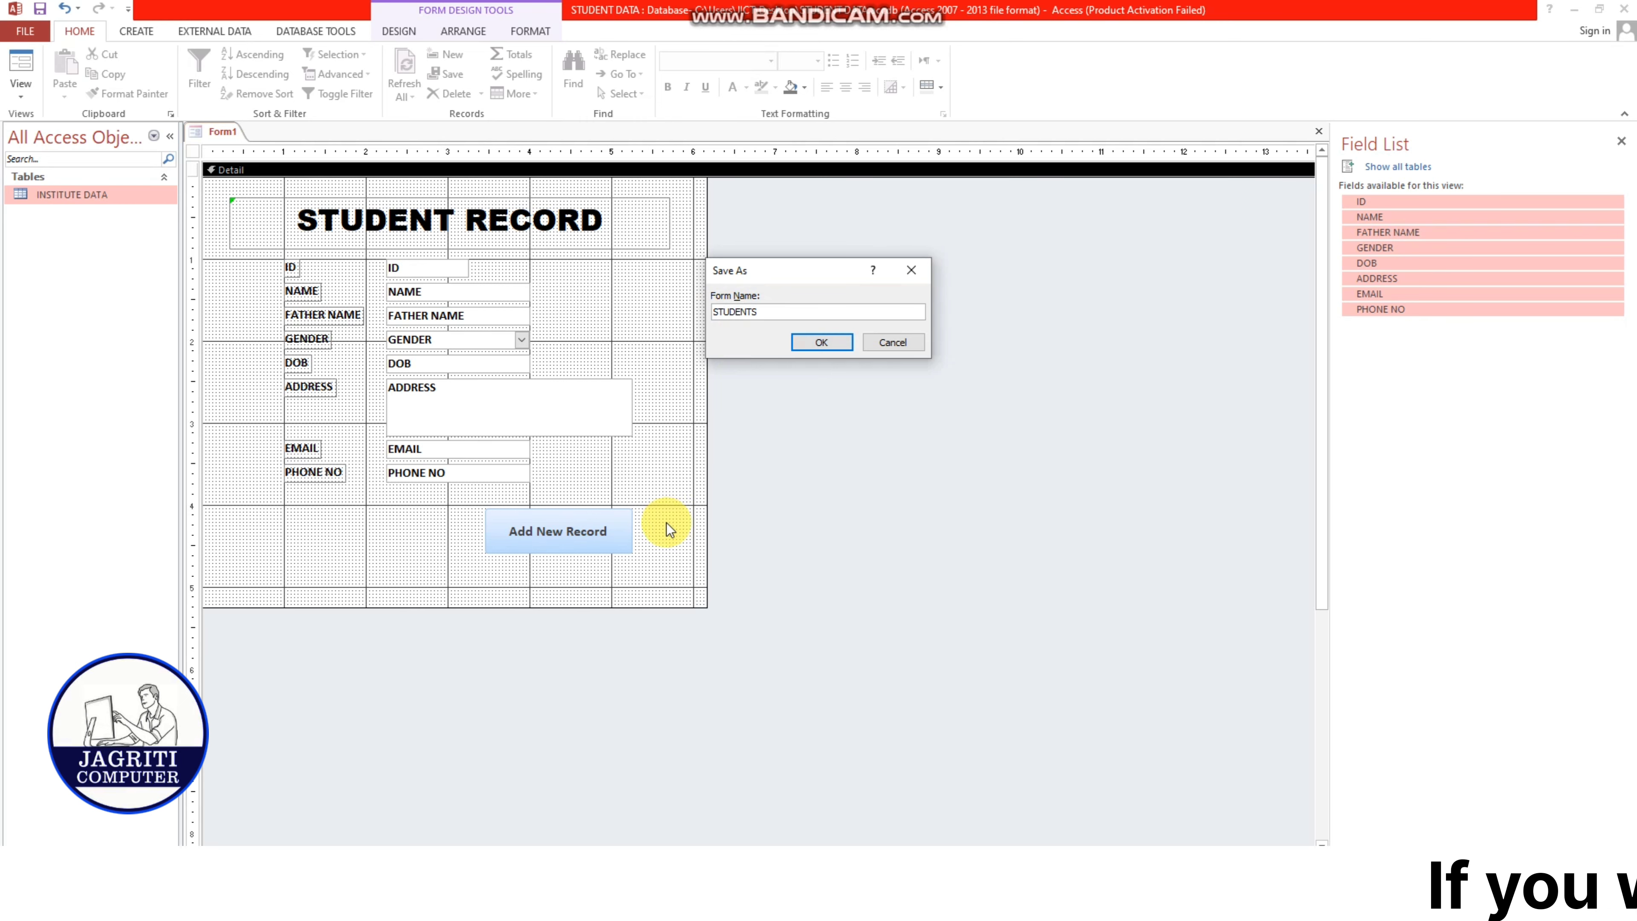
click(818, 343)
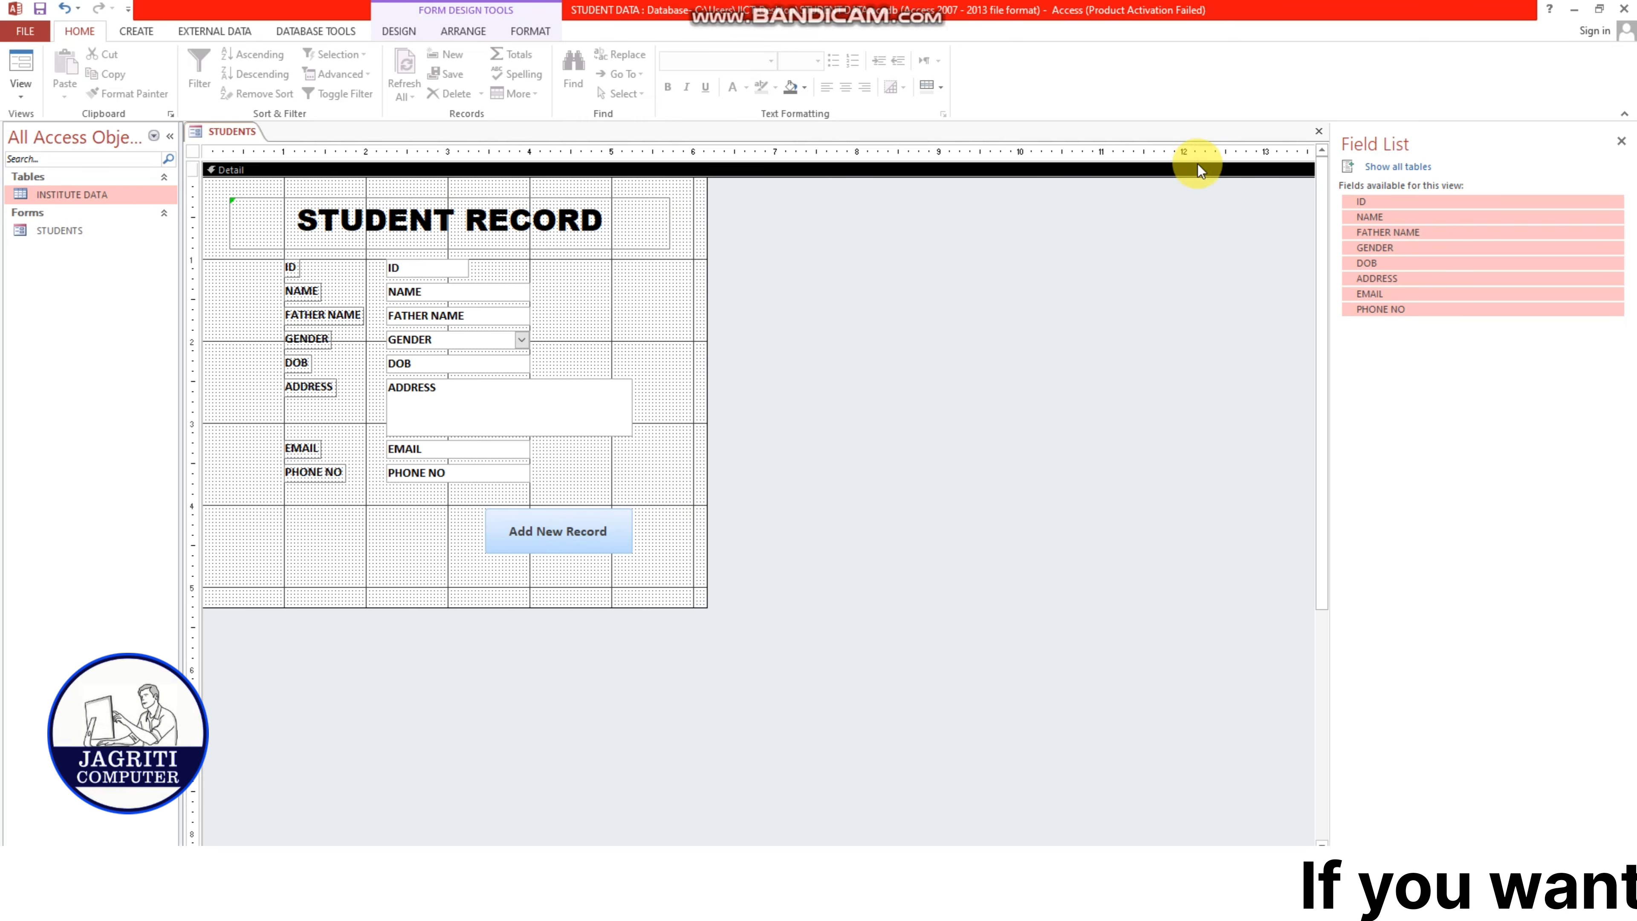
click(1320, 132)
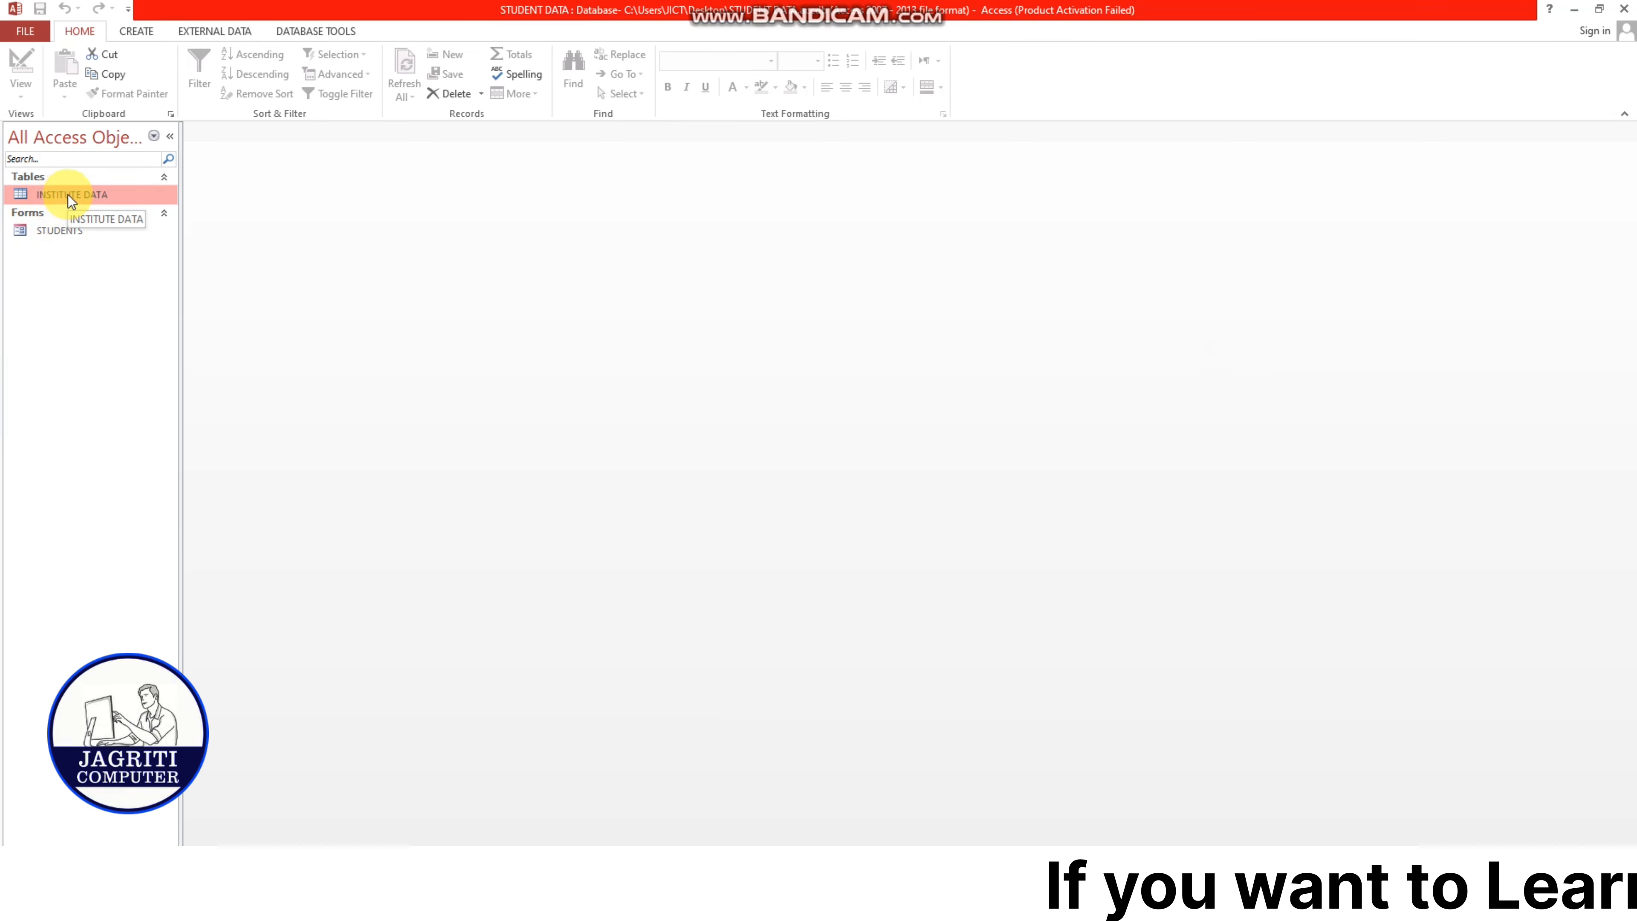
Step: Open the STUDENTS form and enter the student's name, father's name, MALE gender and birth date 12/10/2024
double_click(57, 230)
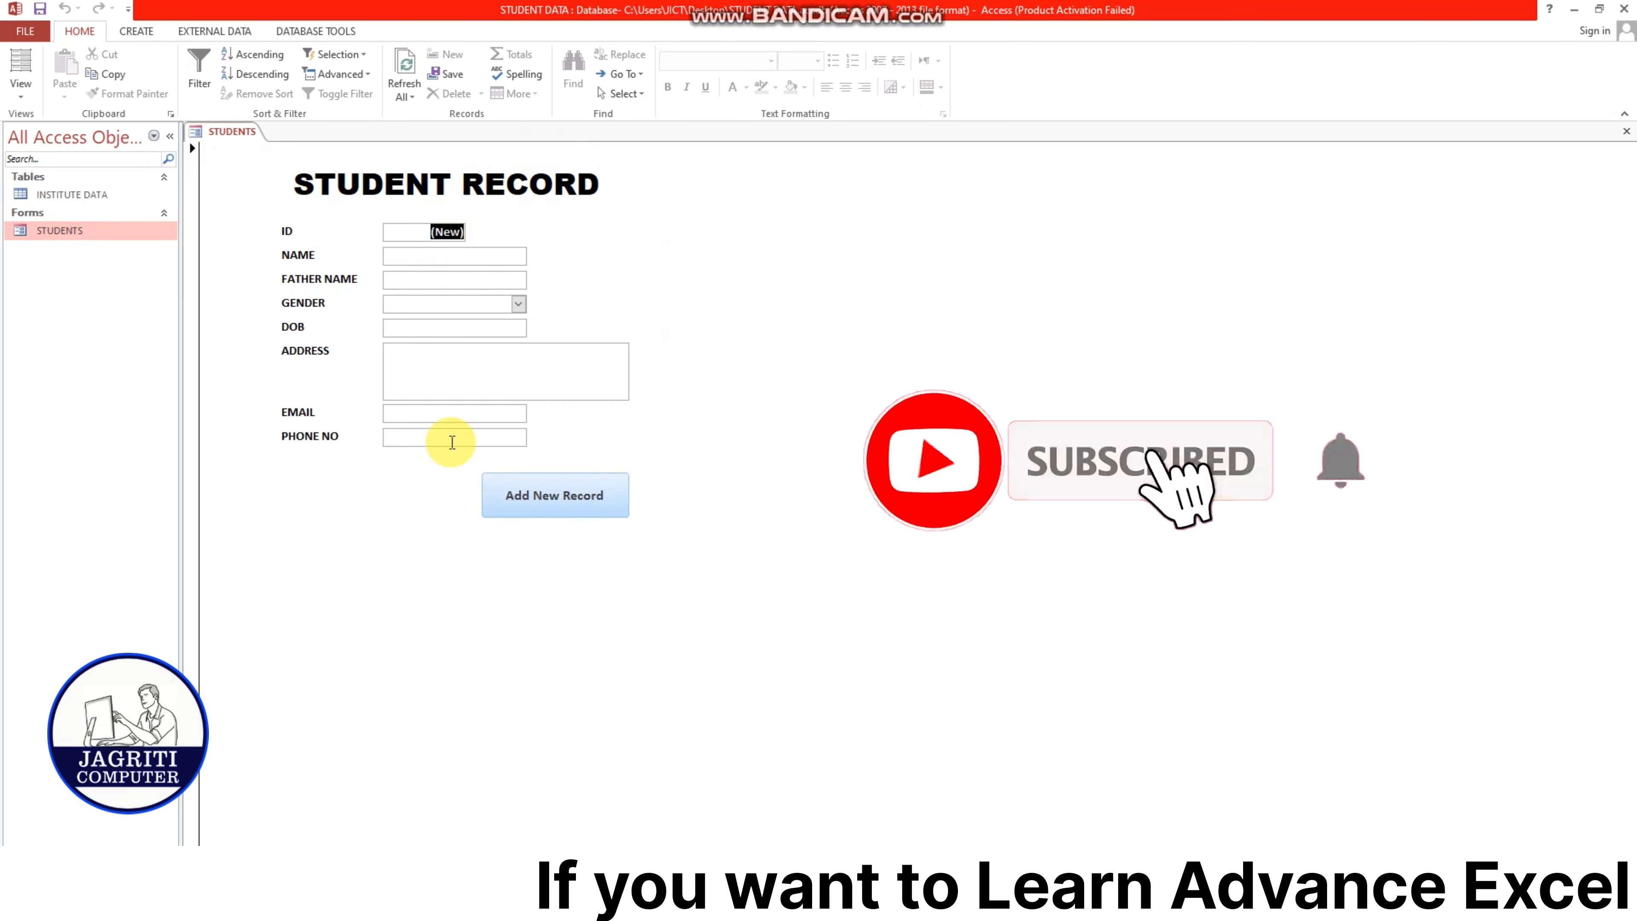
click(437, 258)
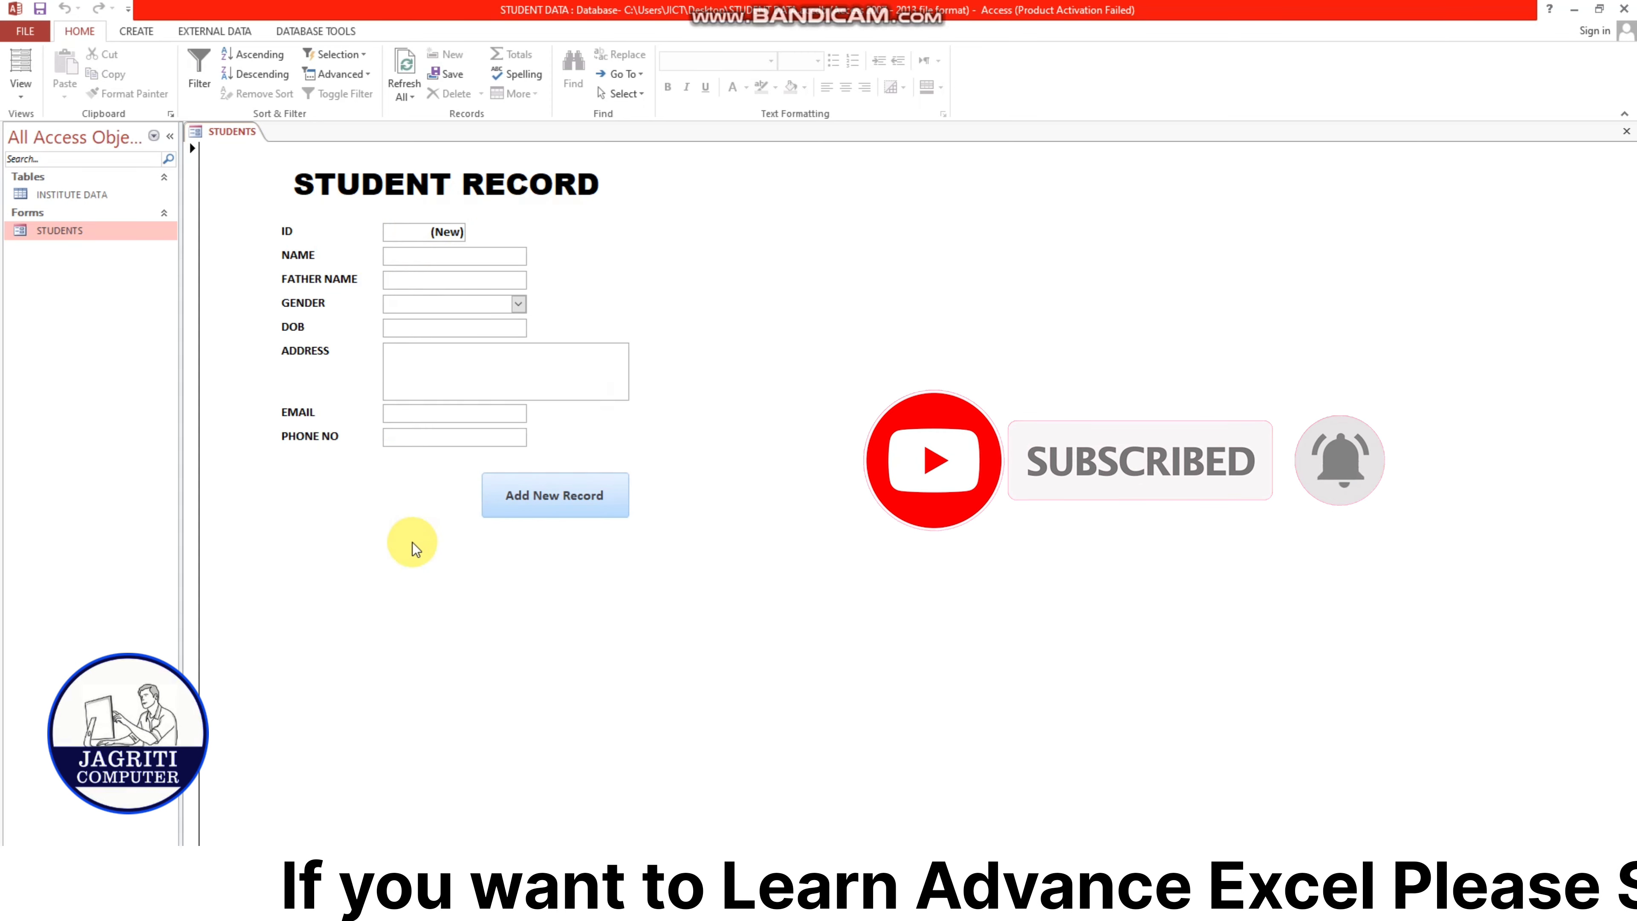
text(RAM)
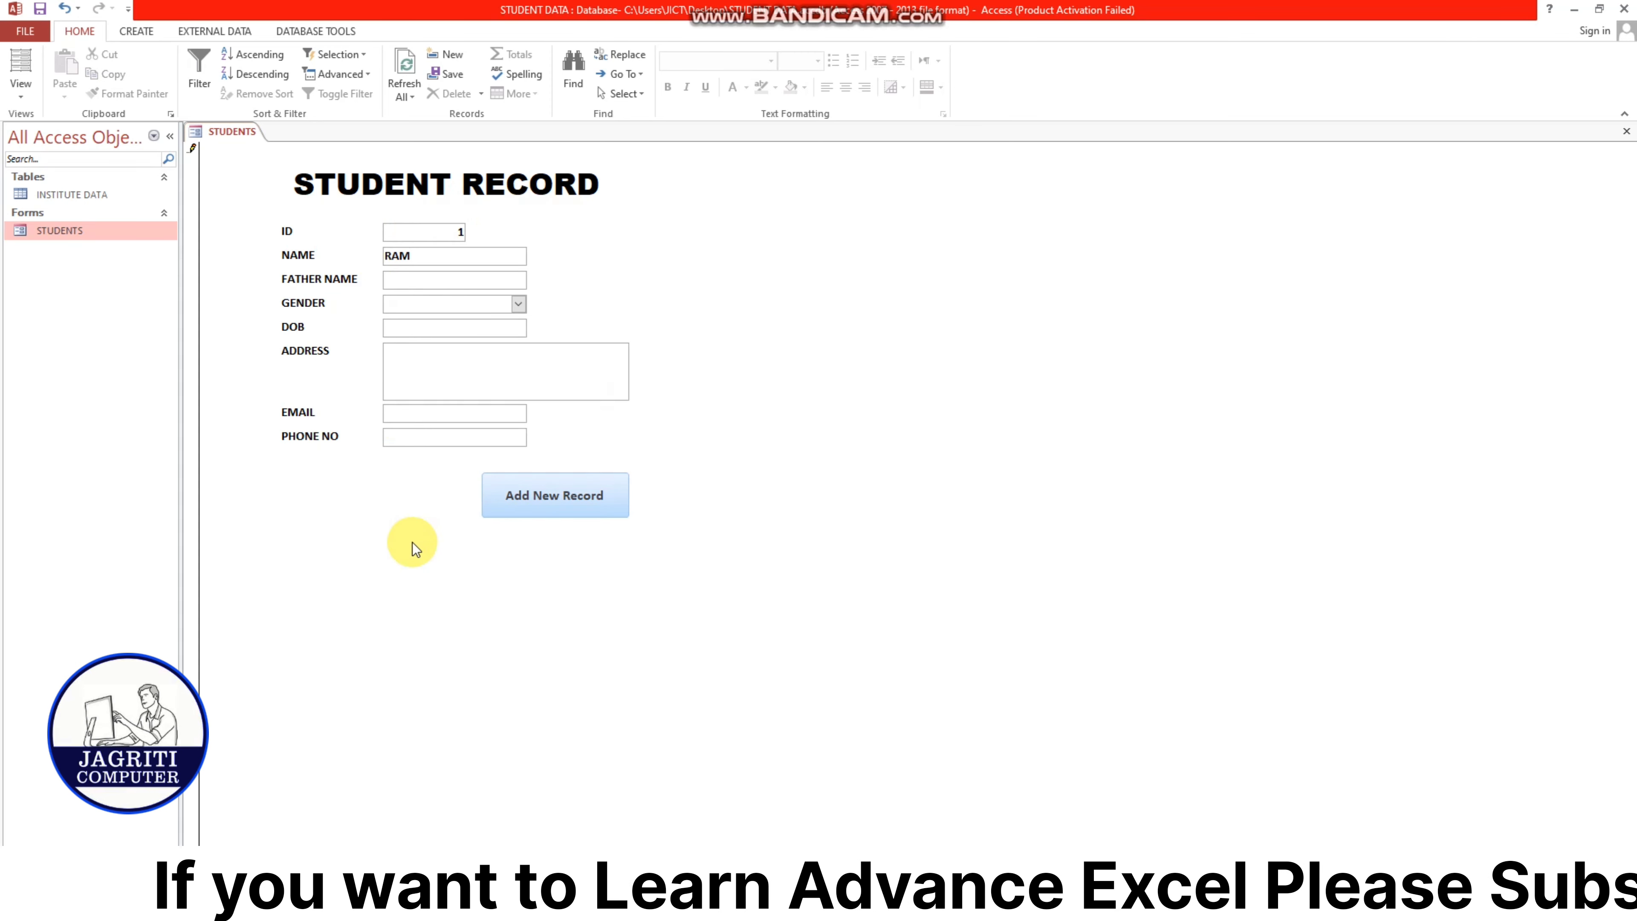
key(Tab)
text(MR)
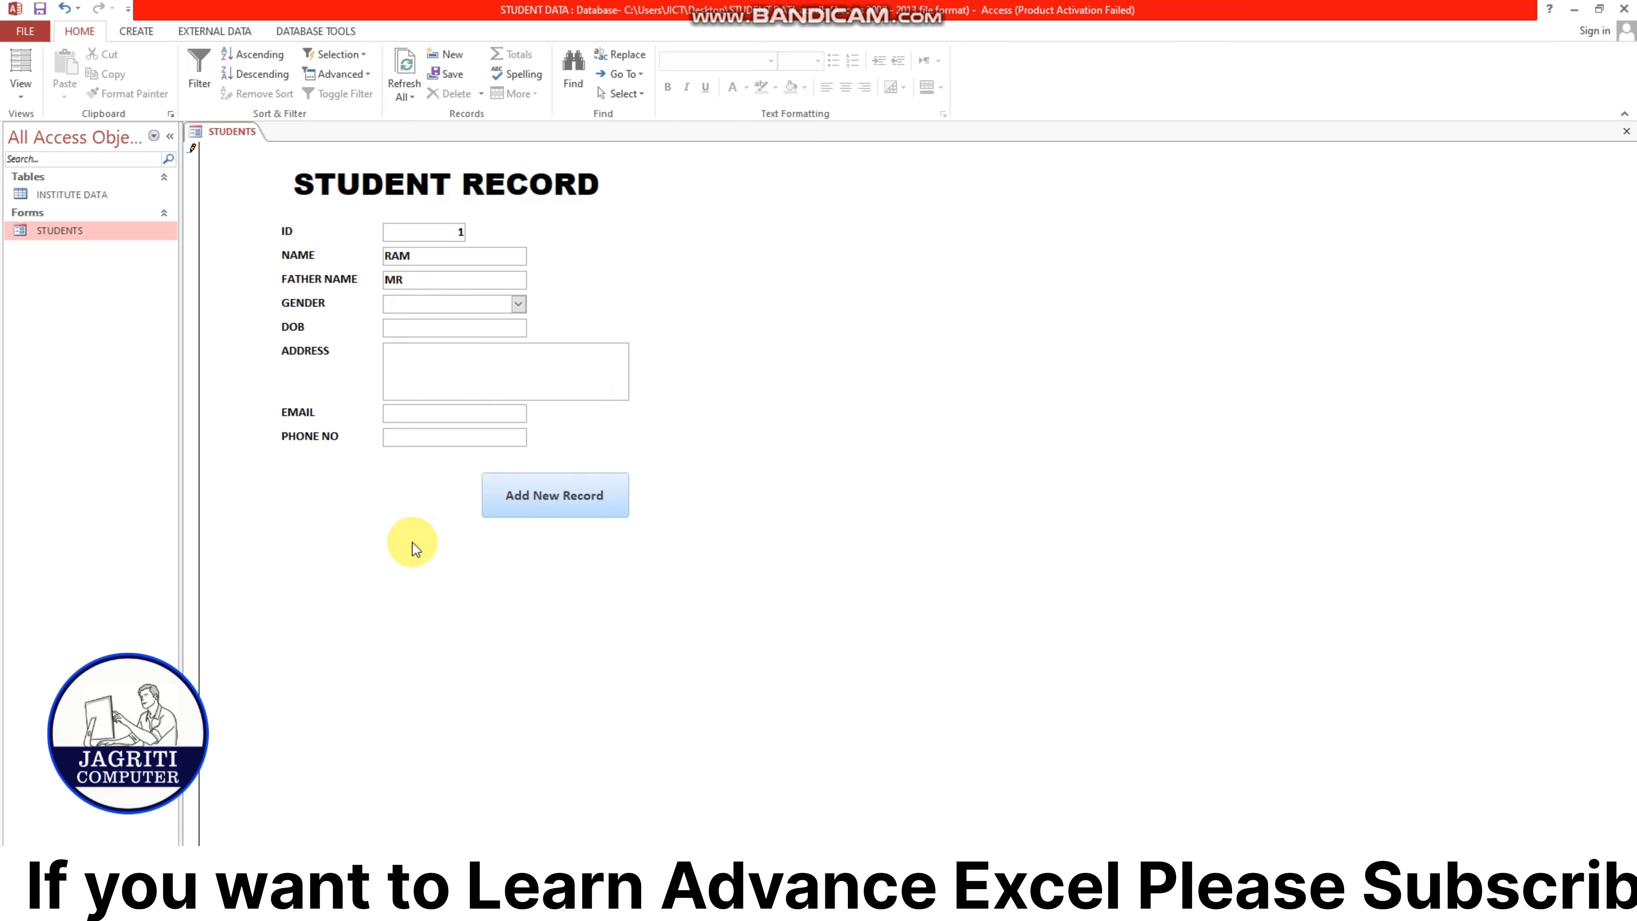
text( SANJAY)
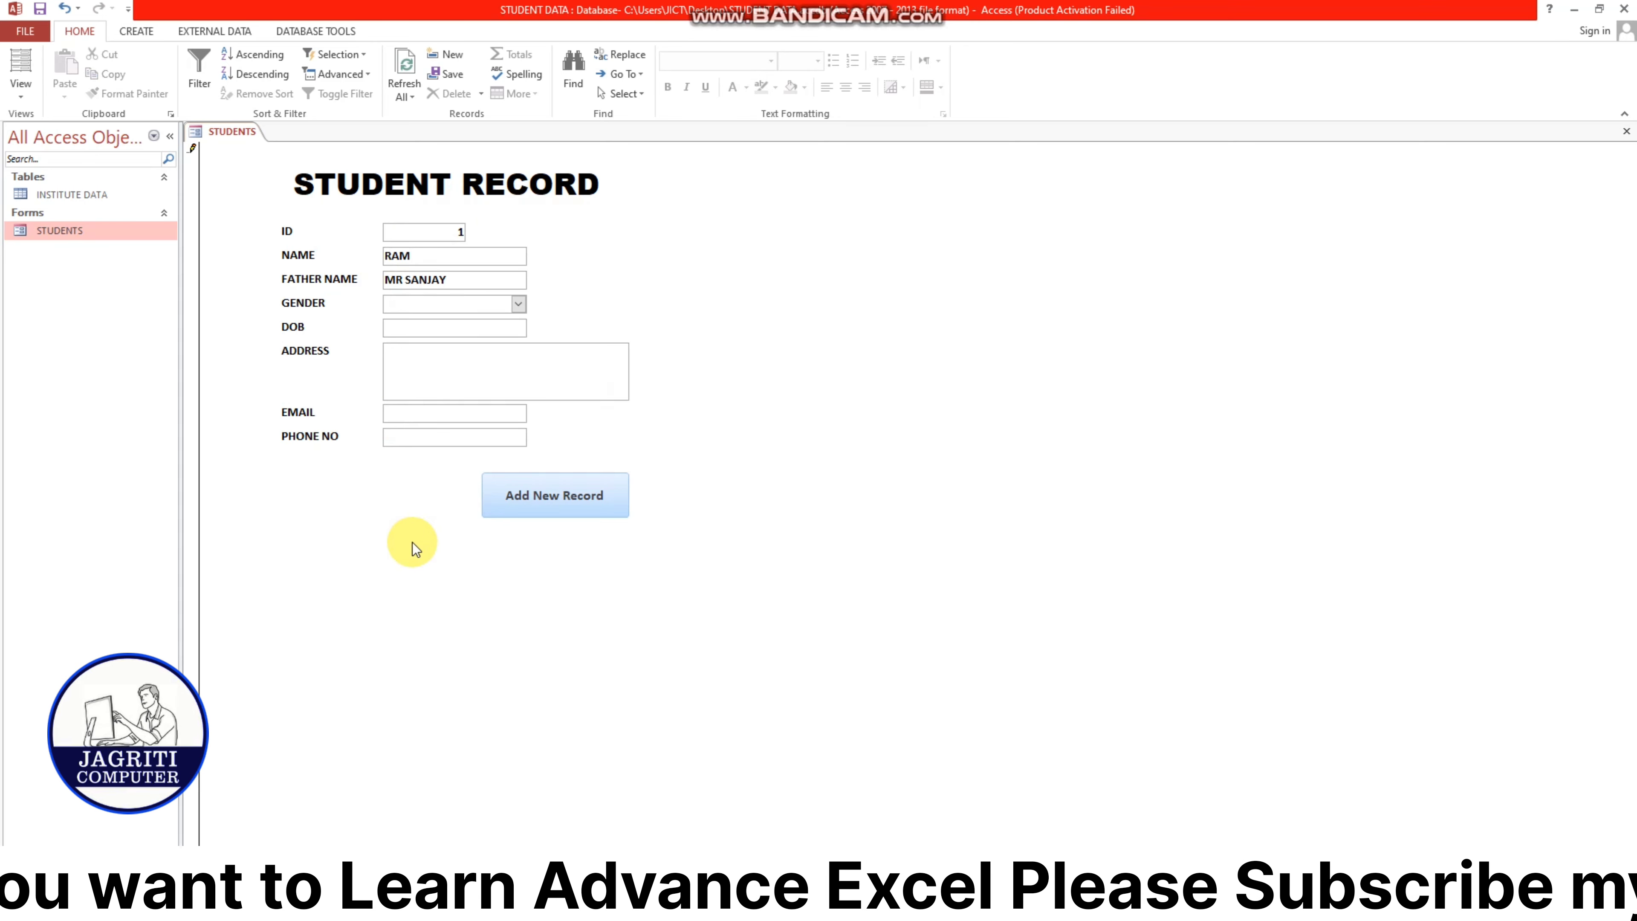
click(518, 304)
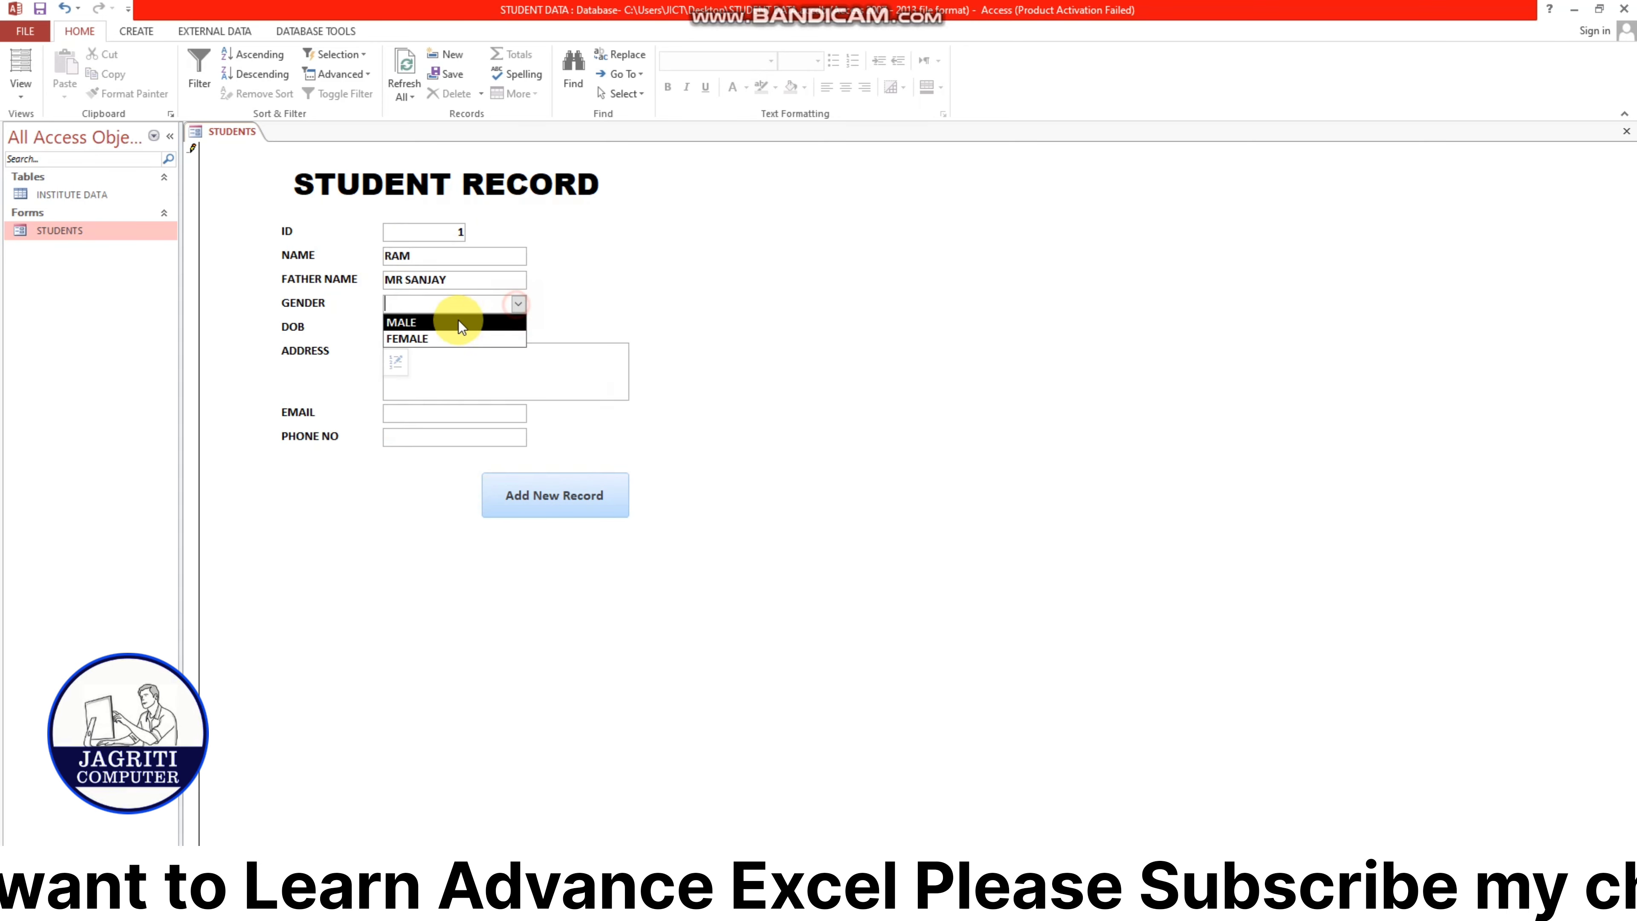
click(428, 322)
click(420, 329)
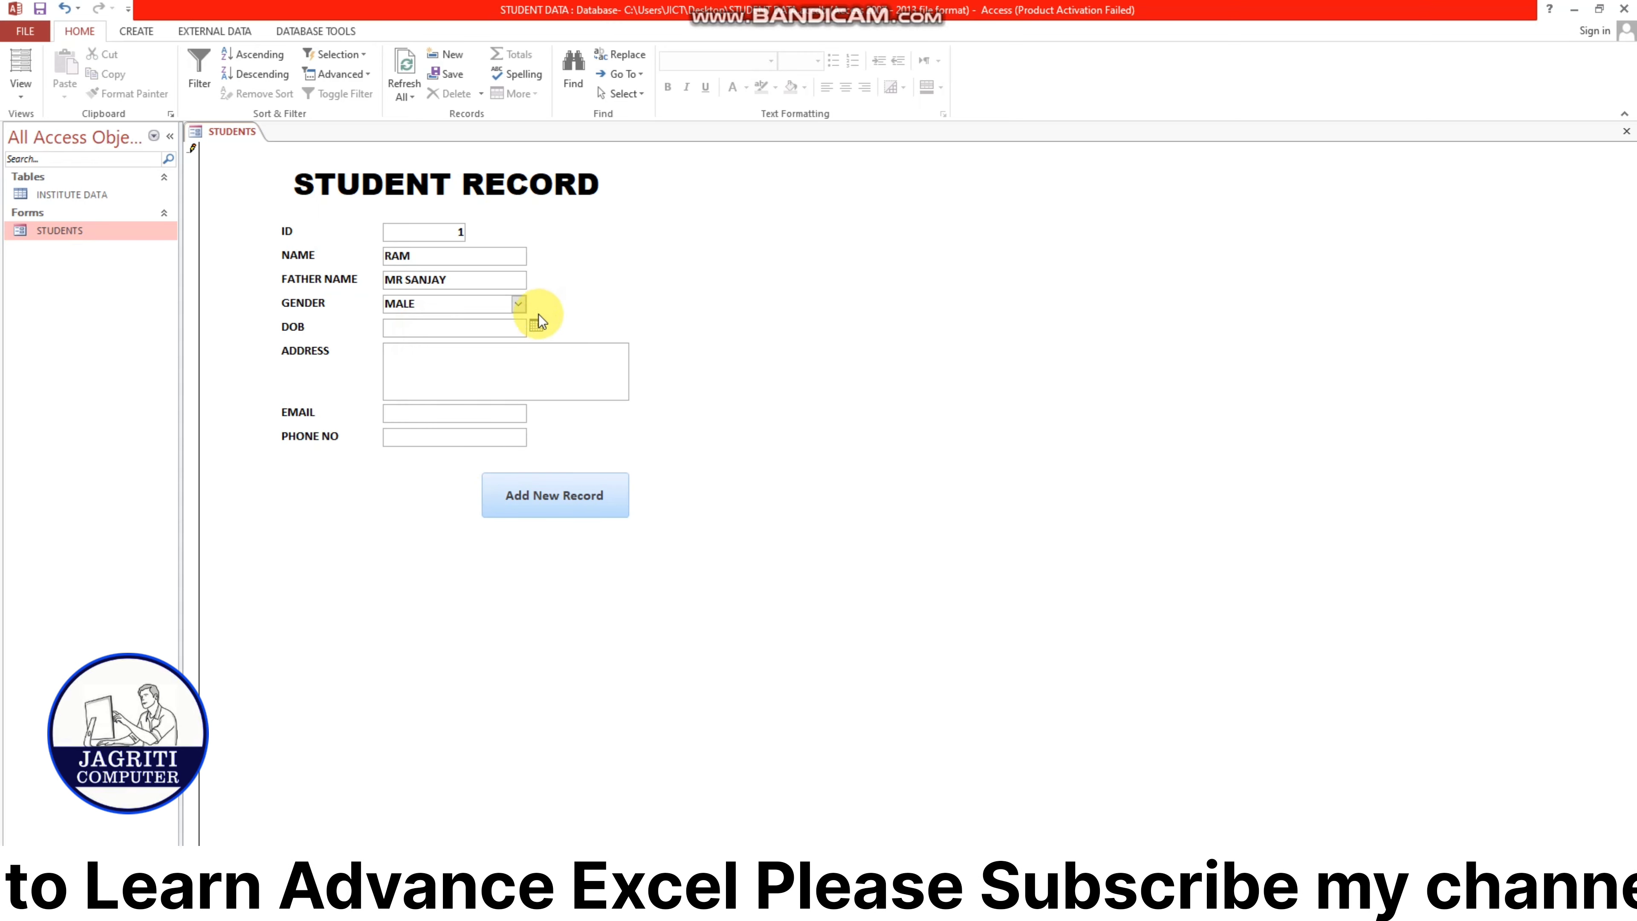
click(535, 325)
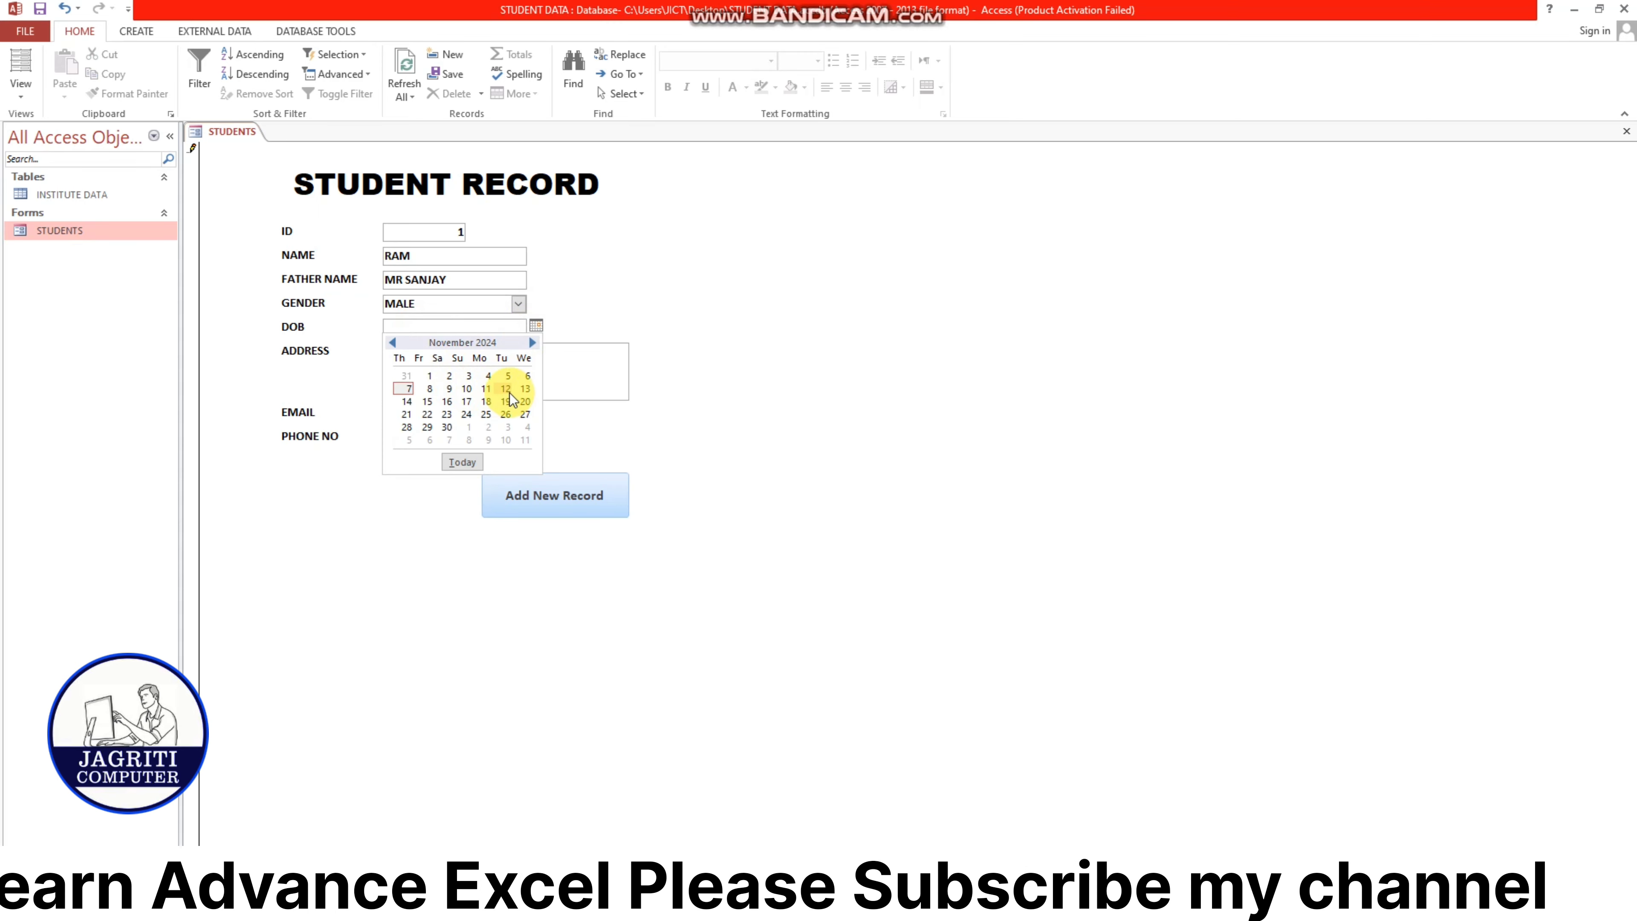
click(533, 343)
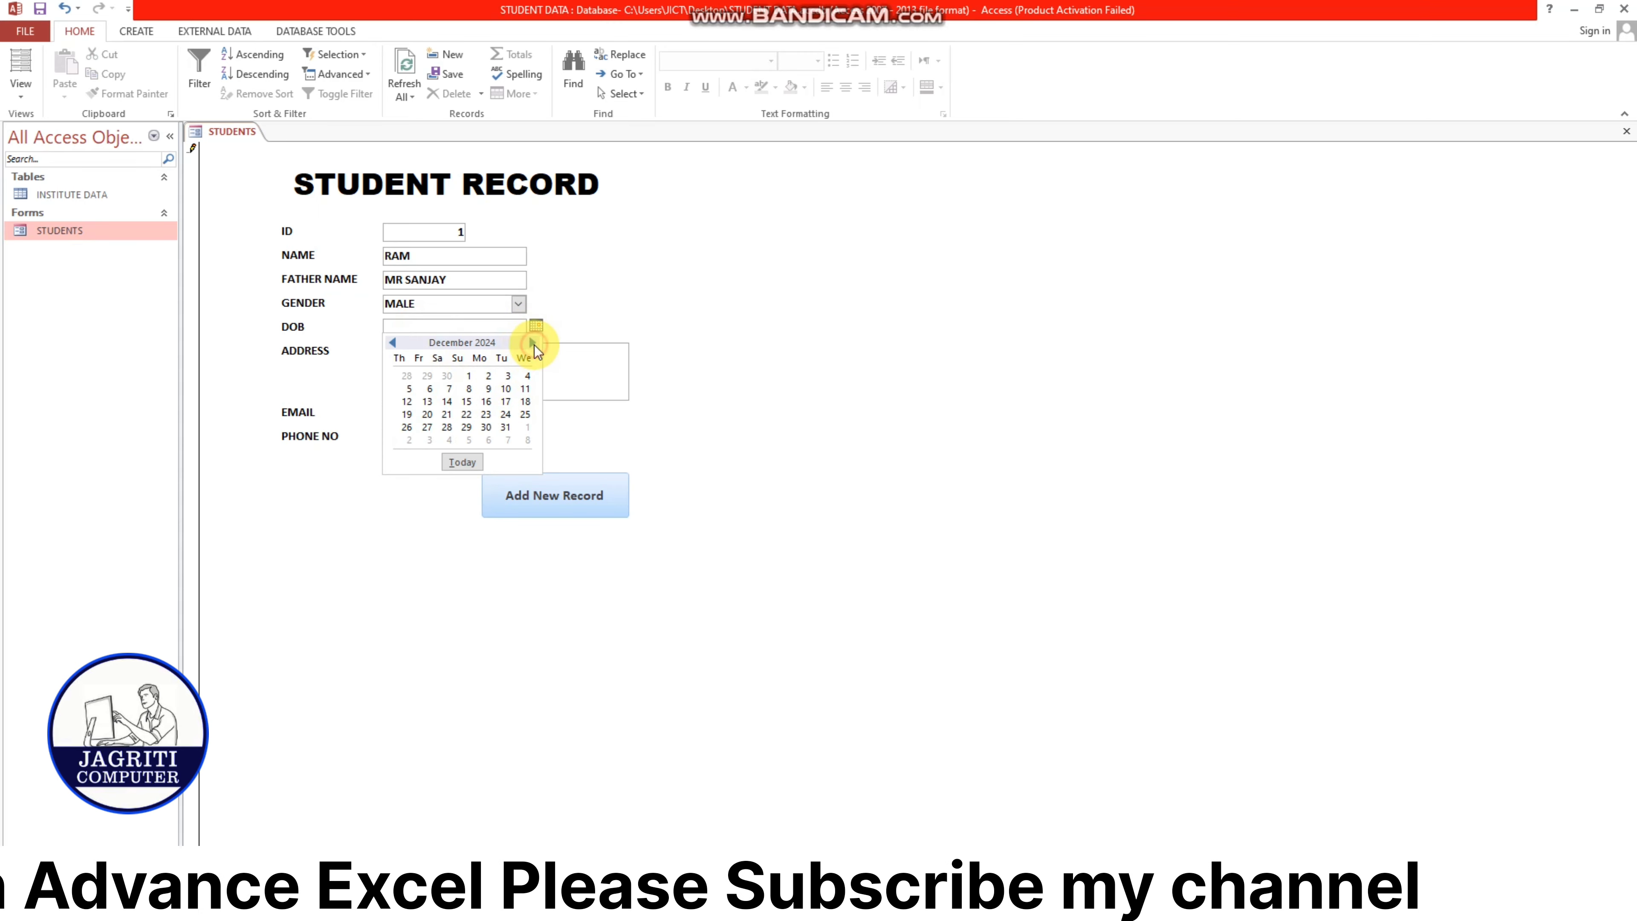
click(505, 388)
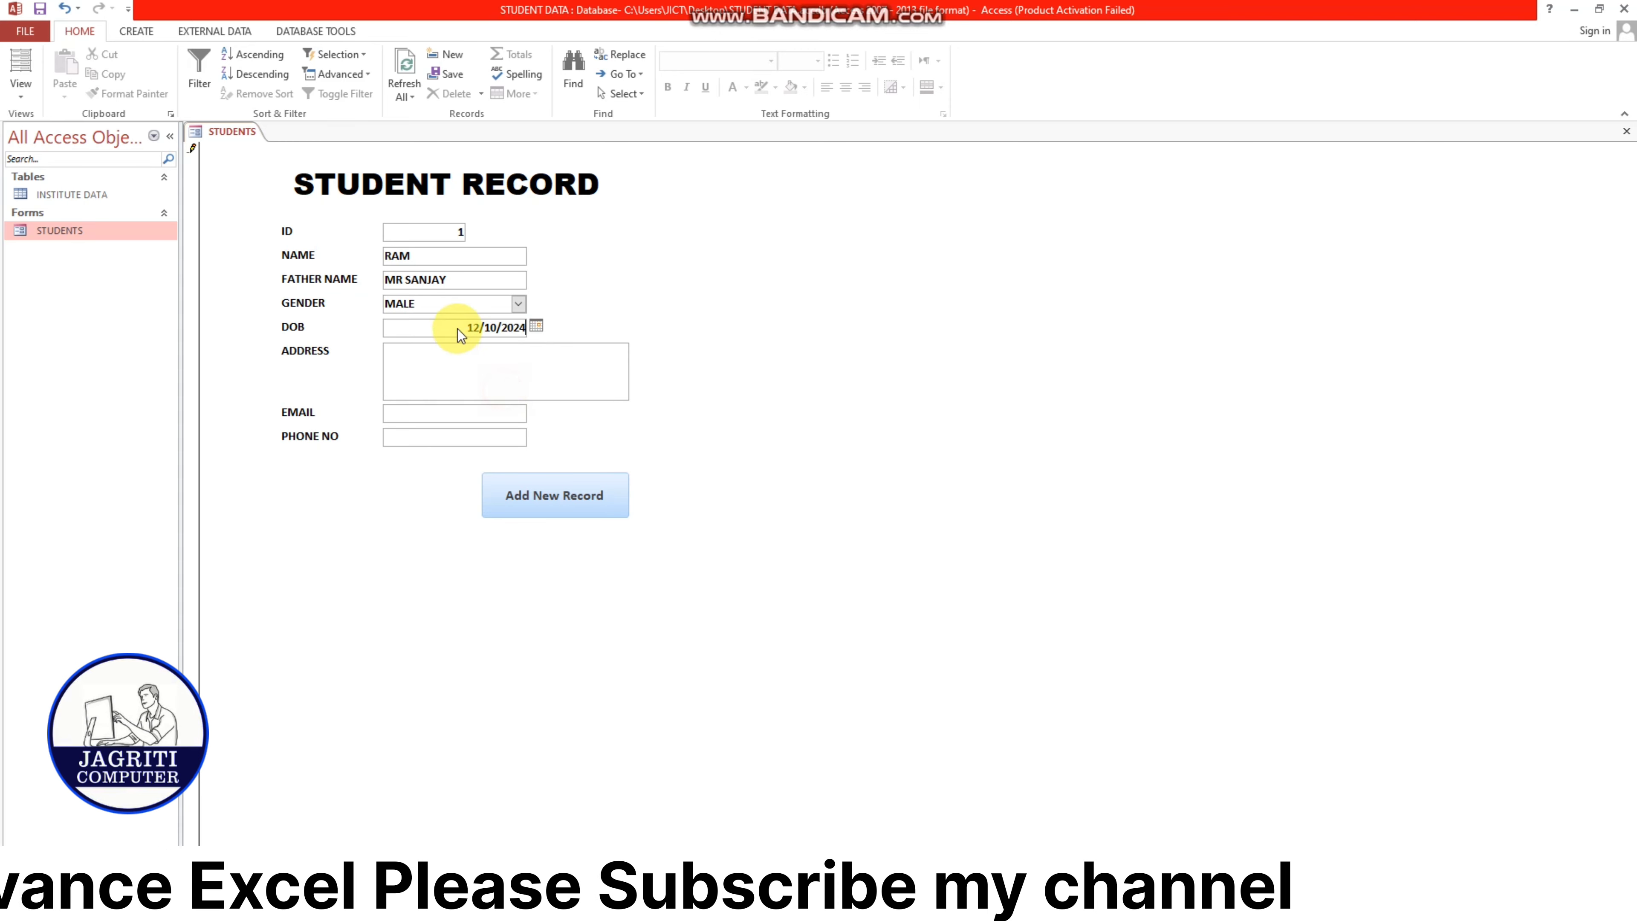
Step: Fill in the student's address, e-mail and phone number
click(448, 368)
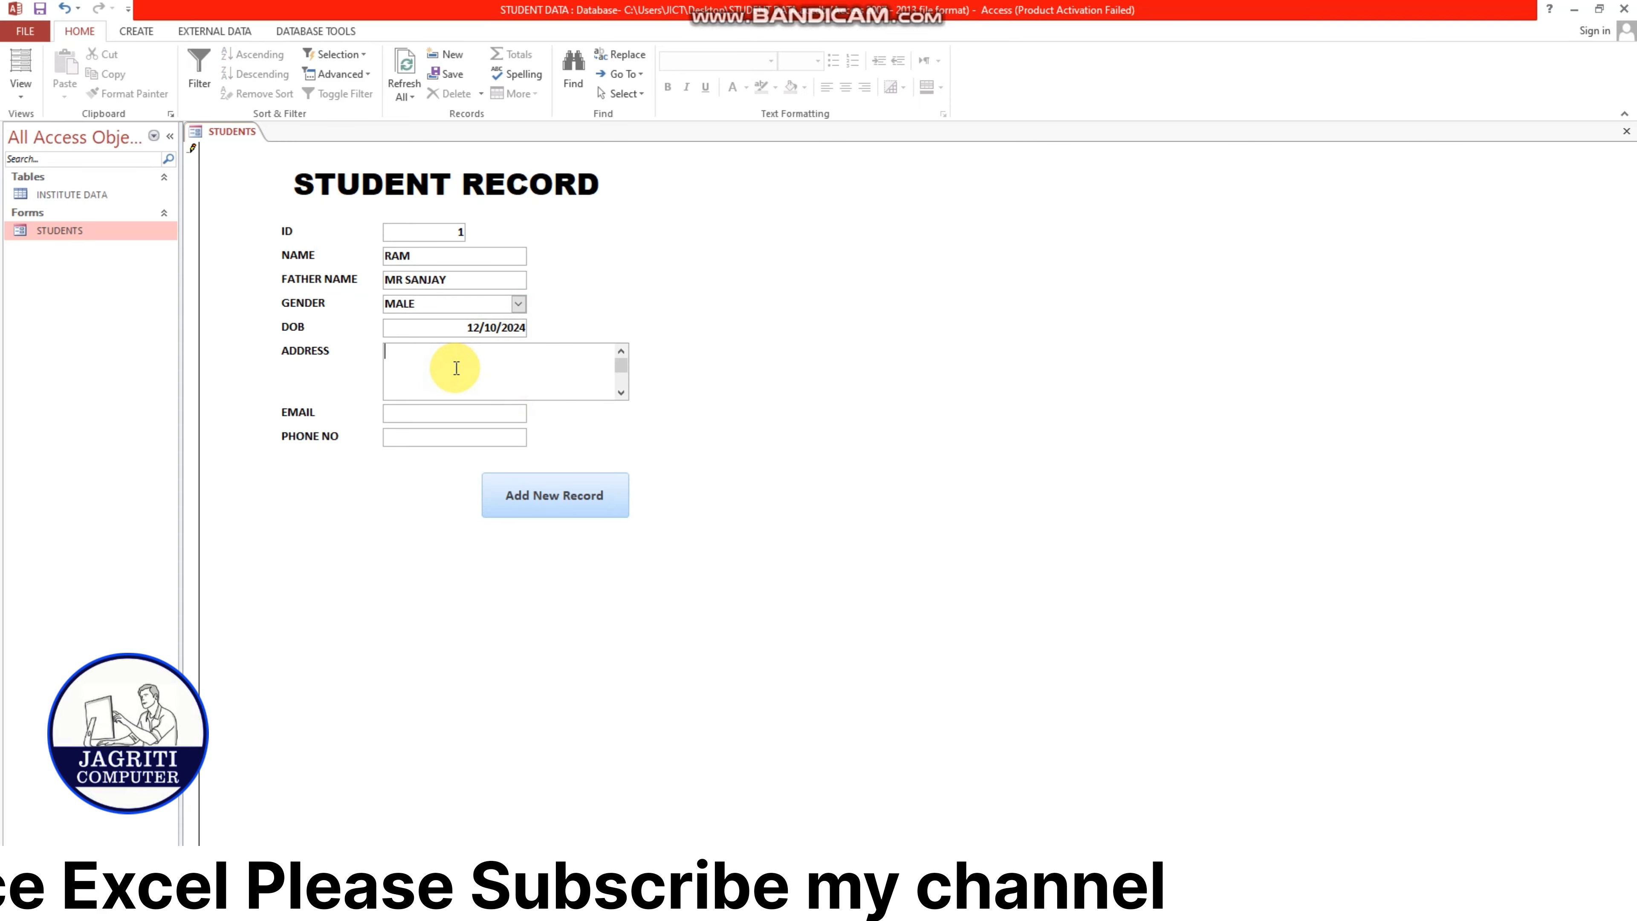
text(NEW DE)
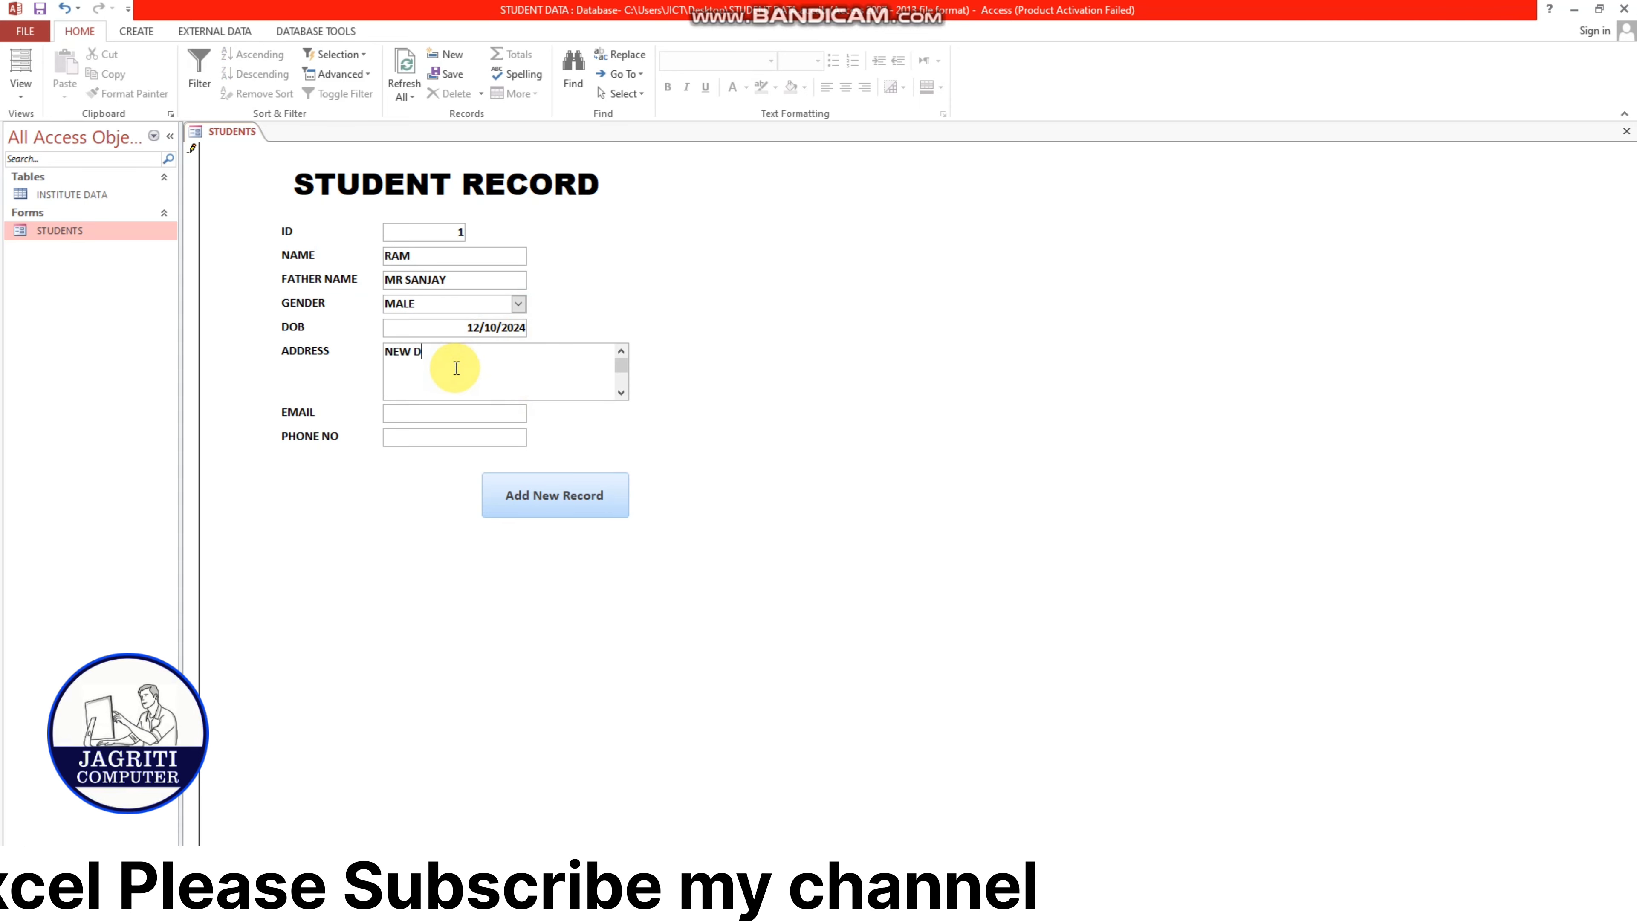
text(LHI-44)
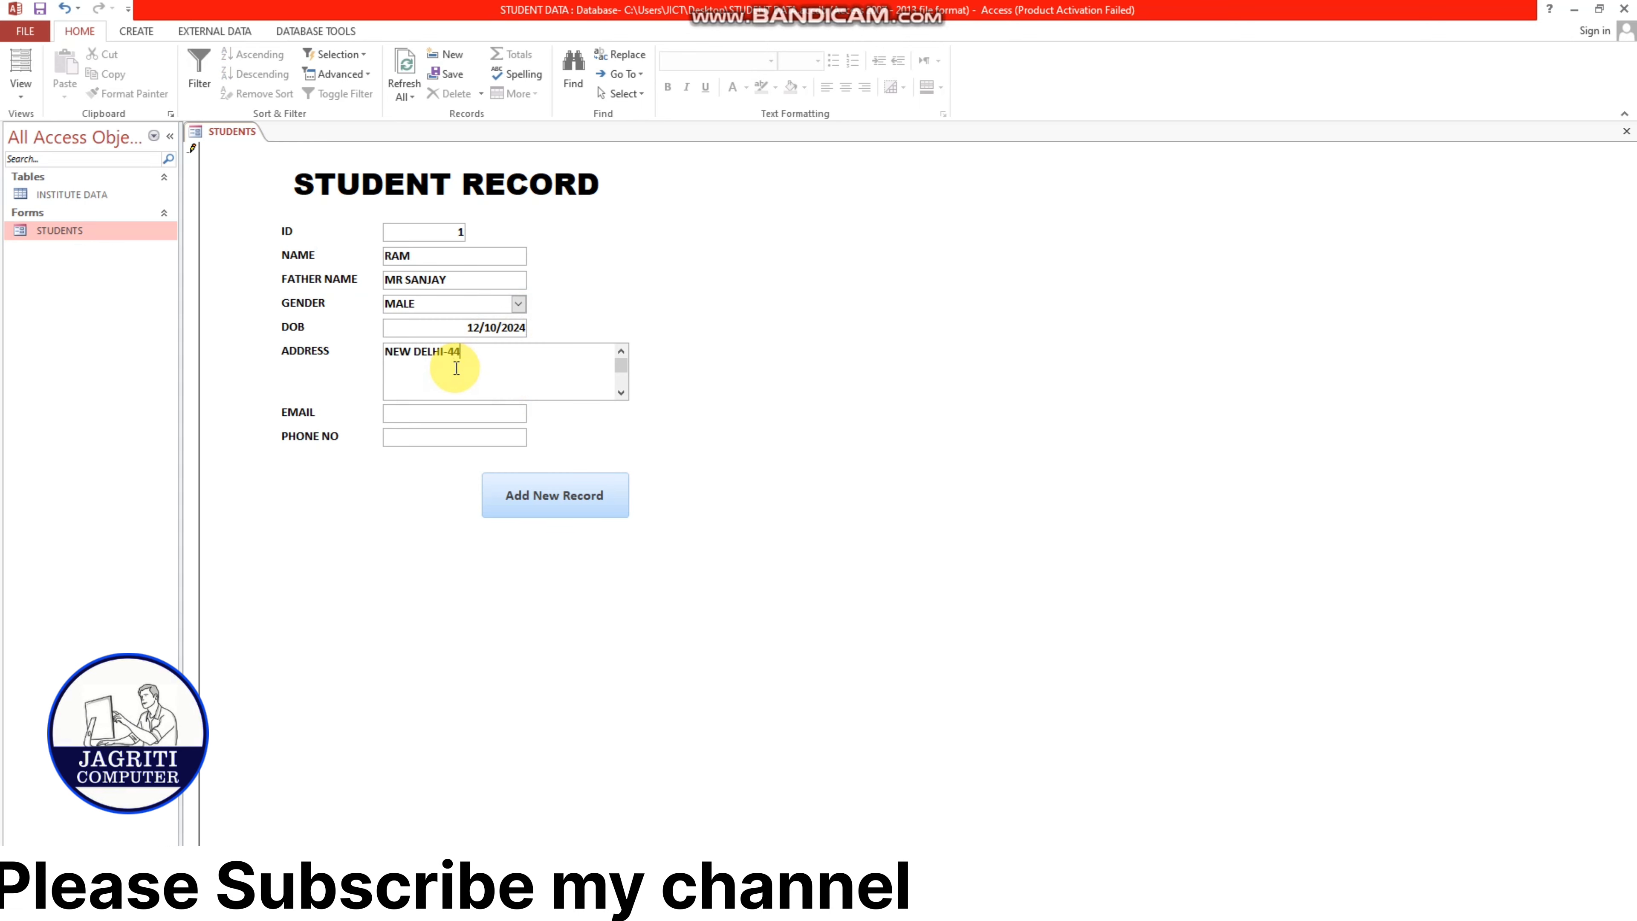
click(421, 415)
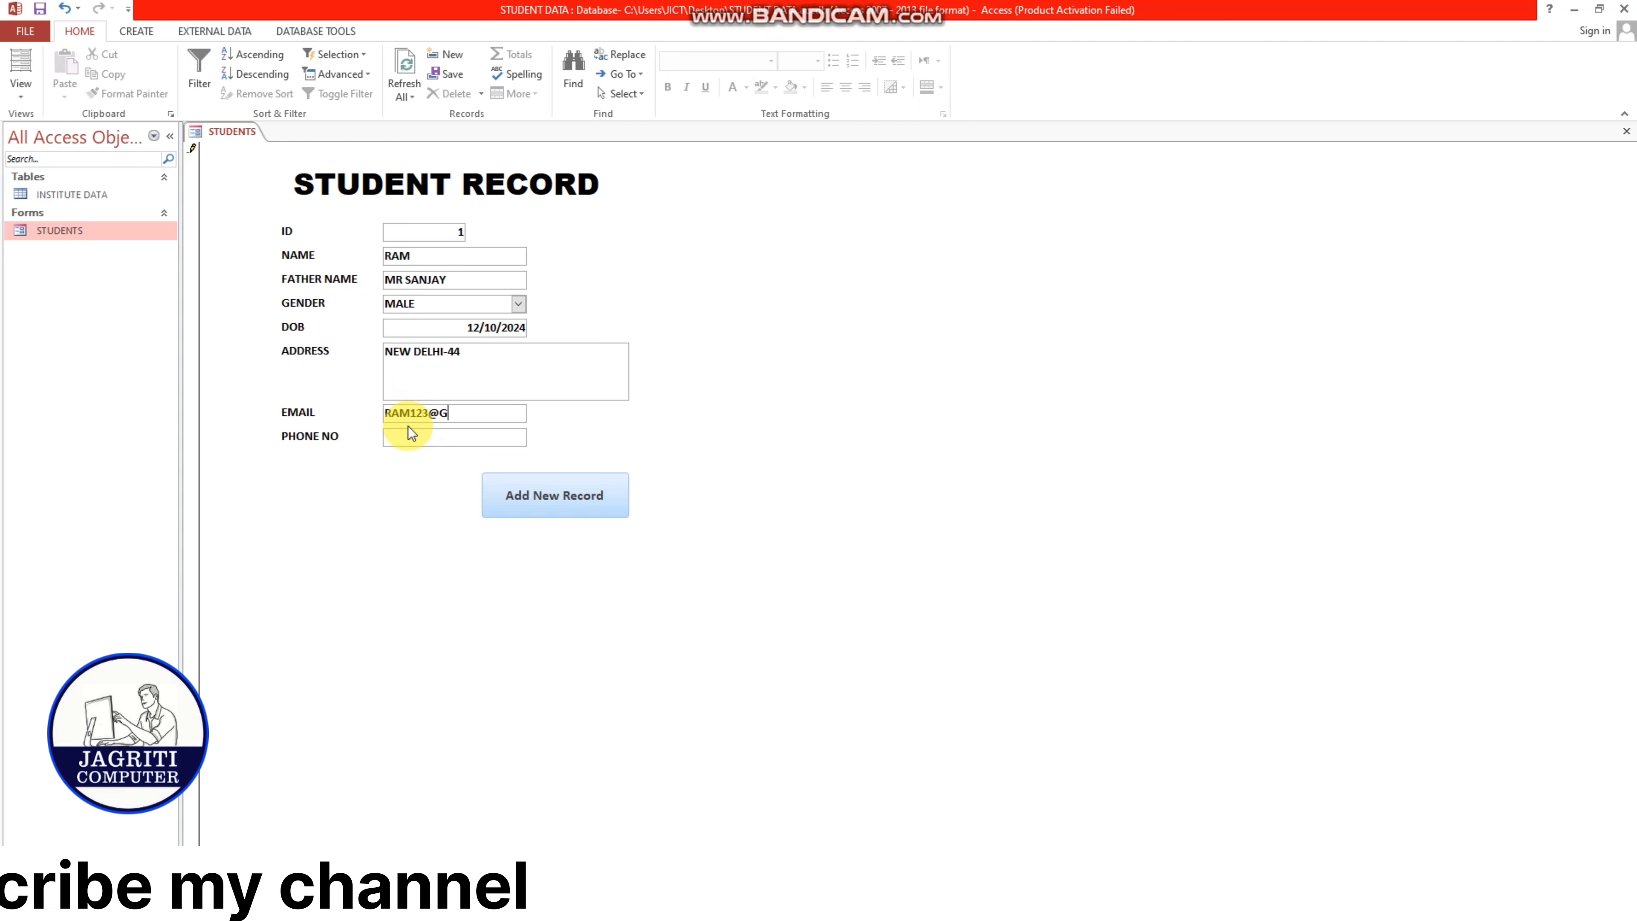
text(MAIL.COM)
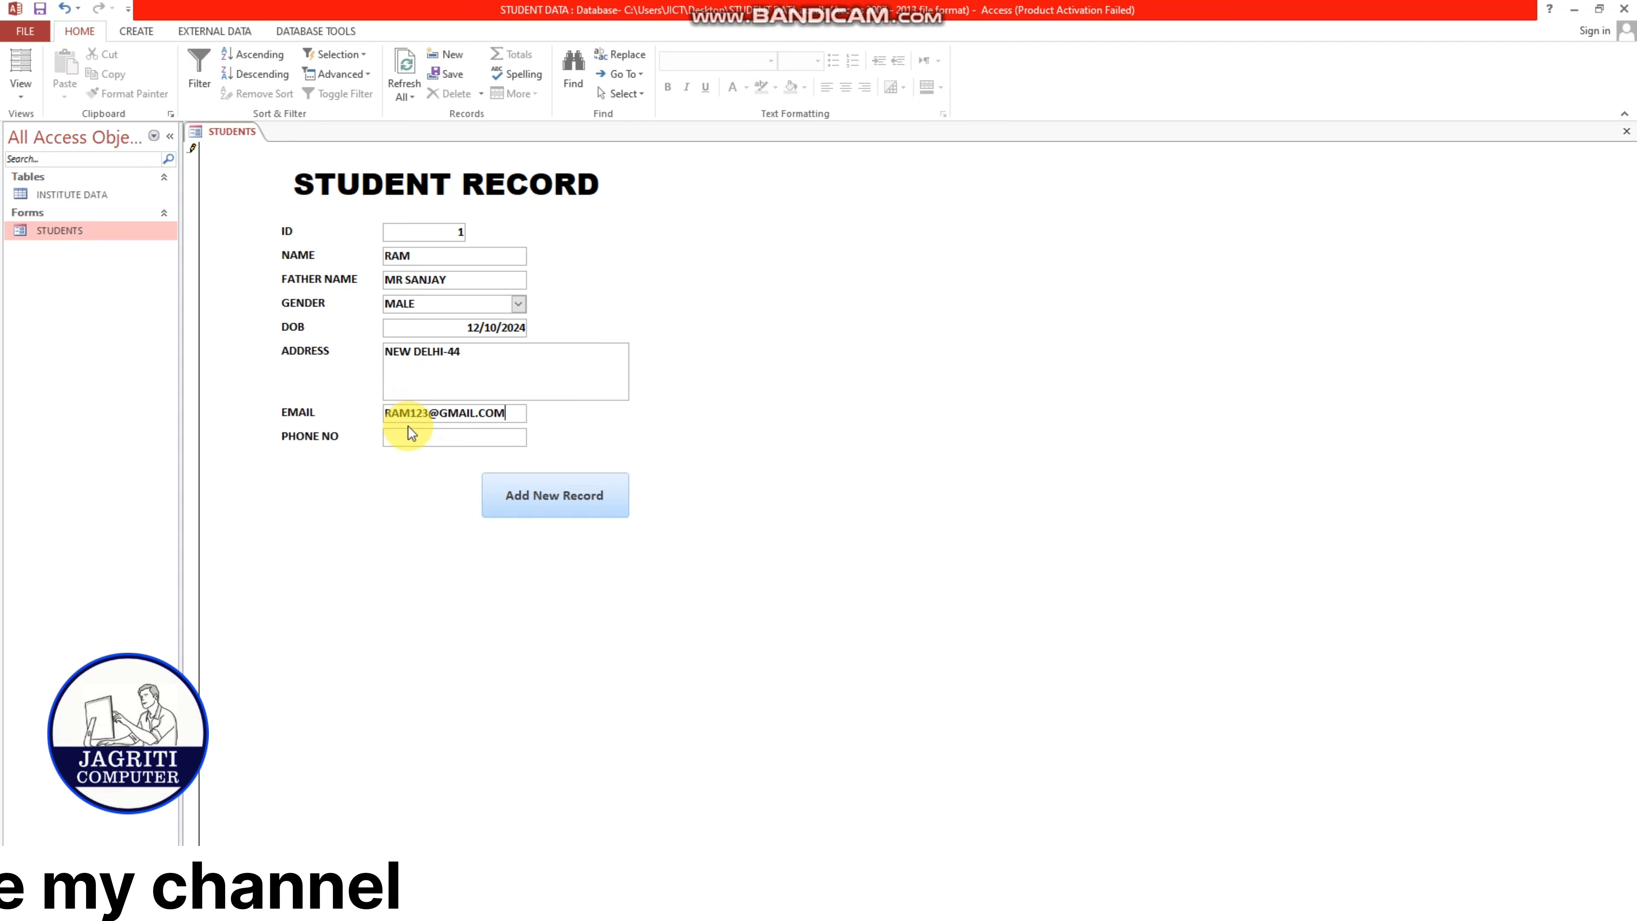
click(420, 438)
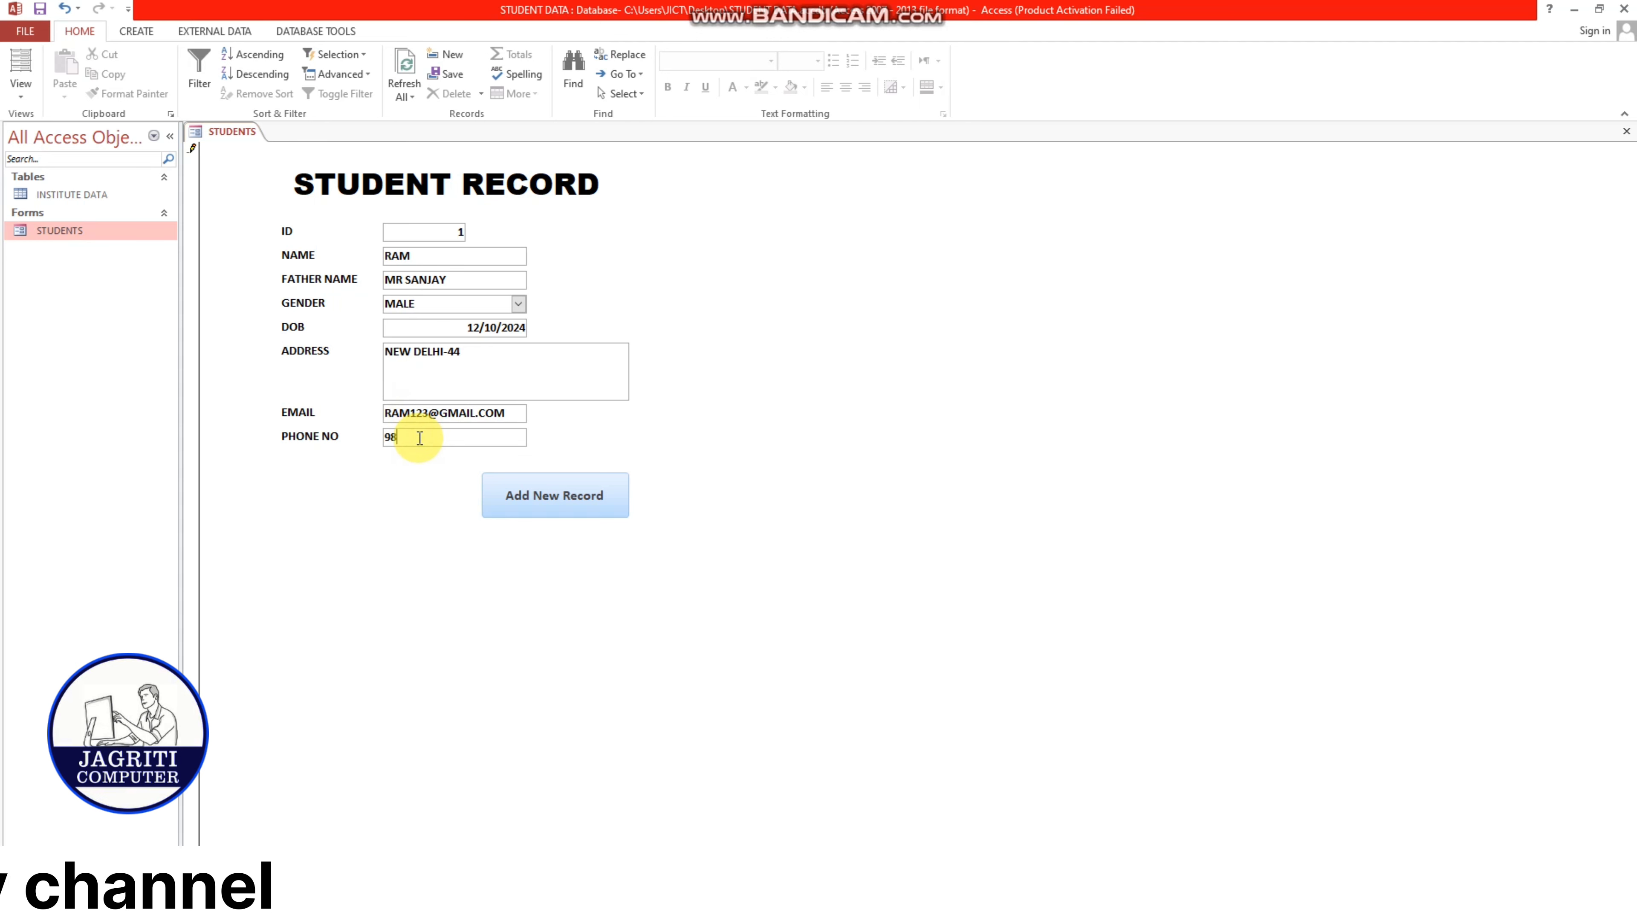
text(5854548)
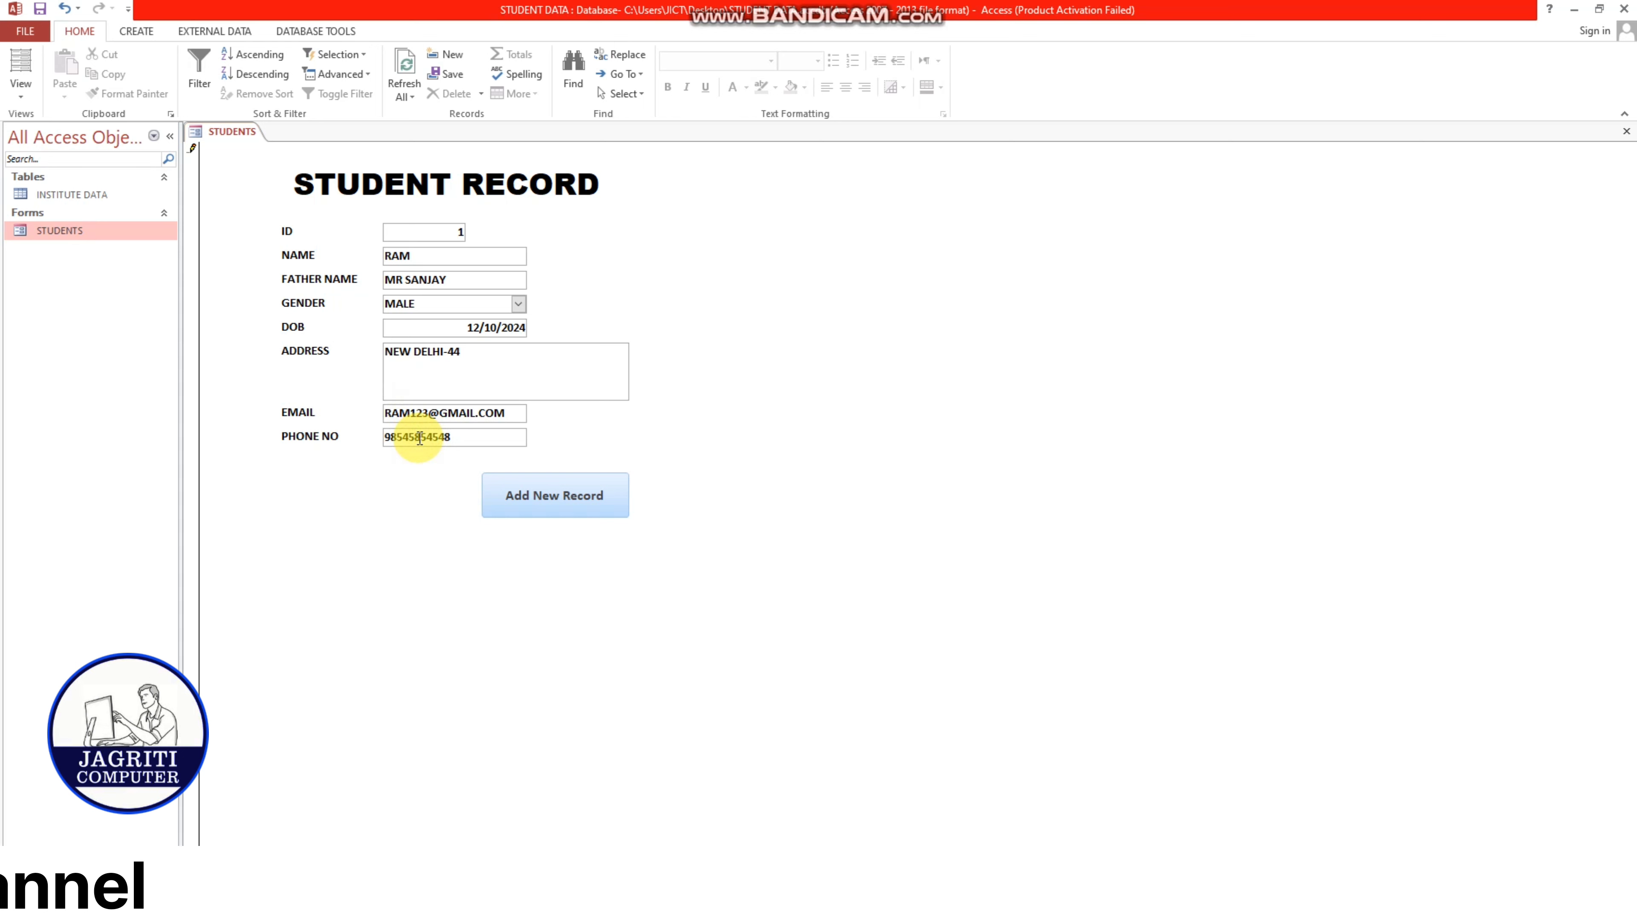
Step: Save the record via Add New Record and open the INSTITUTE DATA table to check it
click(550, 497)
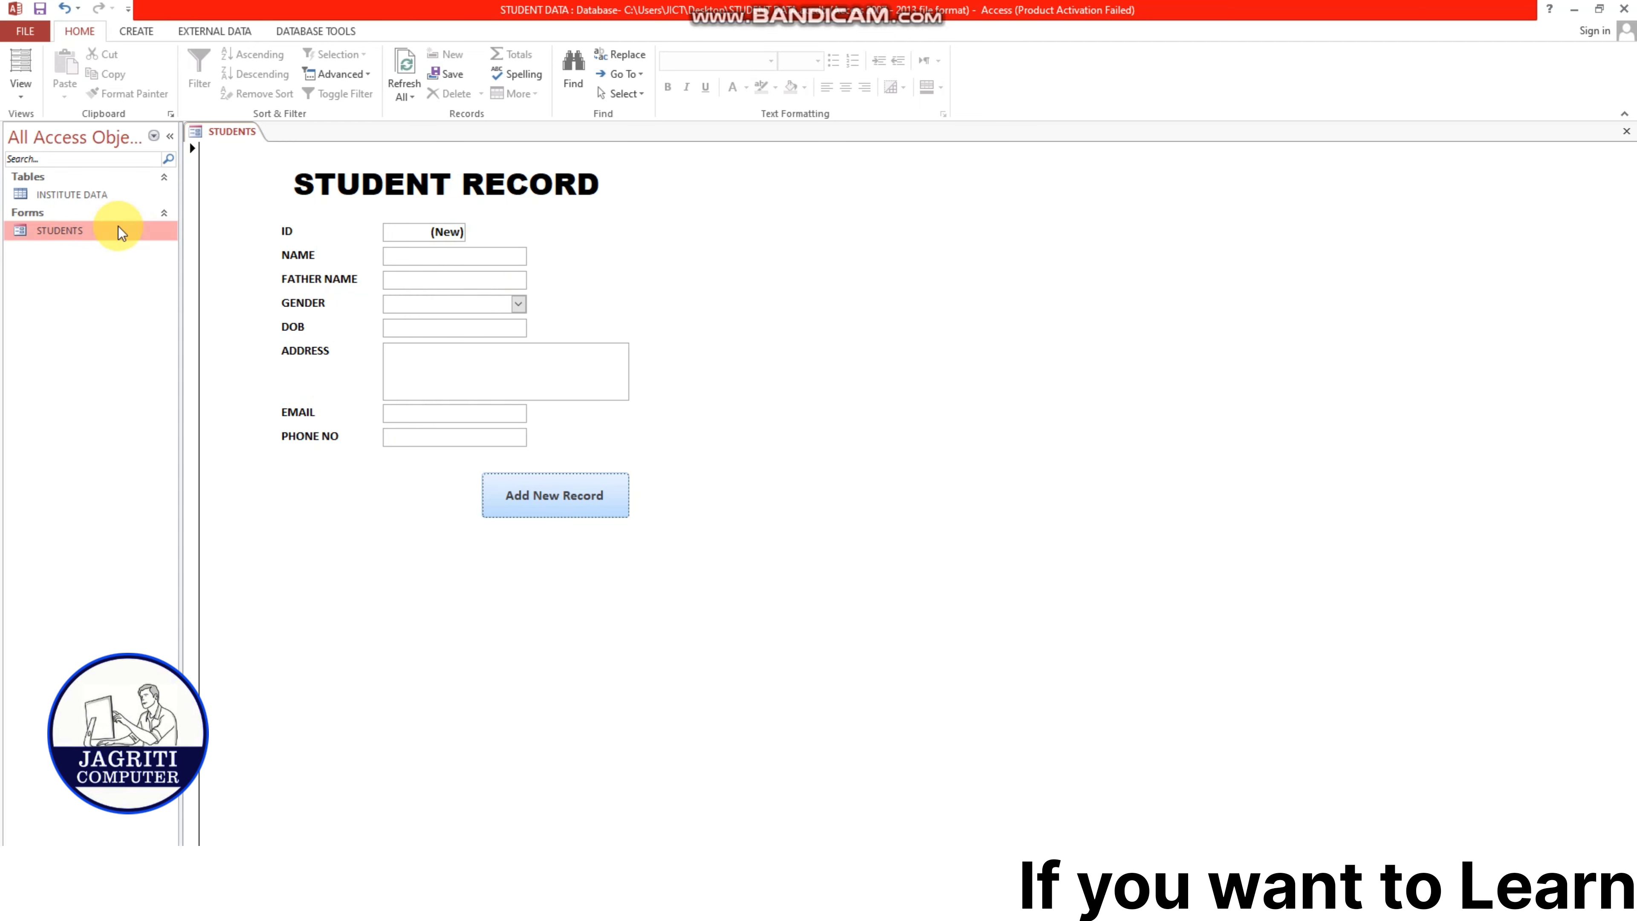
double_click(84, 195)
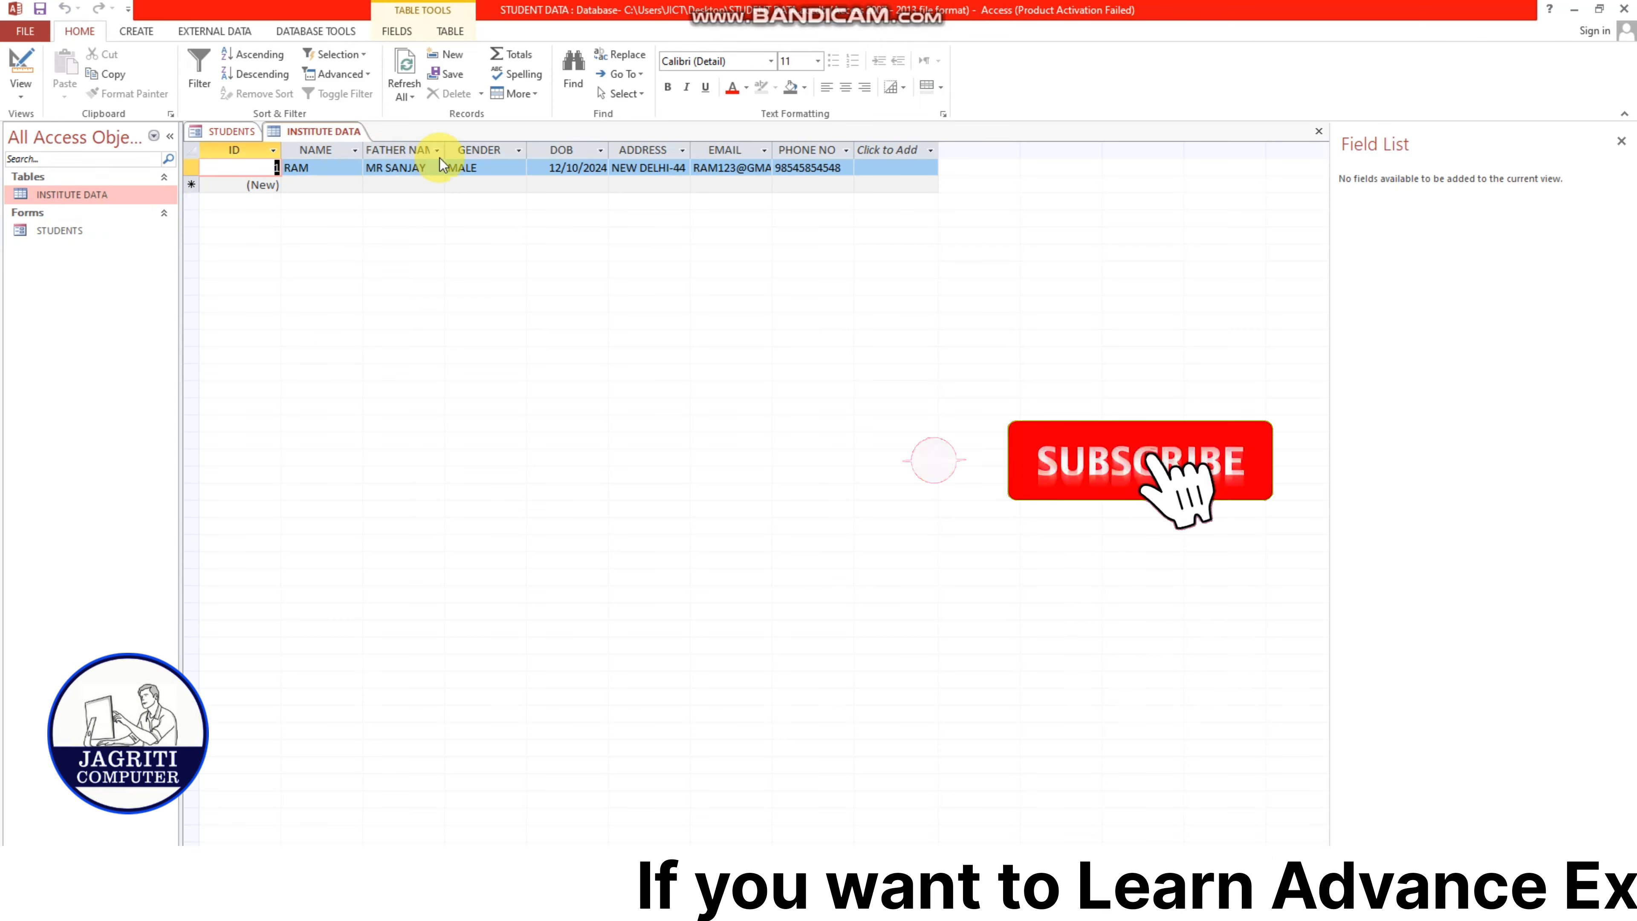